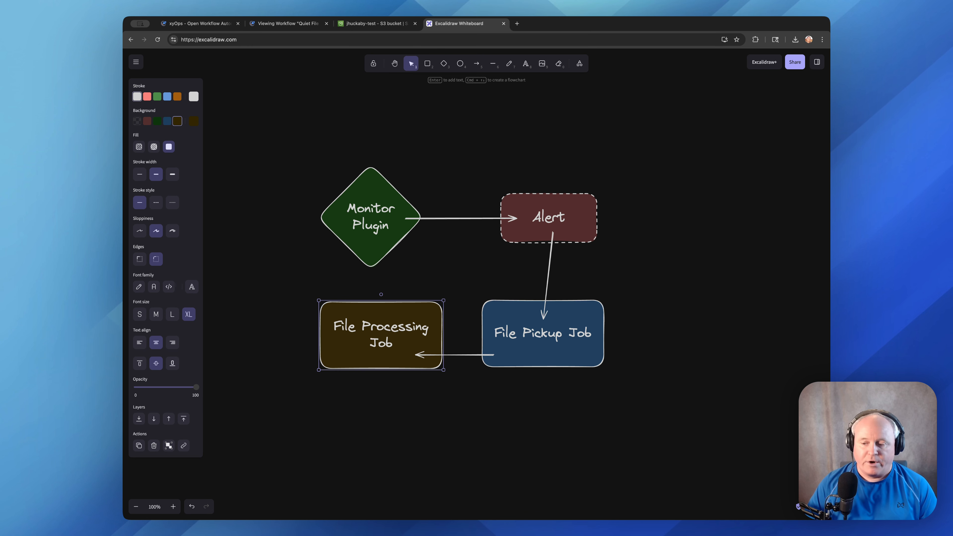
# Switch from the whiteboard to xyOps and open the Pickup File Counter plugin for editing
pyautogui.press('Escape')
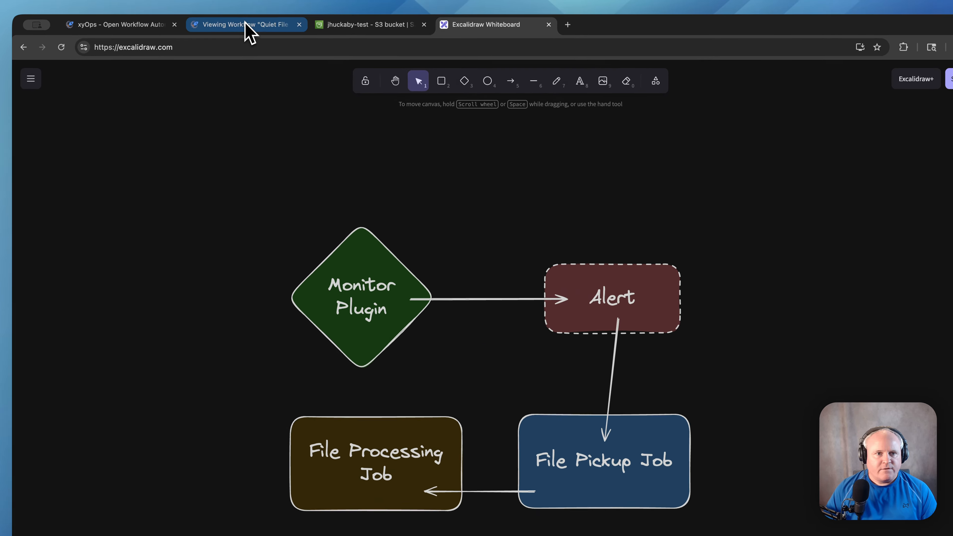
pyautogui.click(245, 26)
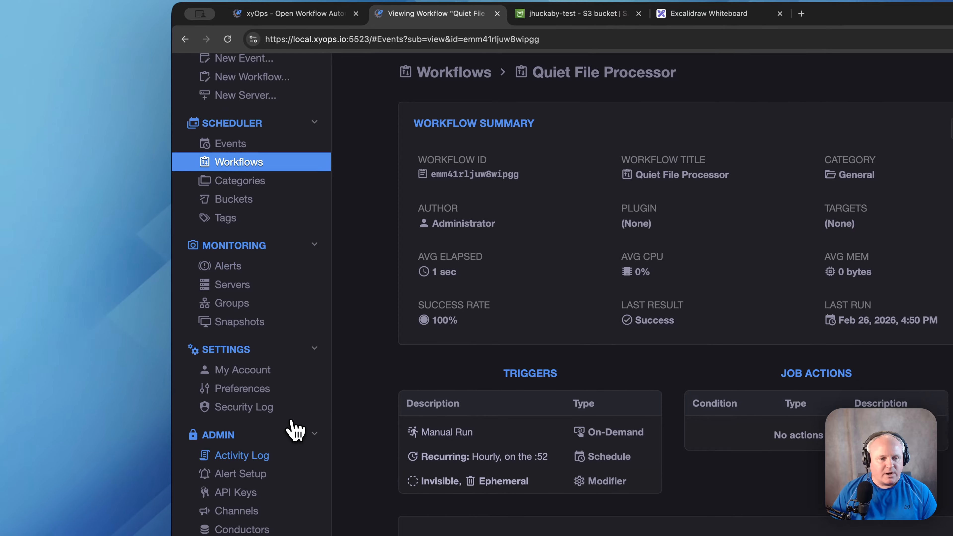
pyautogui.scroll(-5, 262, 450)
pyautogui.click(251, 436)
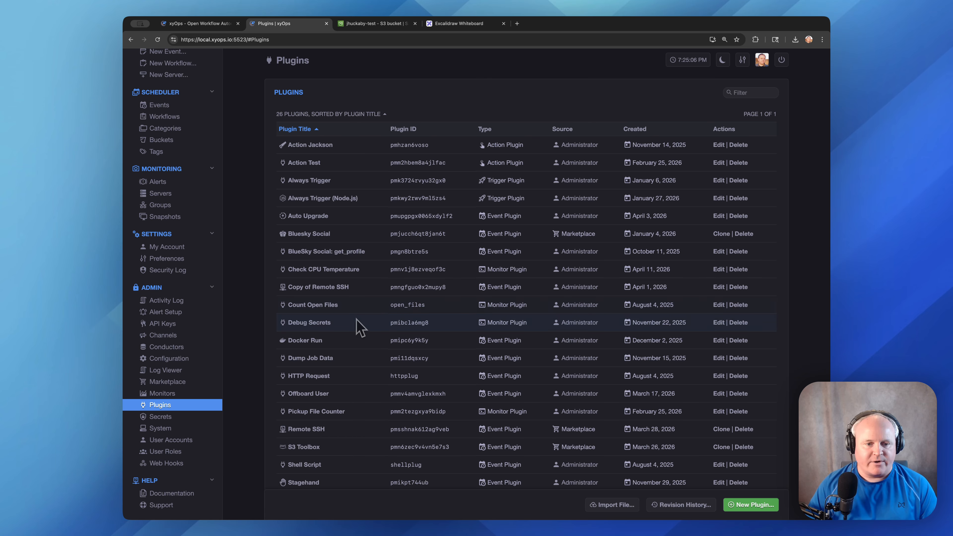
pyautogui.click(316, 410)
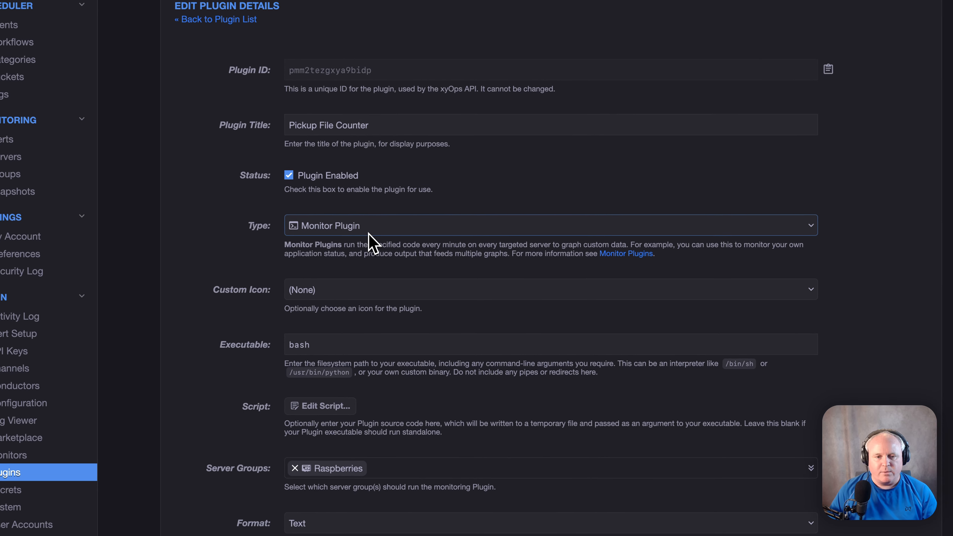
# Review the plugin's available types and its script that counts the files in /opt/pickup/, leaving both as they are
pyautogui.click(409, 240)
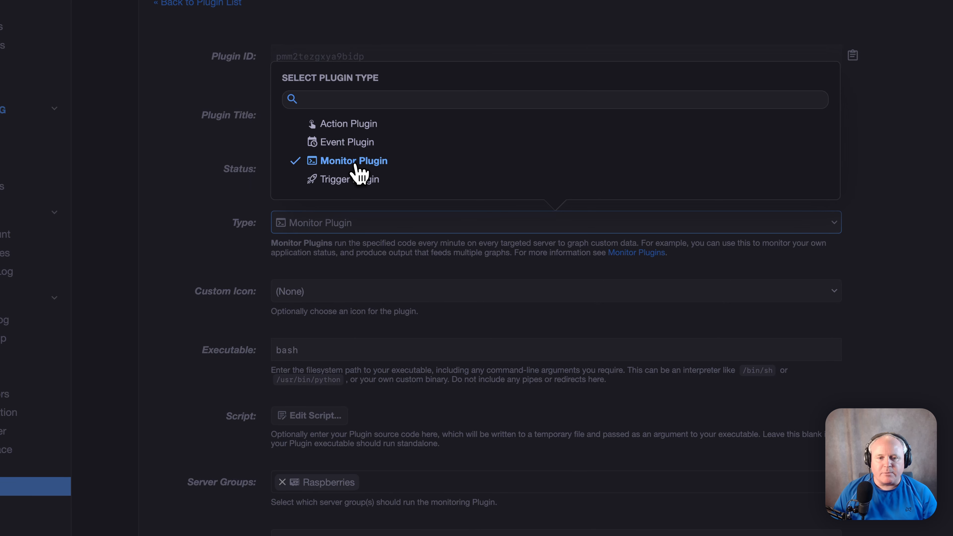
pyautogui.click(398, 275)
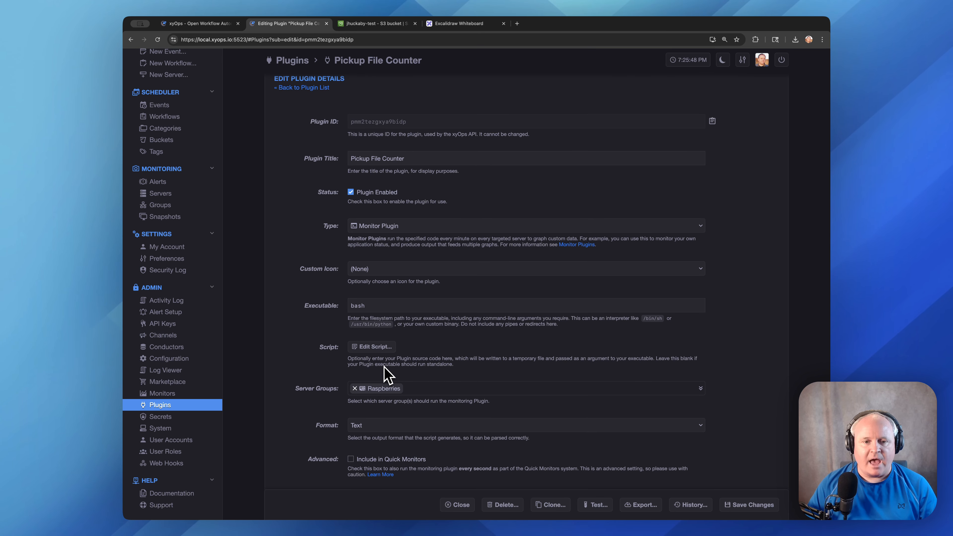
pyautogui.scroll(-1, 381, 264)
pyautogui.click(374, 334)
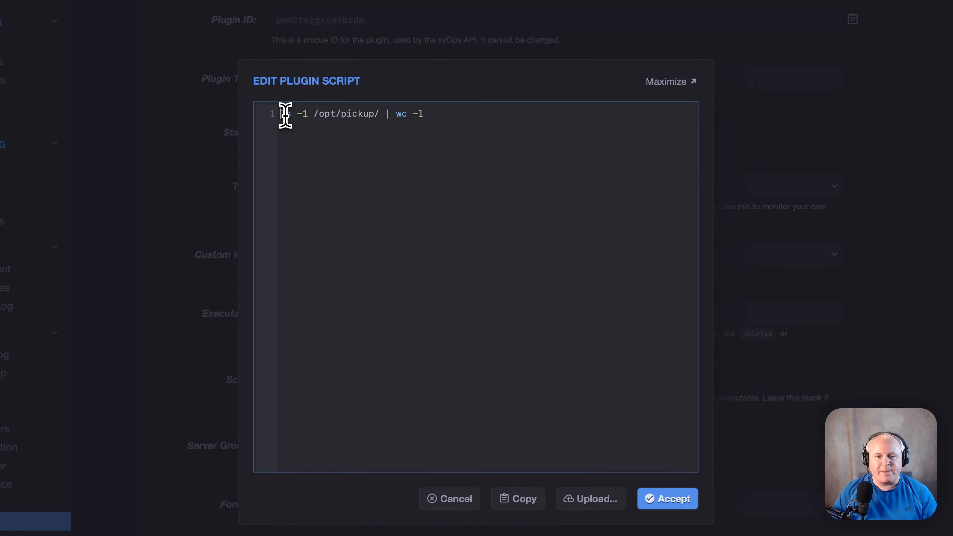
pyautogui.moveTo(283, 114); pyautogui.dragTo(376, 113)
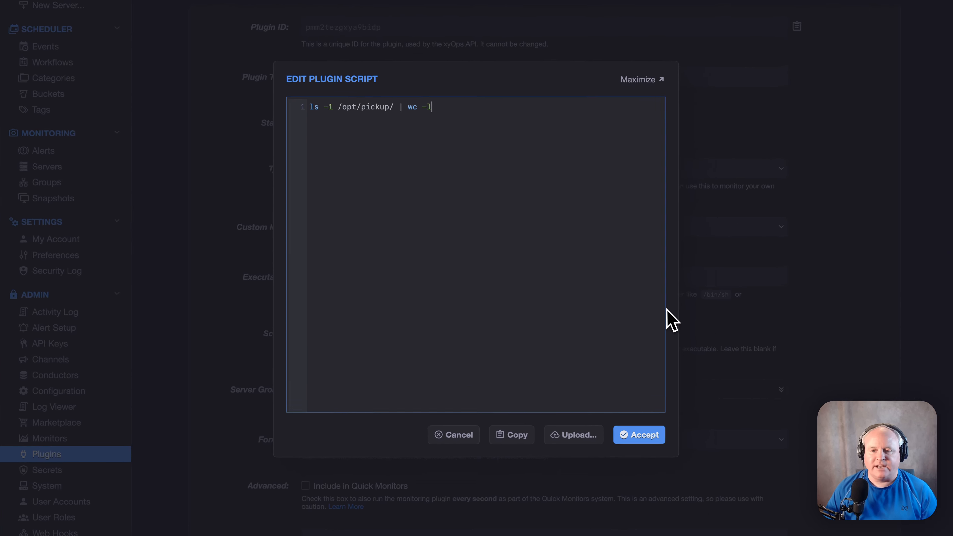
pyautogui.click(679, 319)
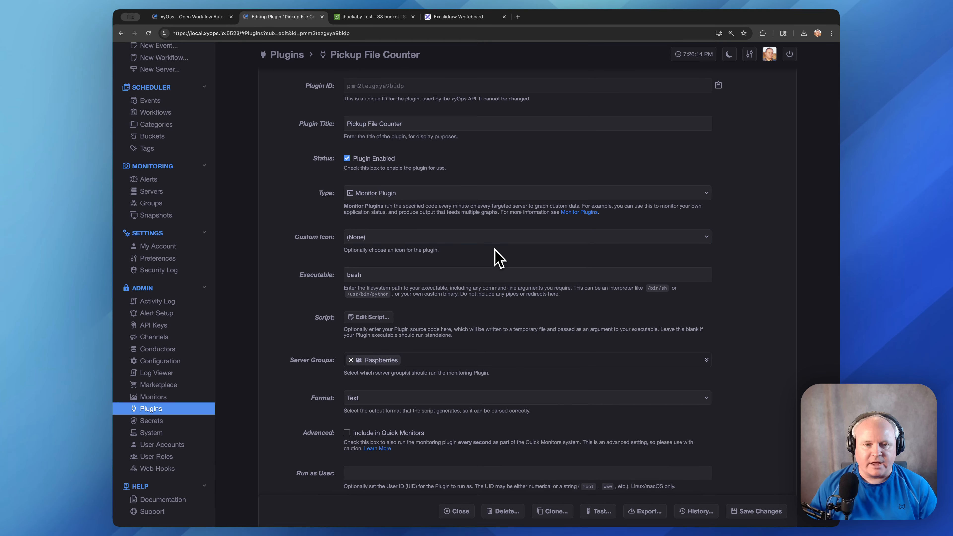
# Review the output format choices for the Pickup File Counter plugin, keeping Text
pyautogui.scroll(-3, 386, 279)
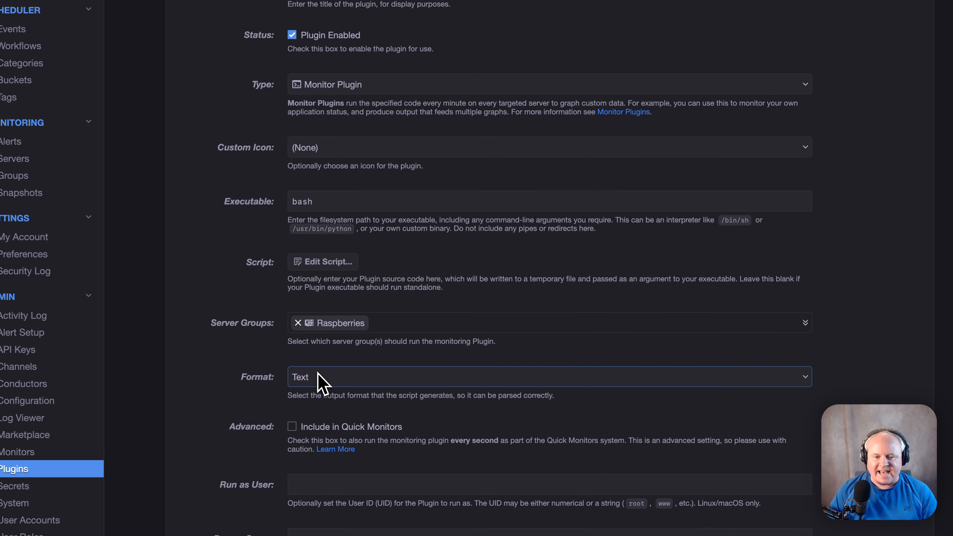
pyautogui.click(367, 342)
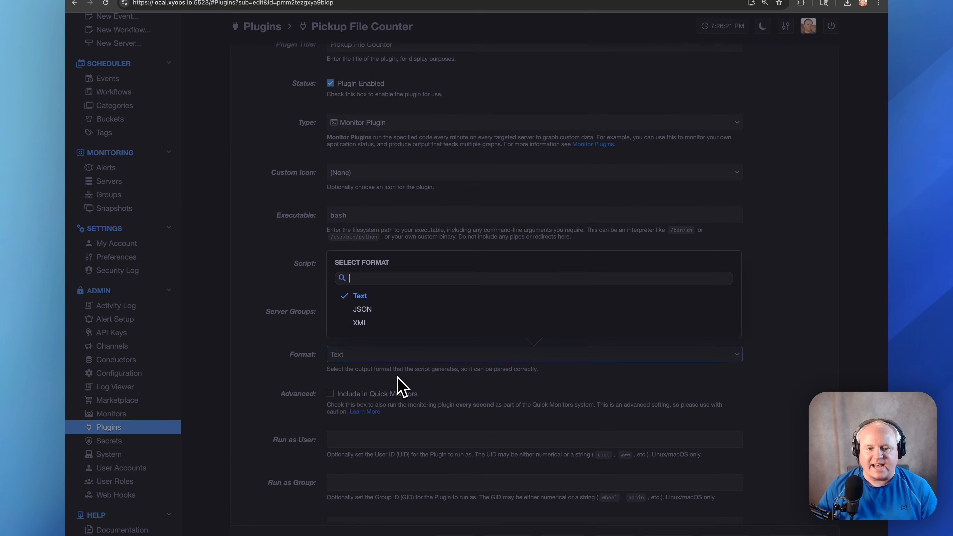
pyautogui.click(408, 363)
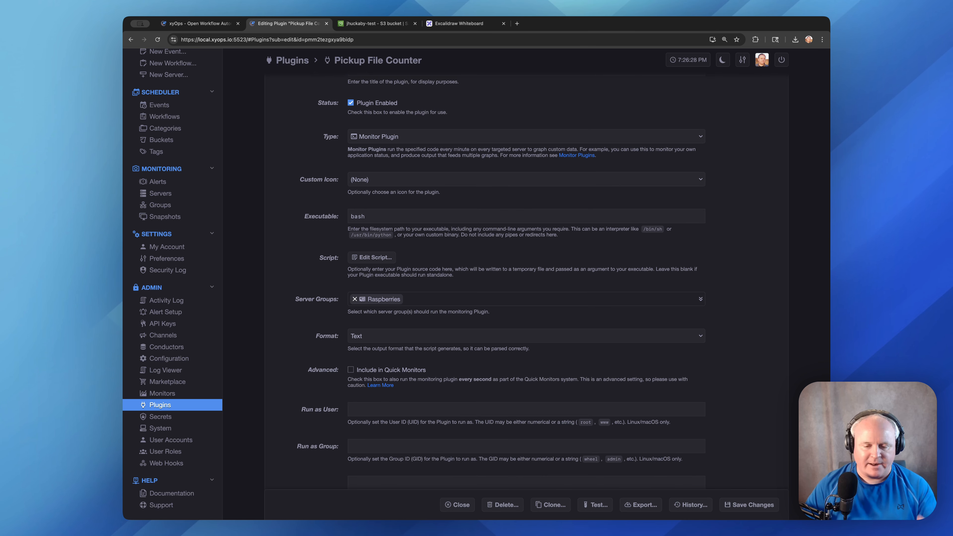
# Check the remaining plugin settings and save the Pickup File Counter plugin
pyautogui.scroll(-5, 400, 356)
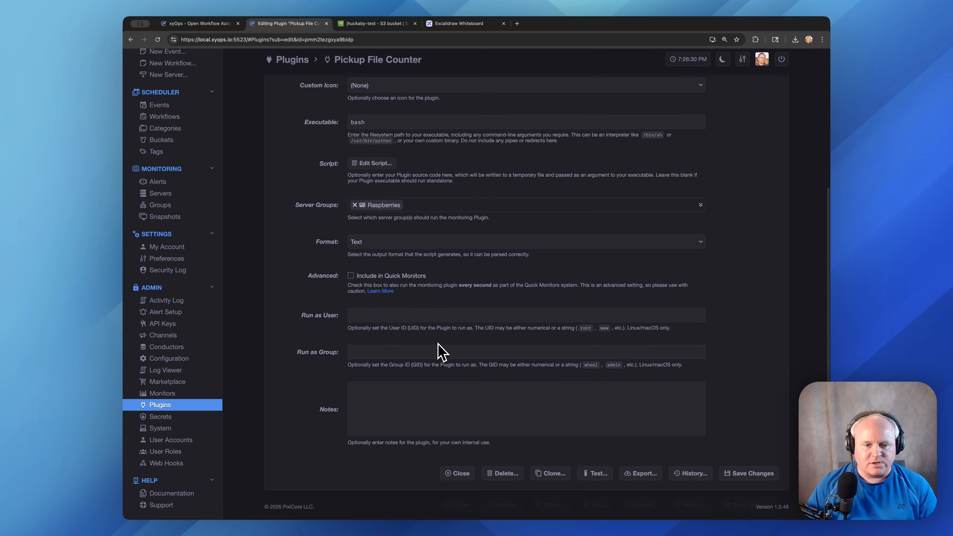
pyautogui.scroll(2, 394, 269)
pyautogui.scroll(-2, 542, 362)
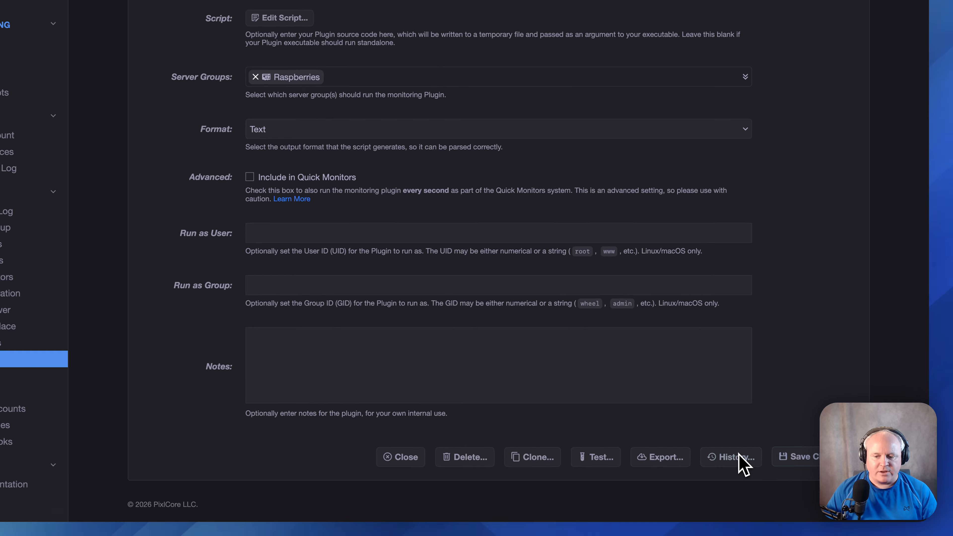
pyautogui.click(749, 473)
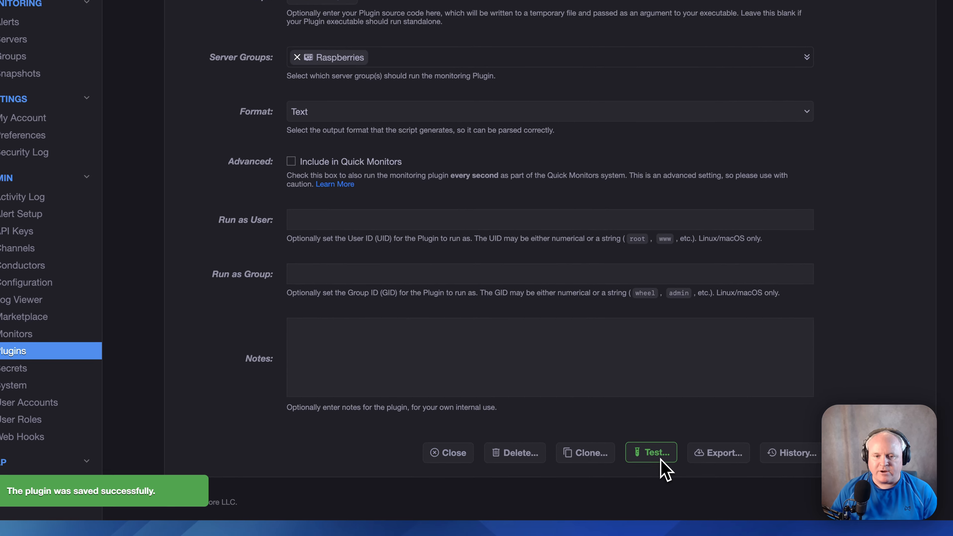
# Test the Pickup File Counter plugin on the My Raspberry Pi 3 server and close the test dialog
pyautogui.click(597, 474)
pyautogui.doubleClick(372, 202)
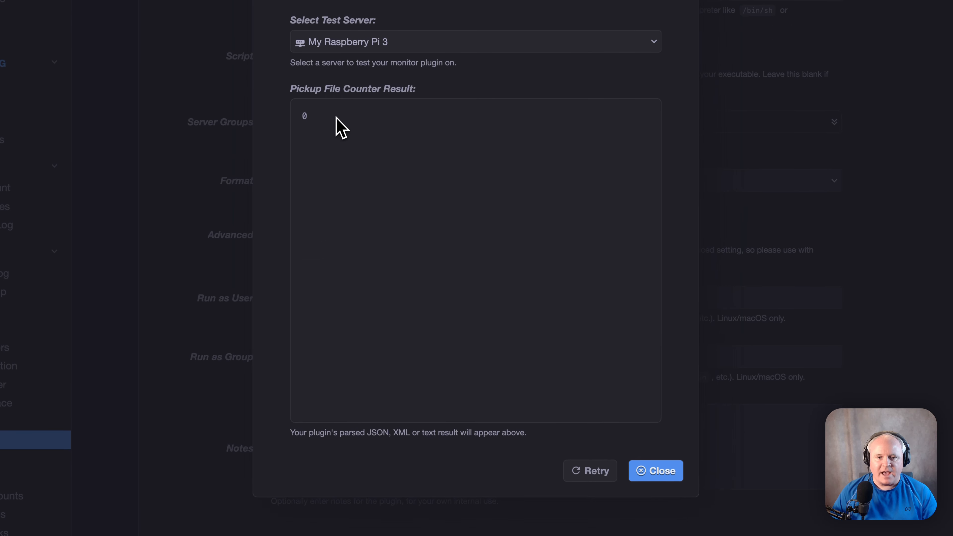
pyautogui.click(366, 41)
pyautogui.click(378, 166)
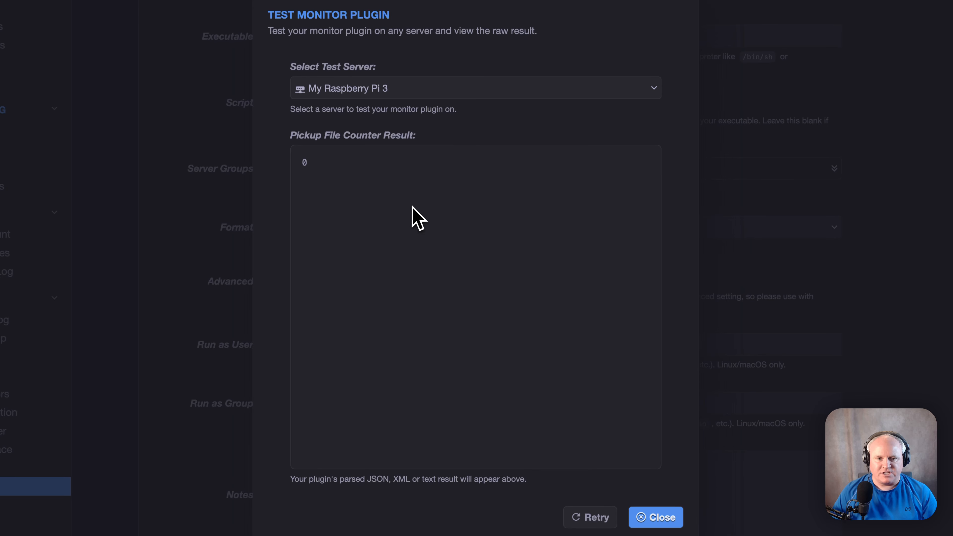
pyautogui.click(662, 518)
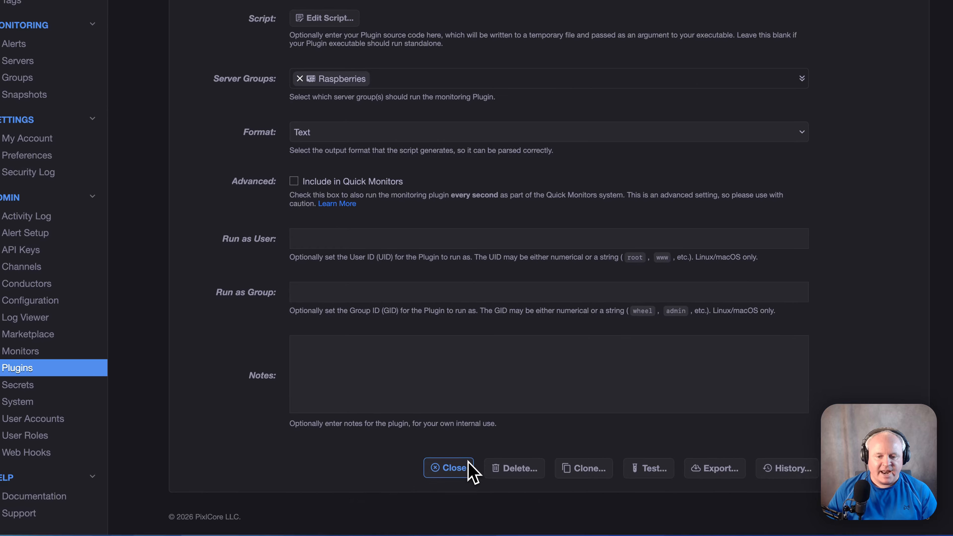
# Close the plugin editor and open the File Counter alert definition for editing
pyautogui.click(458, 474)
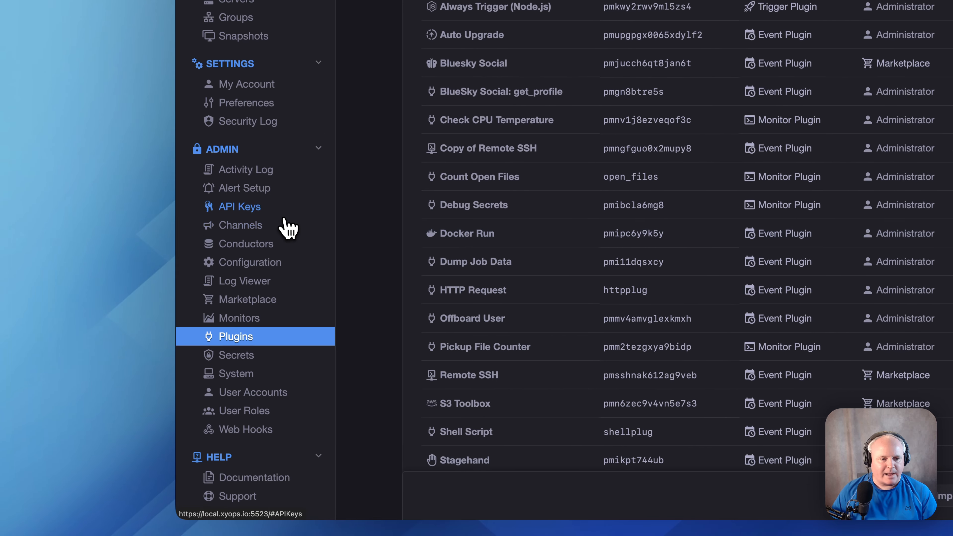
pyautogui.click(267, 188)
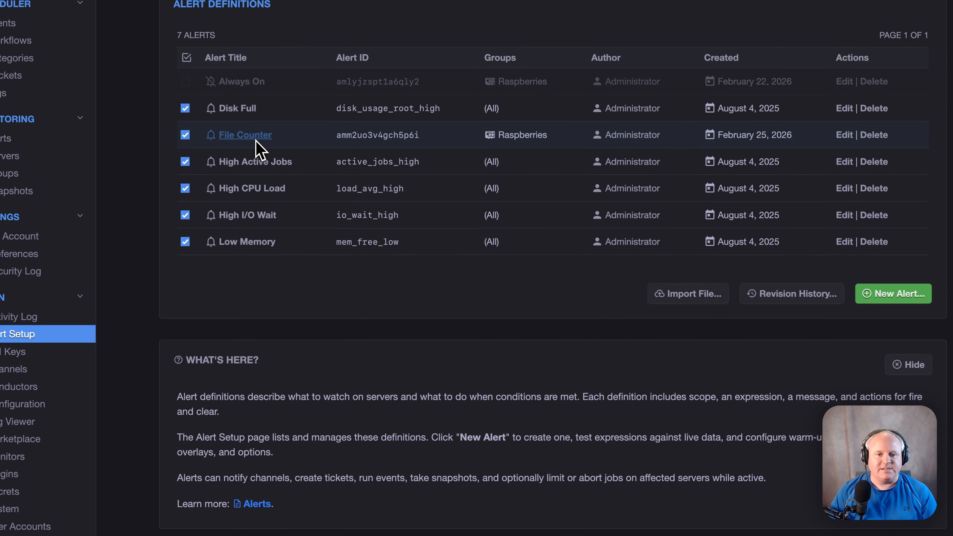
pyautogui.click(322, 180)
# Examine the File Counter alert's server group and trigger expression, including its plugin data path and comparison
pyautogui.scroll(-1, 440, 197)
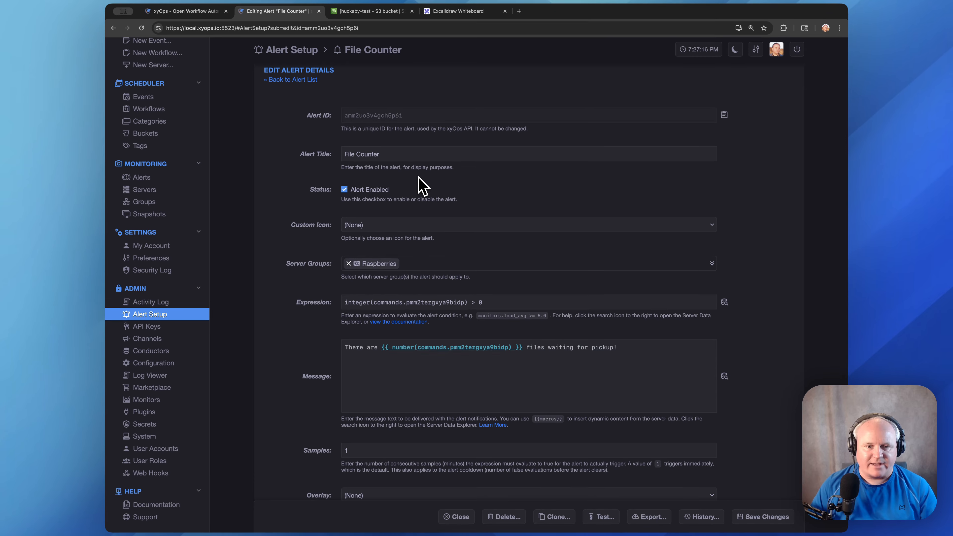
pyautogui.scroll(-1, 434, 199)
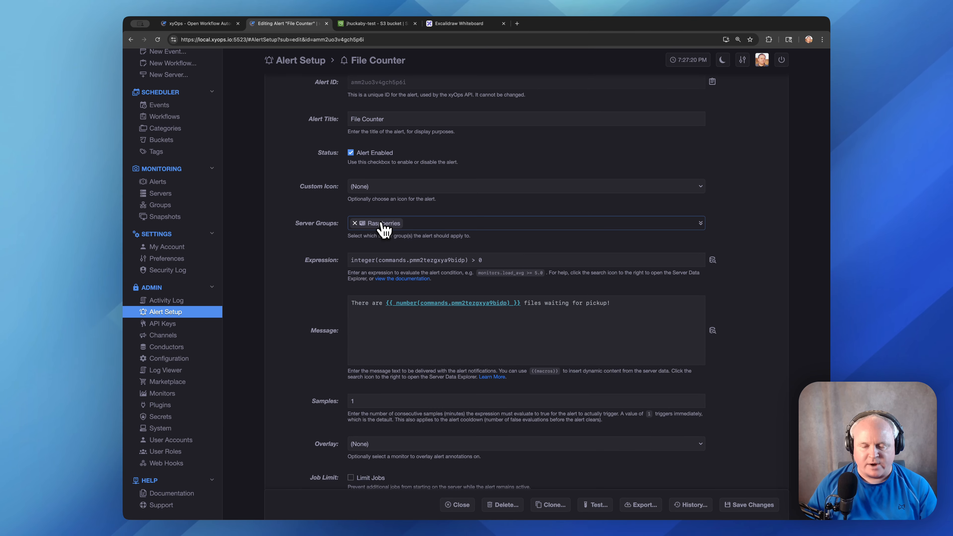
pyautogui.scroll(-2, 385, 218)
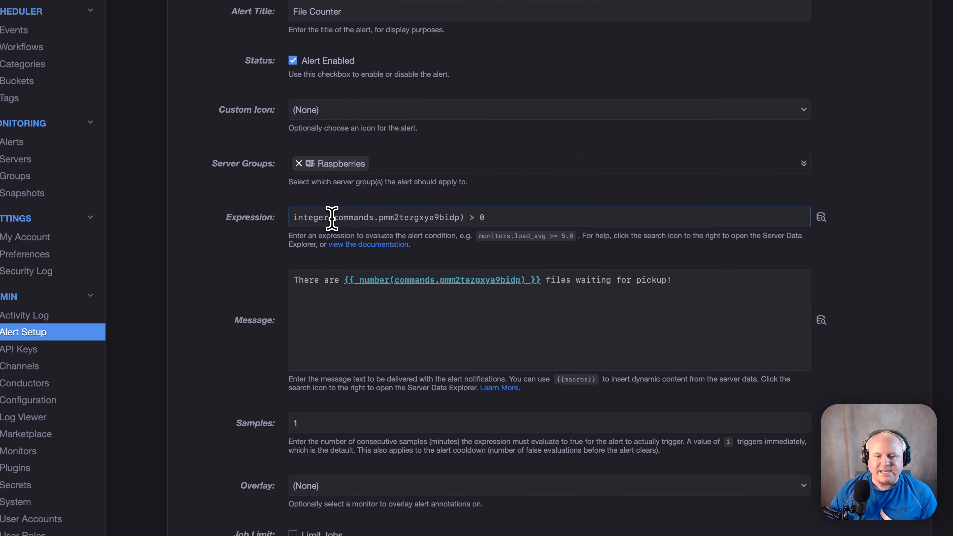
pyautogui.moveTo(378, 233); pyautogui.dragTo(462, 233)
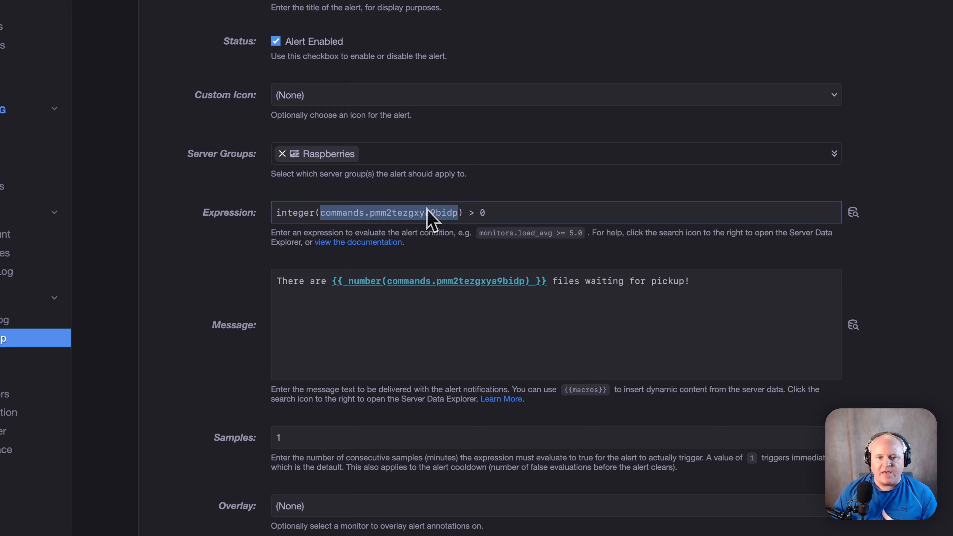
pyautogui.click(434, 213)
pyautogui.moveTo(468, 214); pyautogui.dragTo(489, 212)
pyautogui.click(504, 213)
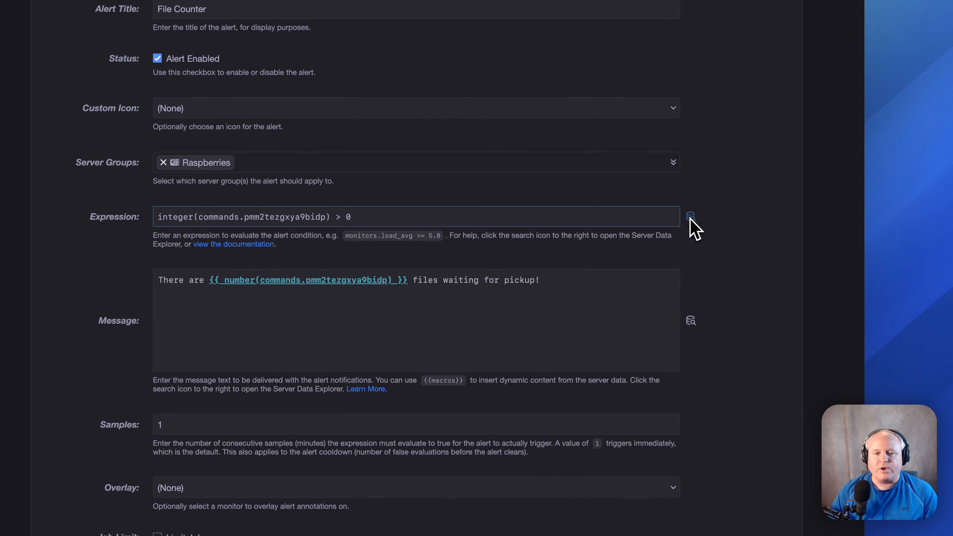
# Examine My Raspberry Pi 3's command data in the Server Data Explorer and compare it with the expression's data path and integer conversion
pyautogui.click(713, 233)
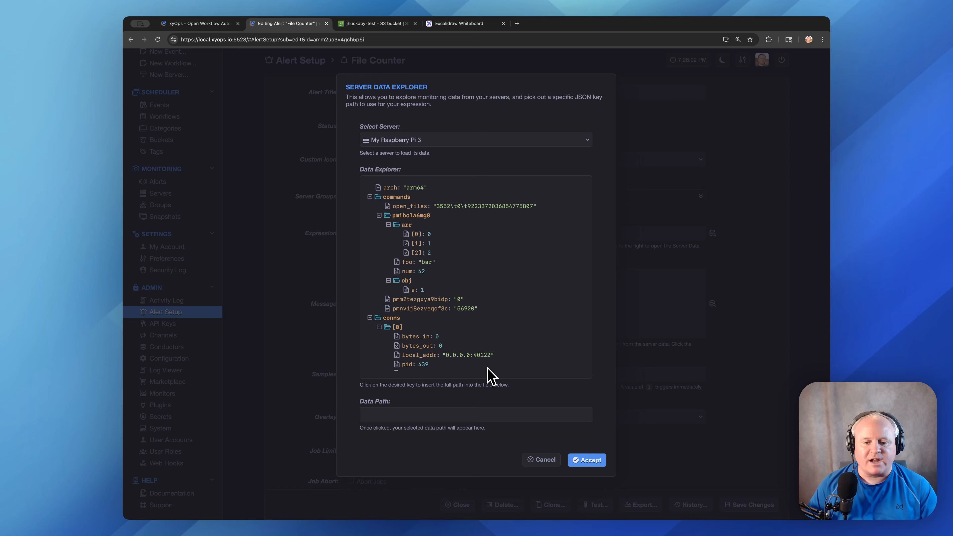
pyautogui.click(544, 462)
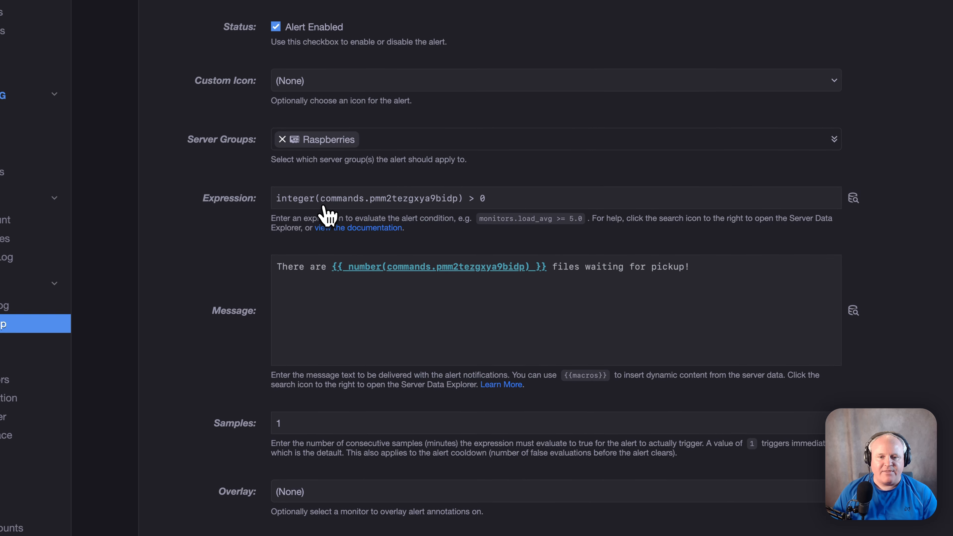
pyautogui.moveTo(468, 126); pyautogui.dragTo(493, 128)
pyautogui.click(489, 213)
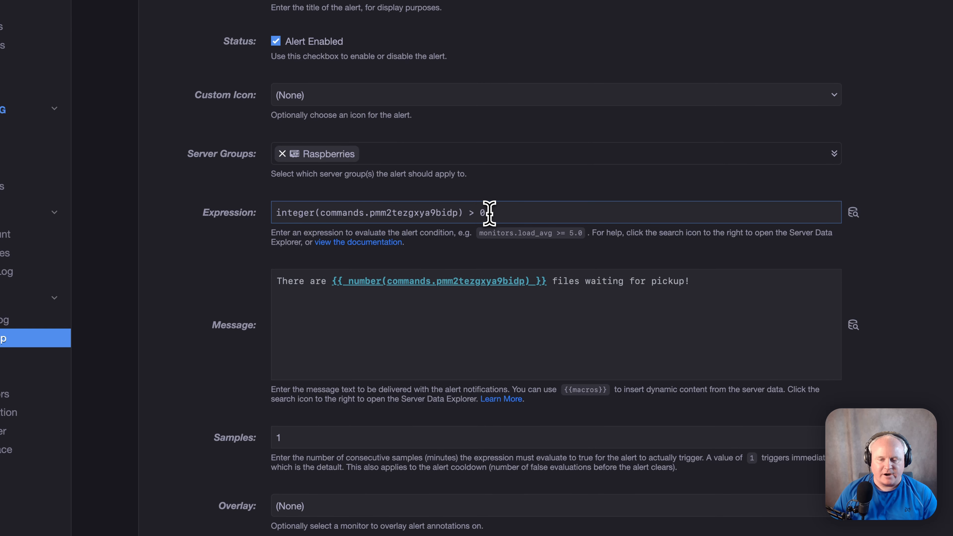
pyautogui.moveTo(320, 212); pyautogui.dragTo(456, 216)
pyautogui.doubleClick(296, 214)
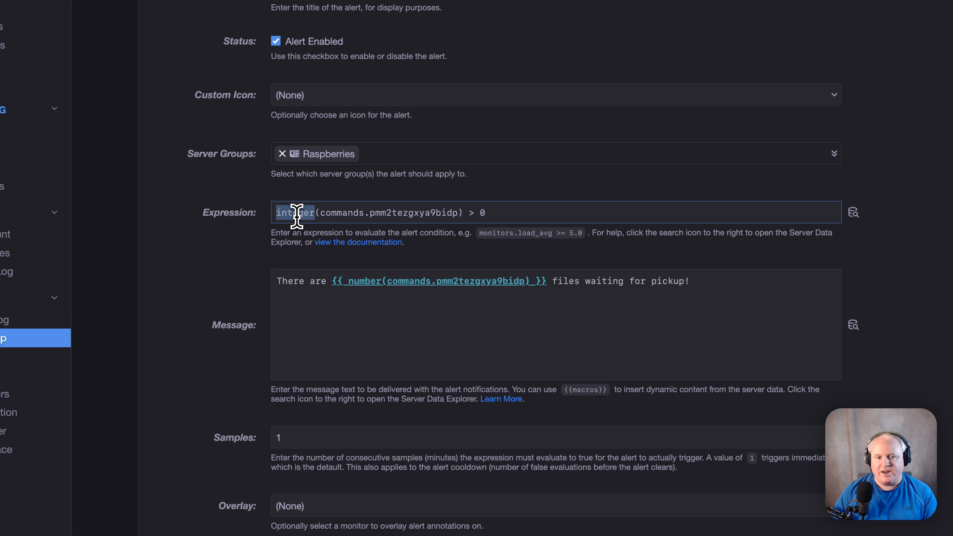
pyautogui.click(488, 211)
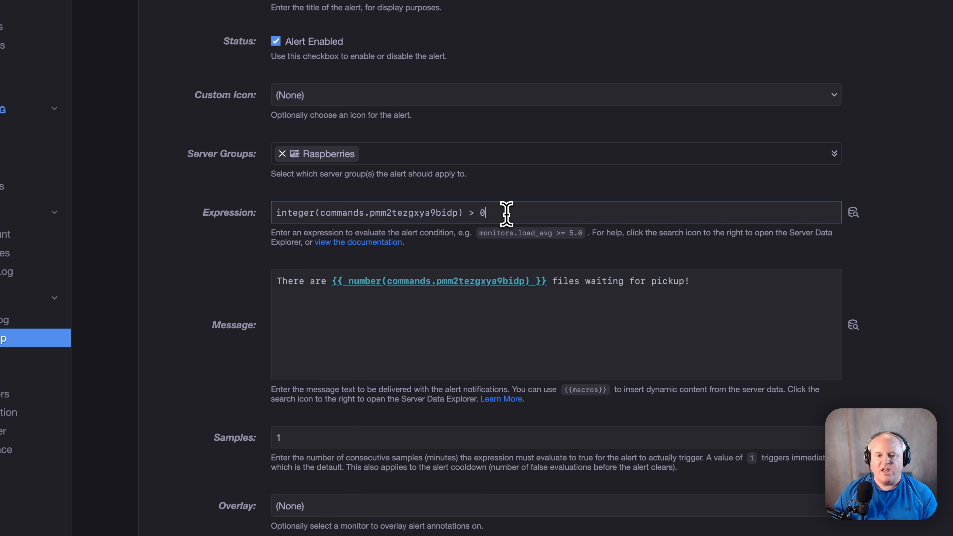
# Review the alert's message text and its macro that inserts the number of files waiting for pickup
pyautogui.scroll(-2, 506, 214)
pyautogui.click(427, 293)
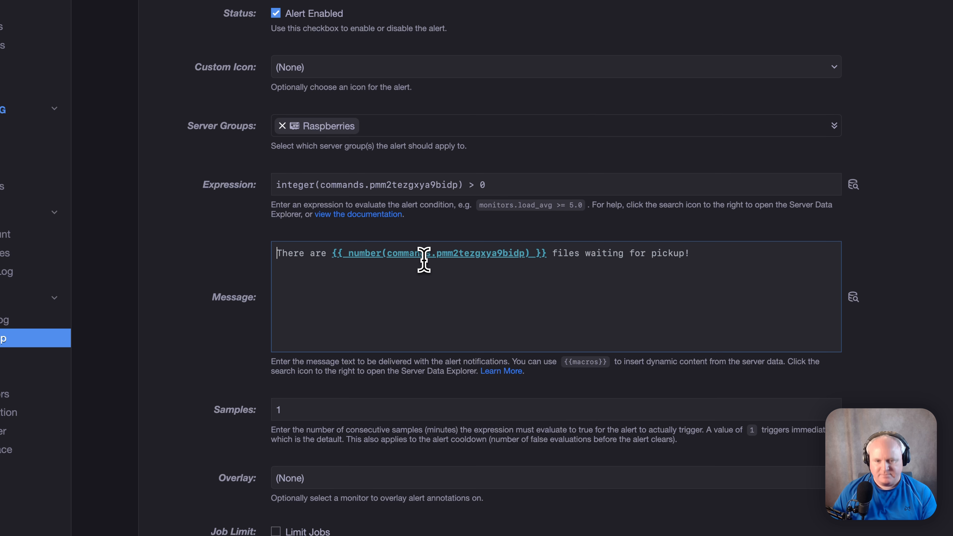
pyautogui.click(566, 284)
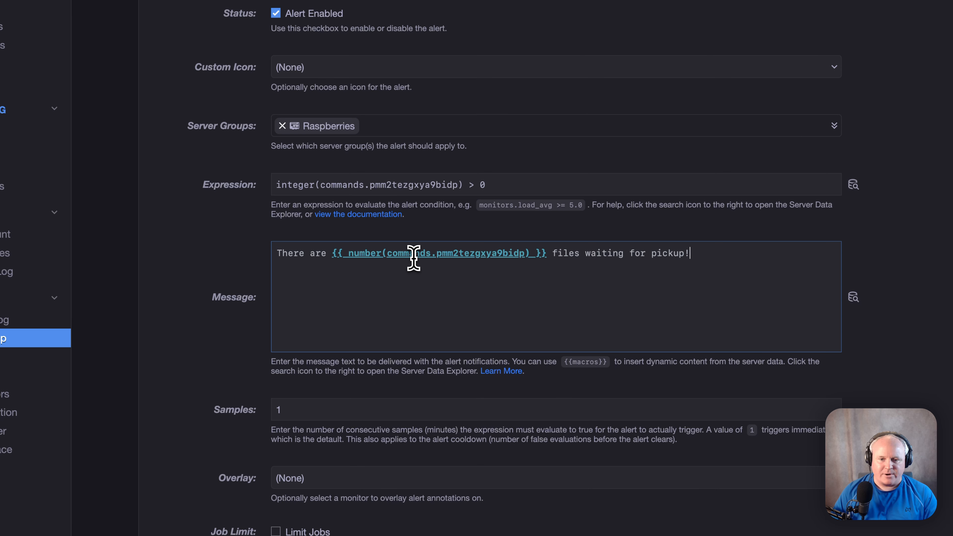
# Accept the Alert Fired action that runs the Pickup Files event, with Target Alert Server and Clear Alert on Job Completion enabled
pyautogui.scroll(-5, 420, 302)
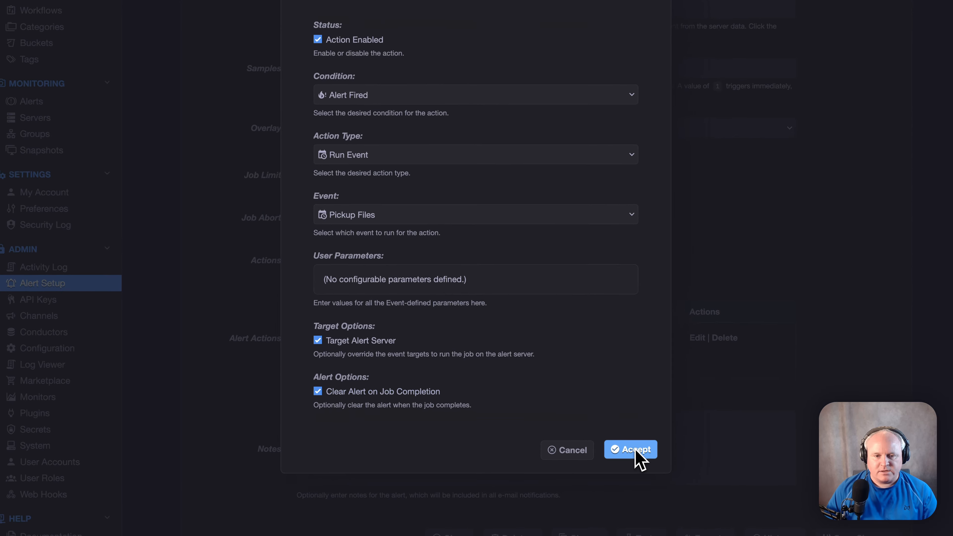
pyautogui.click(586, 431)
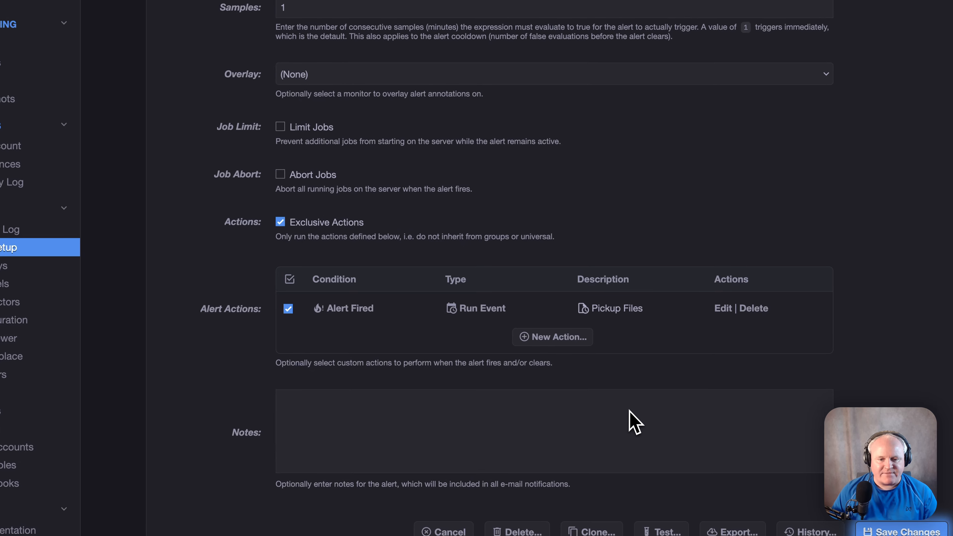
pyautogui.scroll(-2, 570, 387)
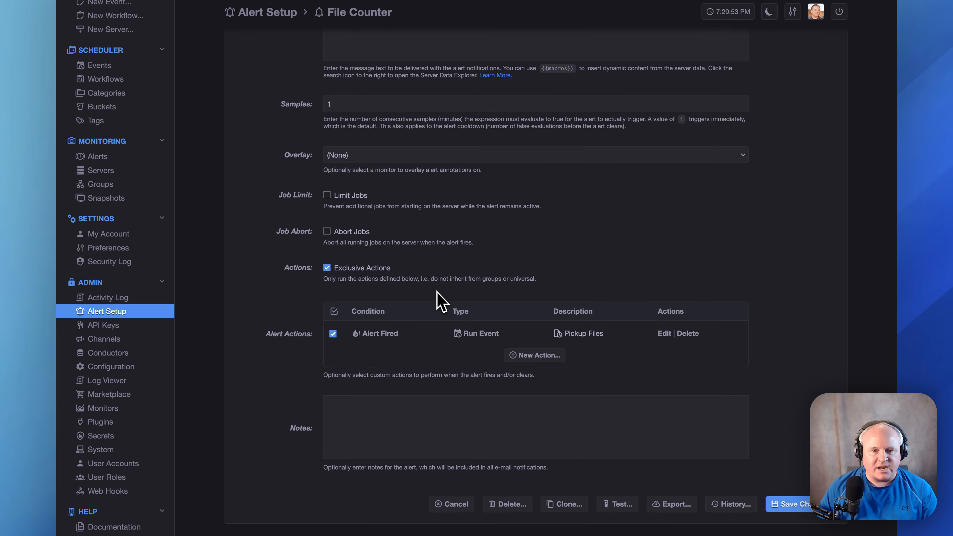
pyautogui.scroll(3, 436, 291)
pyautogui.scroll(-3, 436, 290)
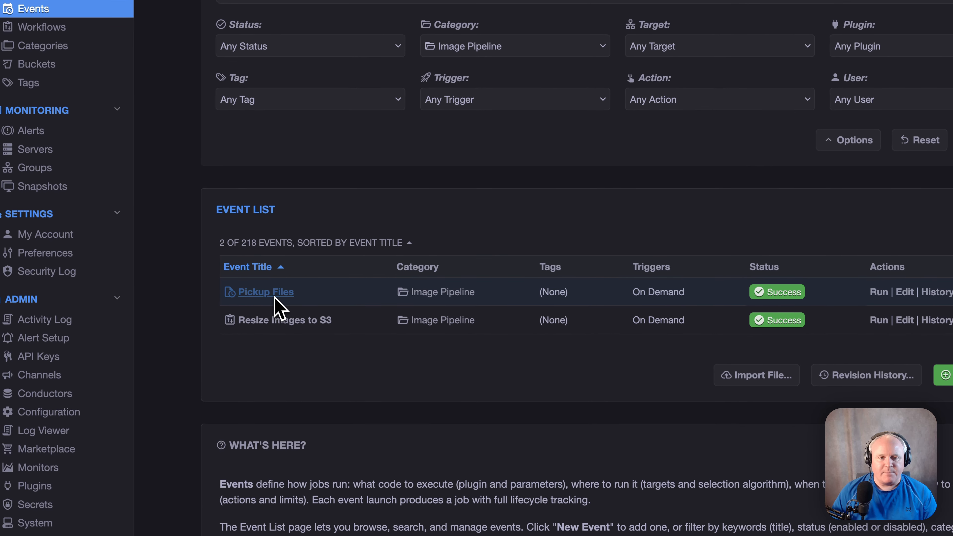
# Open the Pickup Files event for editing and review its category, target group, algorithm and plugin
pyautogui.click(275, 297)
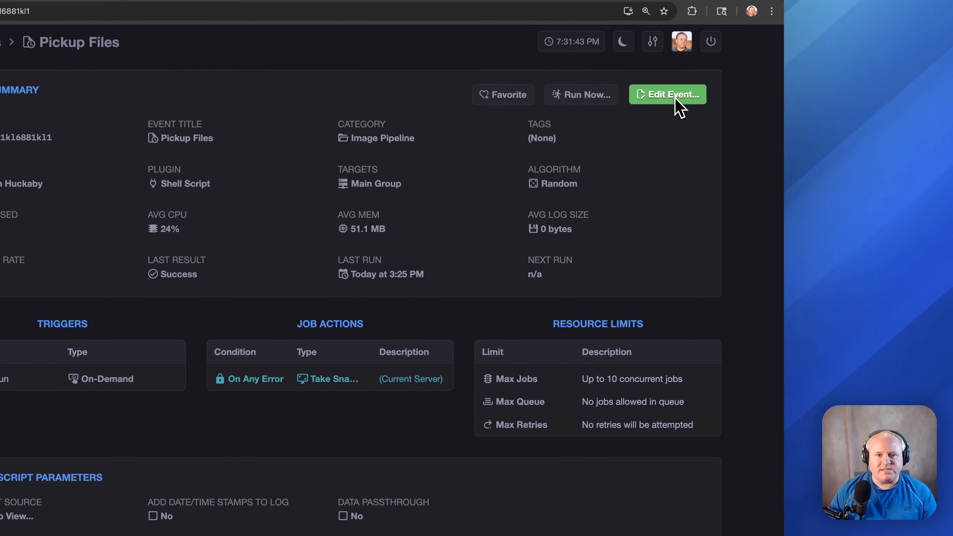
pyautogui.click(753, 96)
pyautogui.scroll(-3, 386, 340)
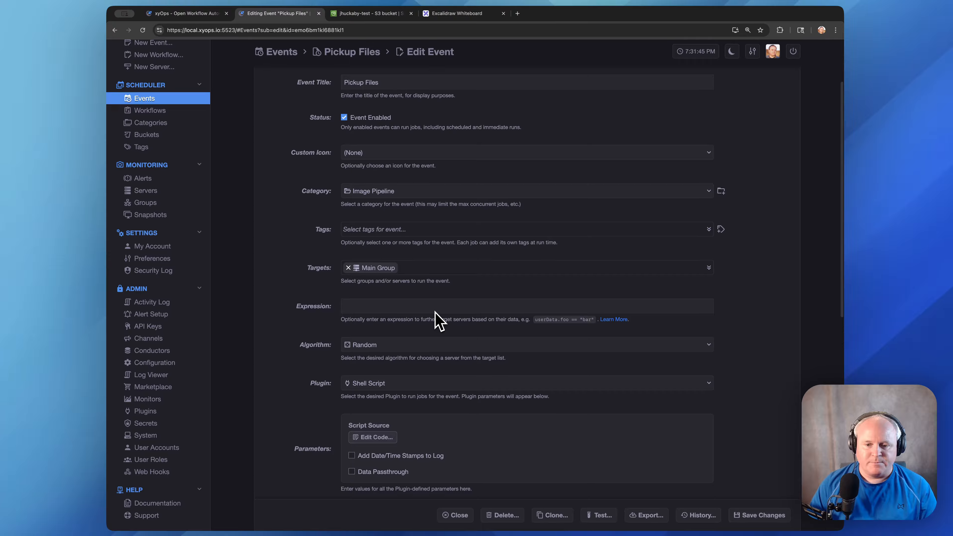
pyautogui.scroll(-2, 386, 340)
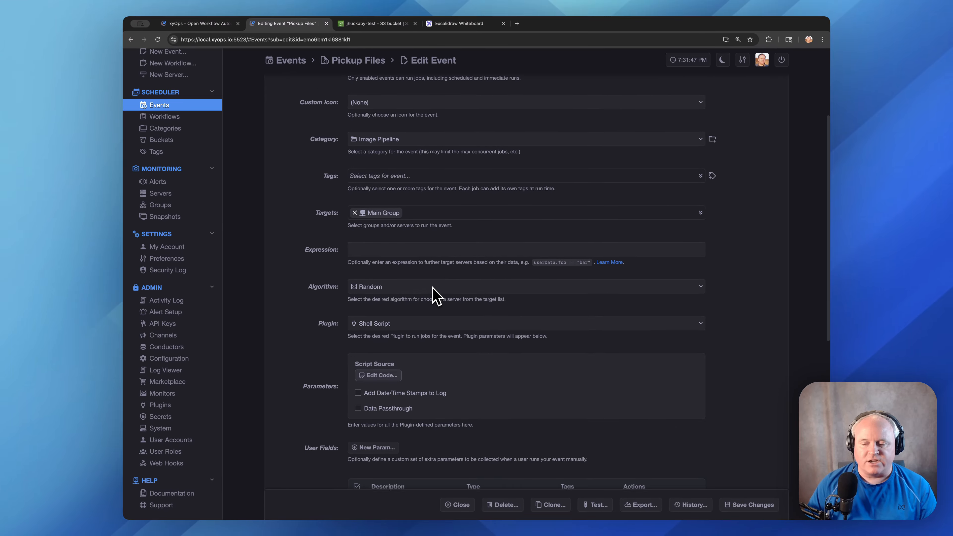
pyautogui.scroll(-1, 433, 287)
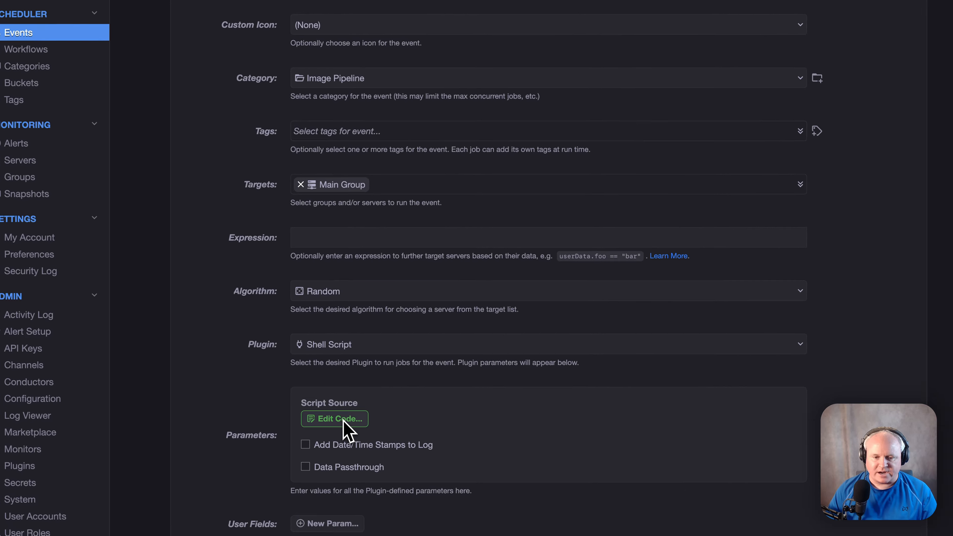
# Examine the event's shell script source, highlighting its /opt/pickup/* path and delete option, and accept the code unchanged
pyautogui.click(386, 373)
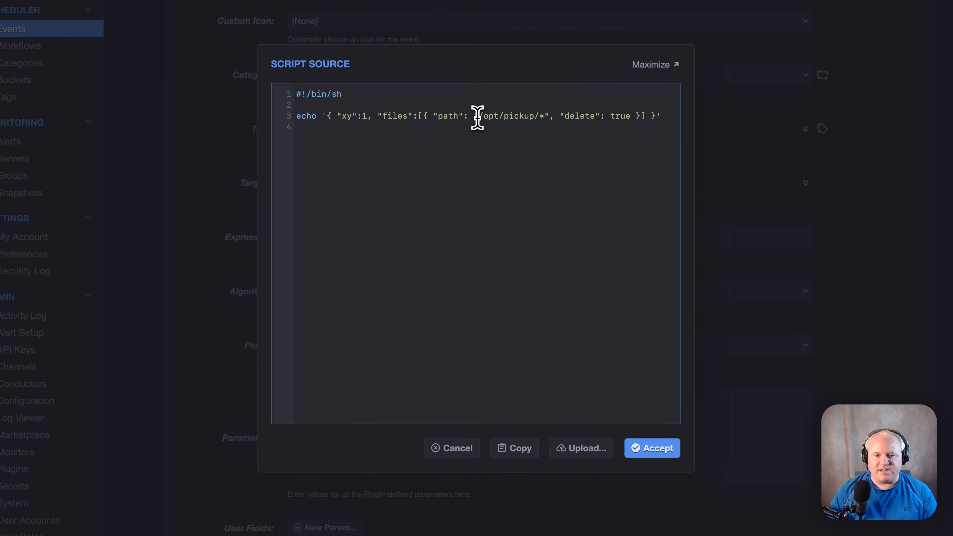
pyautogui.moveTo(477, 165); pyautogui.dragTo(523, 165)
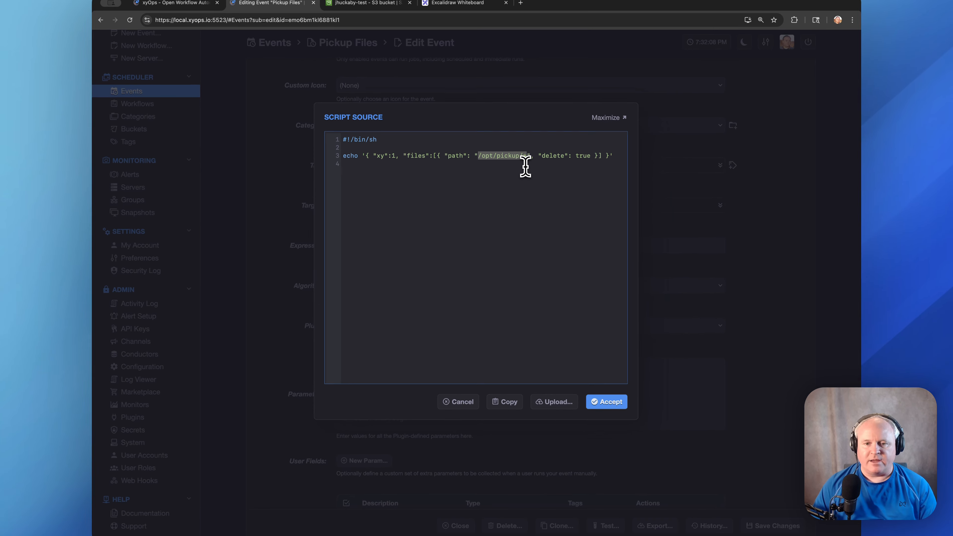
pyautogui.moveTo(538, 156); pyautogui.dragTo(591, 155)
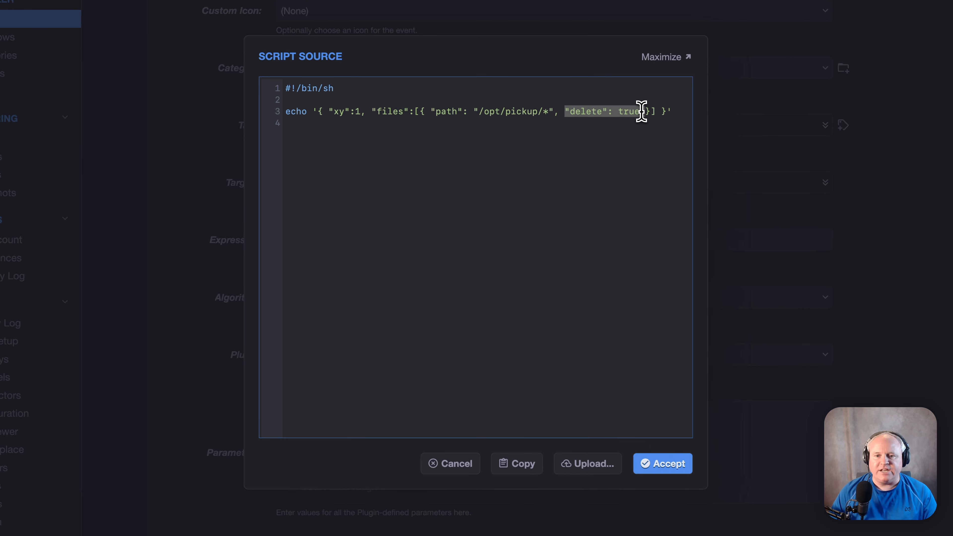
pyautogui.click(583, 152)
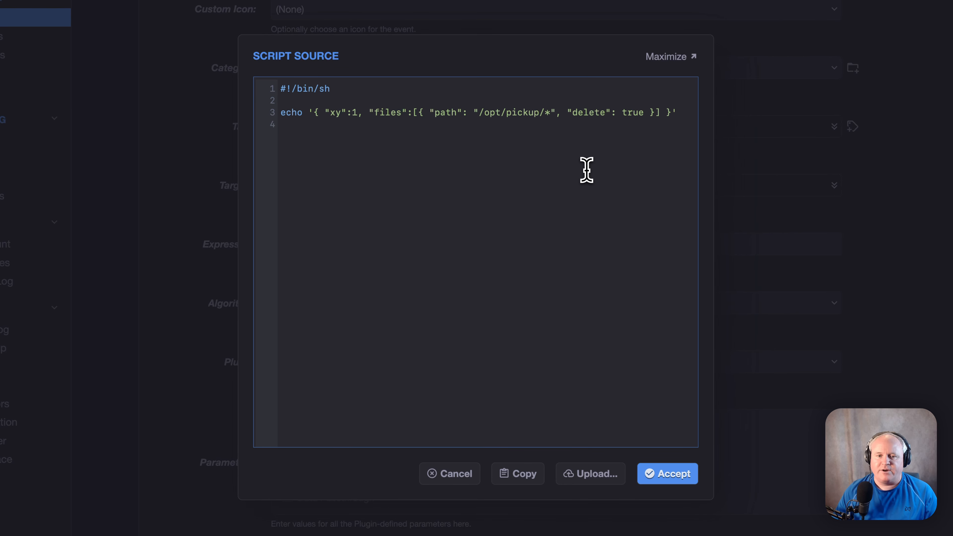
pyautogui.click(667, 473)
# Review the Pickup Files event's triggers, resource limits and job actions
pyautogui.scroll(-2, 545, 321)
pyautogui.scroll(-3, 546, 321)
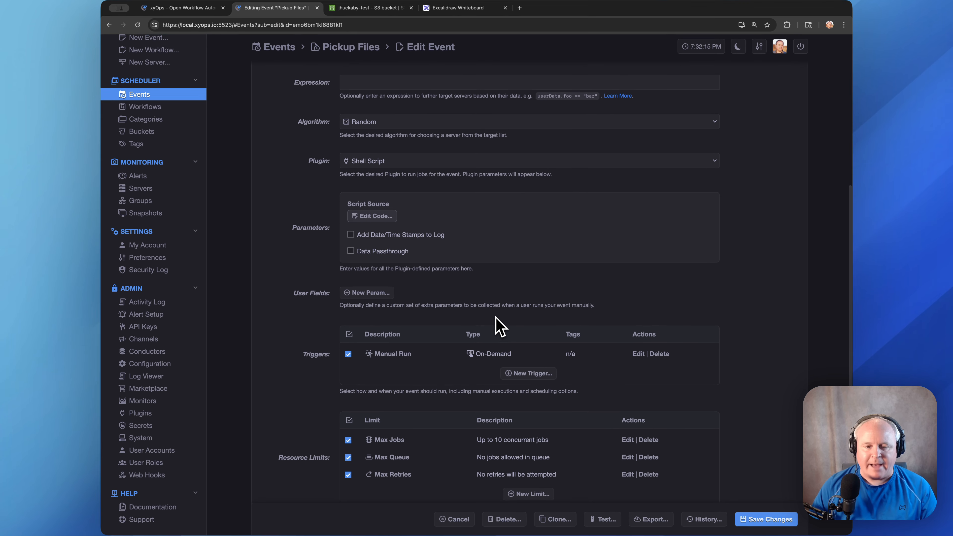
pyautogui.scroll(-2, 495, 319)
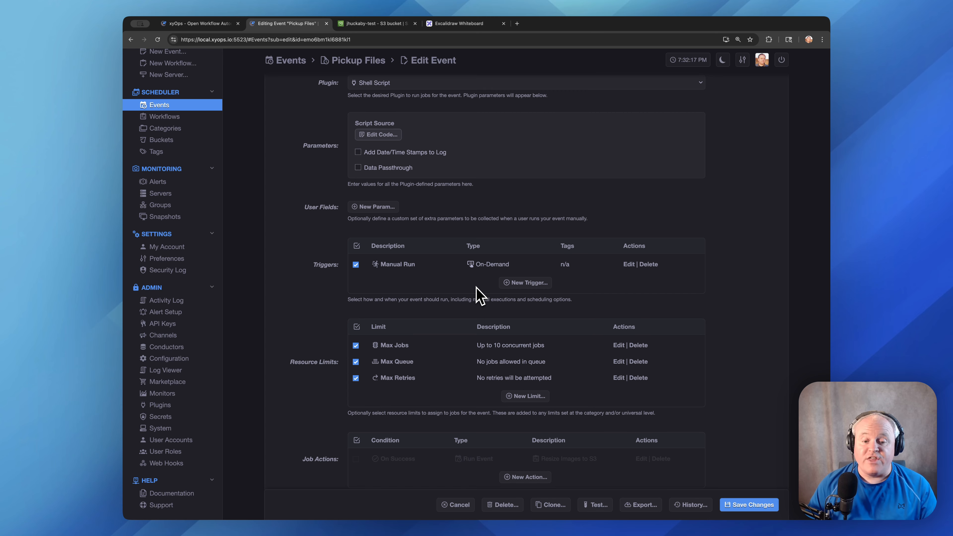
pyautogui.scroll(-1, 480, 298)
pyautogui.scroll(1, 476, 293)
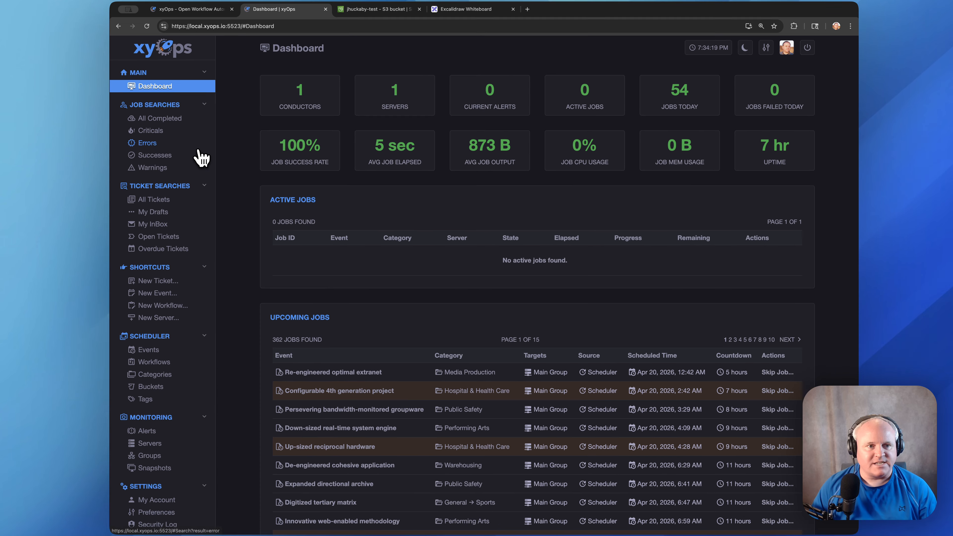
# Open the most recent completed Pickup Files job and review its summary, server alert and job files
pyautogui.click(169, 126)
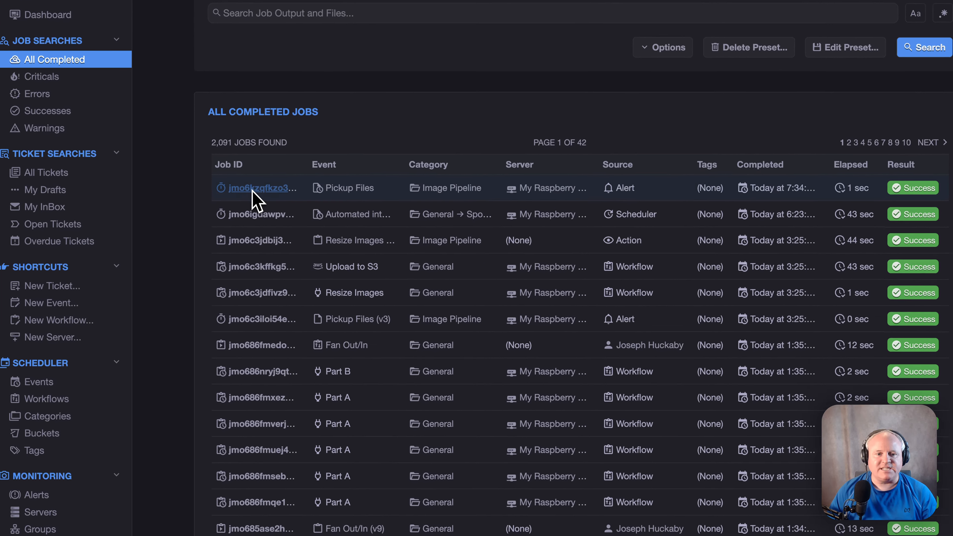
pyautogui.click(308, 214)
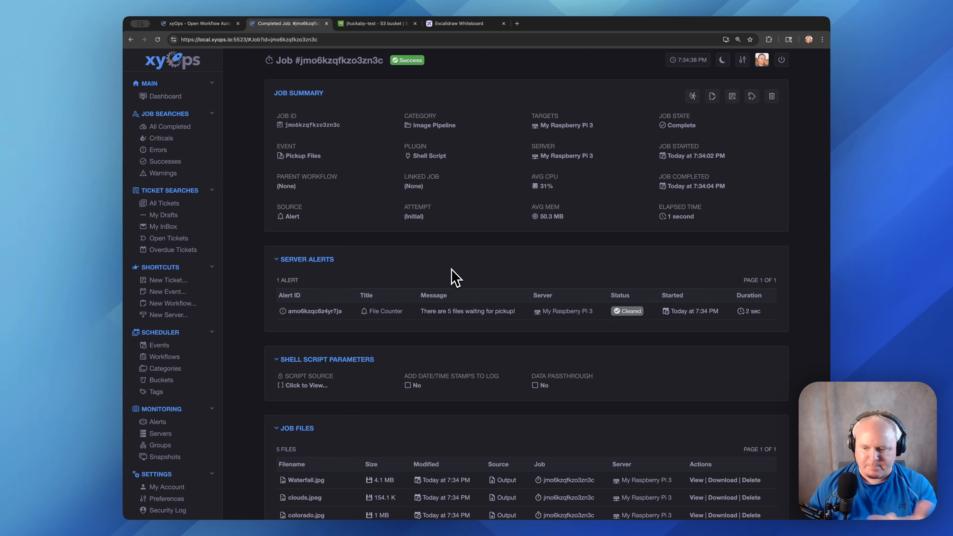
pyautogui.scroll(-5, 450, 271)
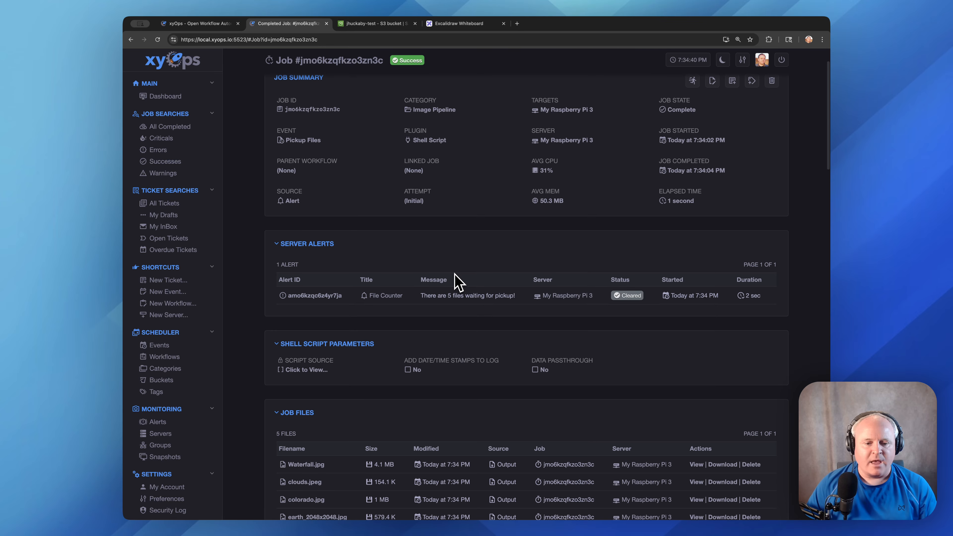
pyautogui.scroll(-4, 458, 282)
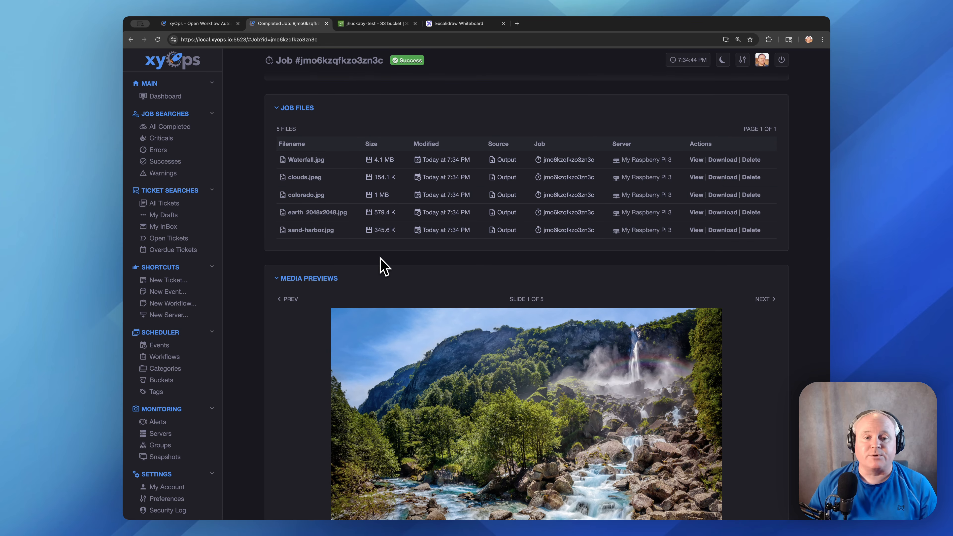
# Page through the media previews of the picked-up images up to the last slide
pyautogui.scroll(-3, 390, 267)
pyautogui.scroll(-1, 675, 231)
pyautogui.click(765, 180)
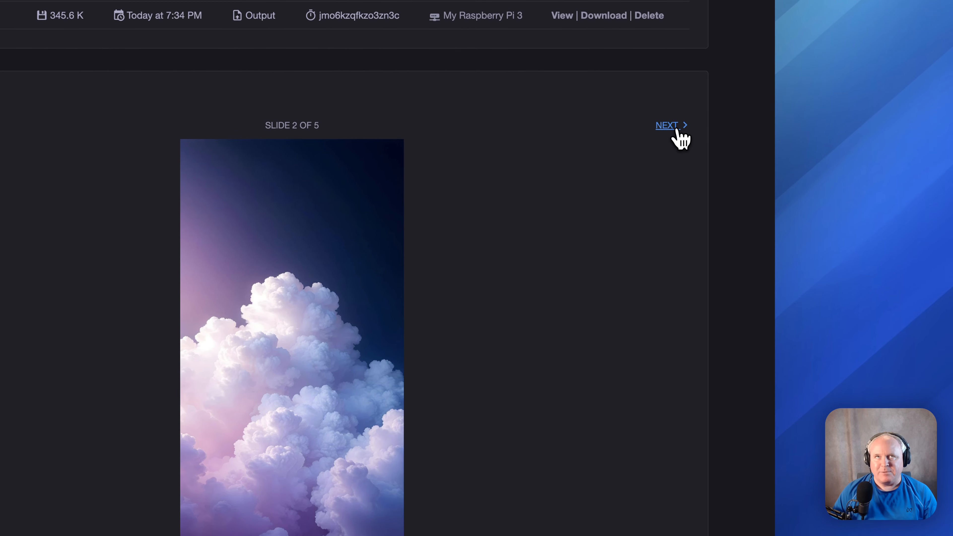
pyautogui.click(676, 130)
pyautogui.click(676, 130)
pyautogui.click(676, 130)
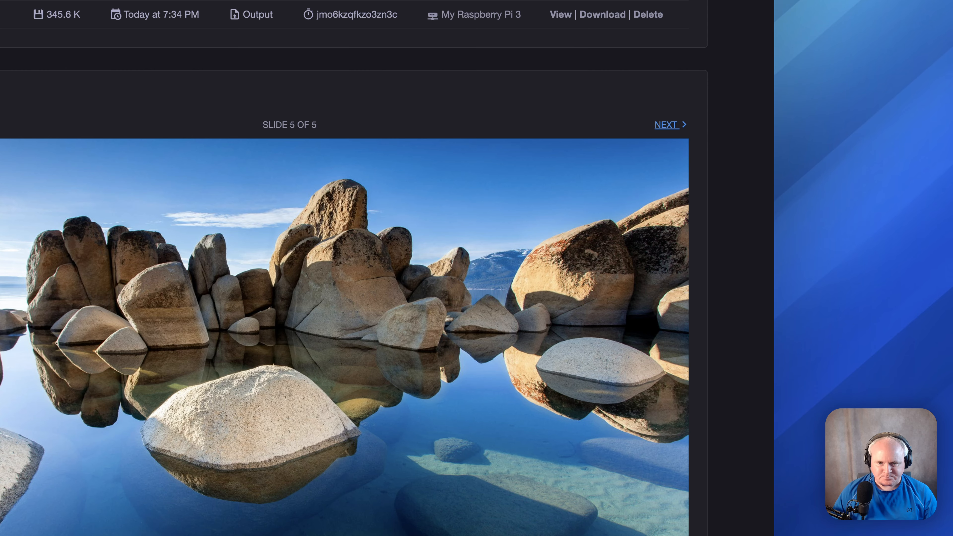
# Examine the completed job's file list together with the File Counter alert that launched it
pyautogui.scroll(7, 462, 150)
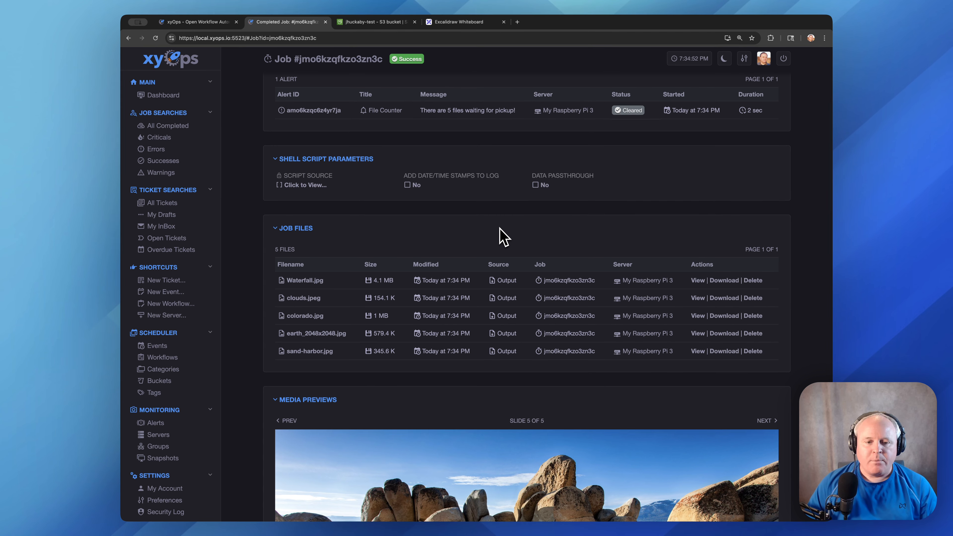
pyautogui.scroll(-1, 494, 253)
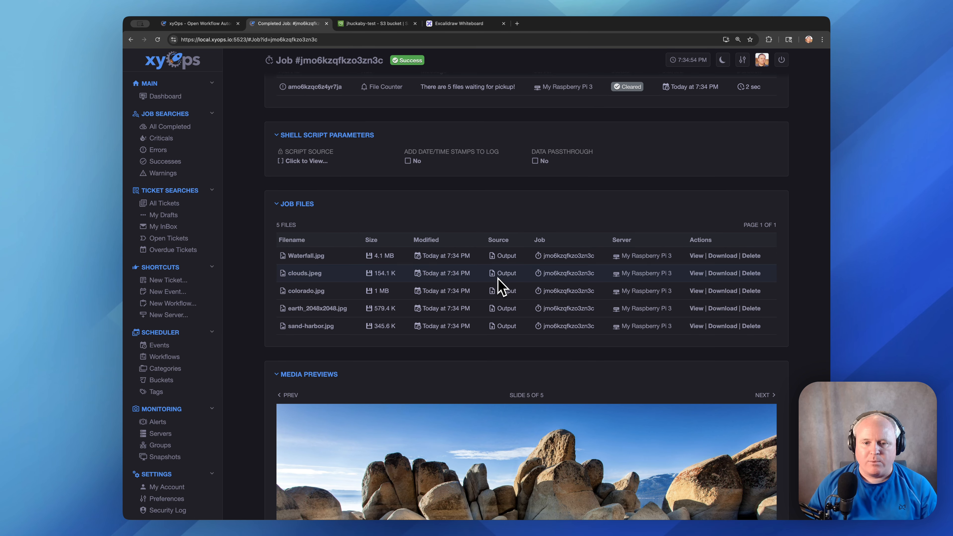
pyautogui.scroll(1, 493, 283)
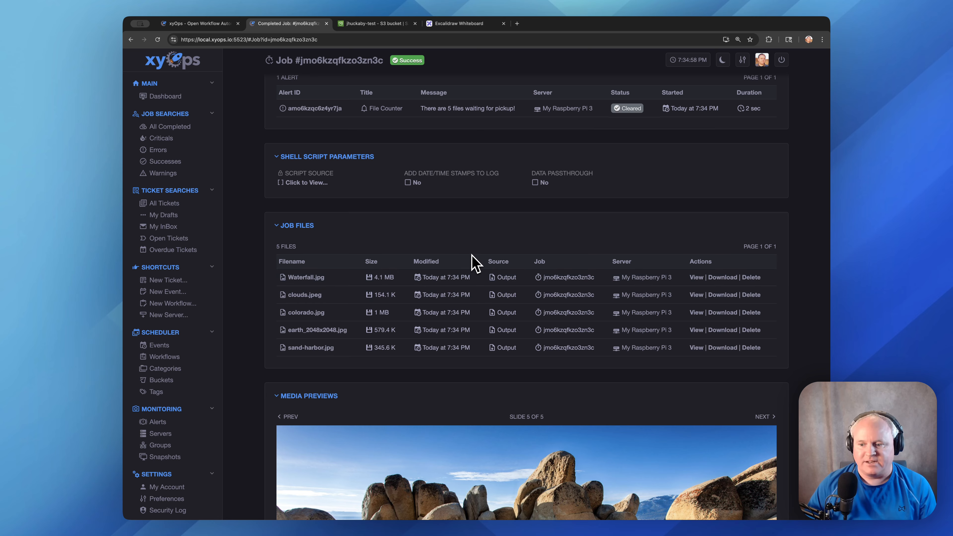
pyautogui.scroll(-4, 474, 262)
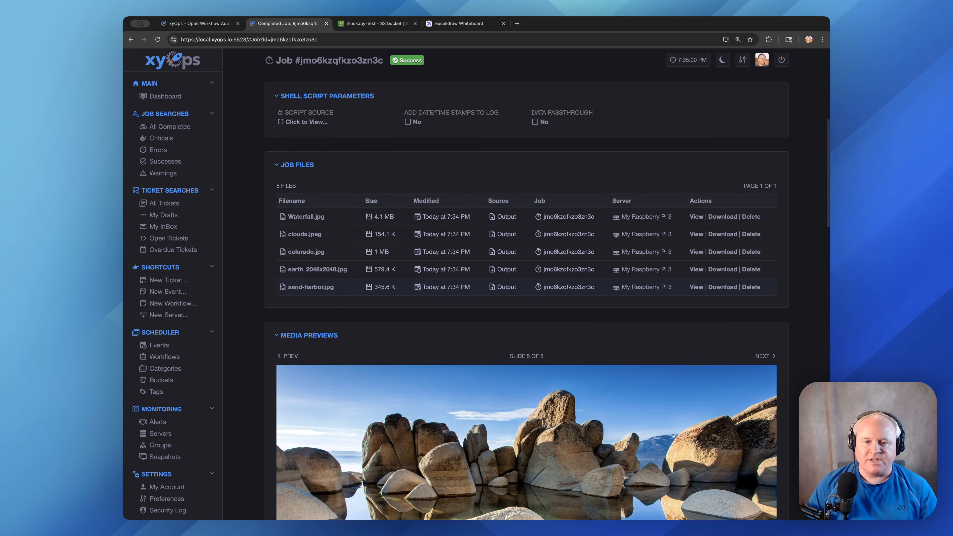
pyautogui.scroll(2, 473, 256)
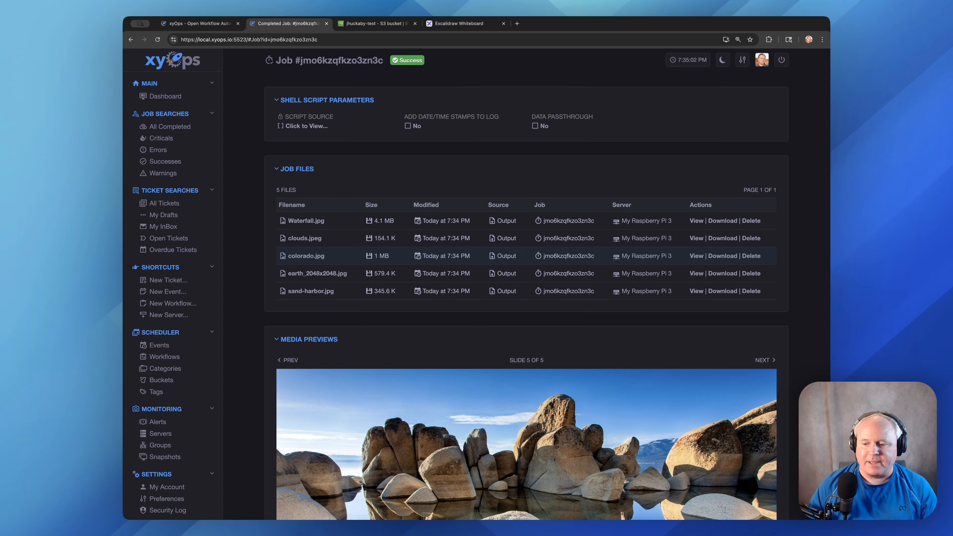
pyautogui.scroll(3, 474, 246)
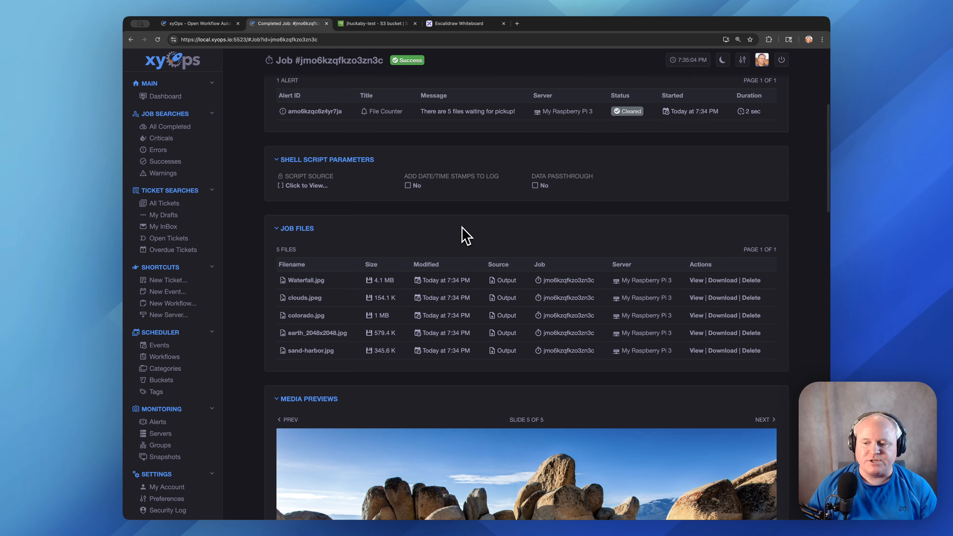
pyautogui.scroll(1, 461, 234)
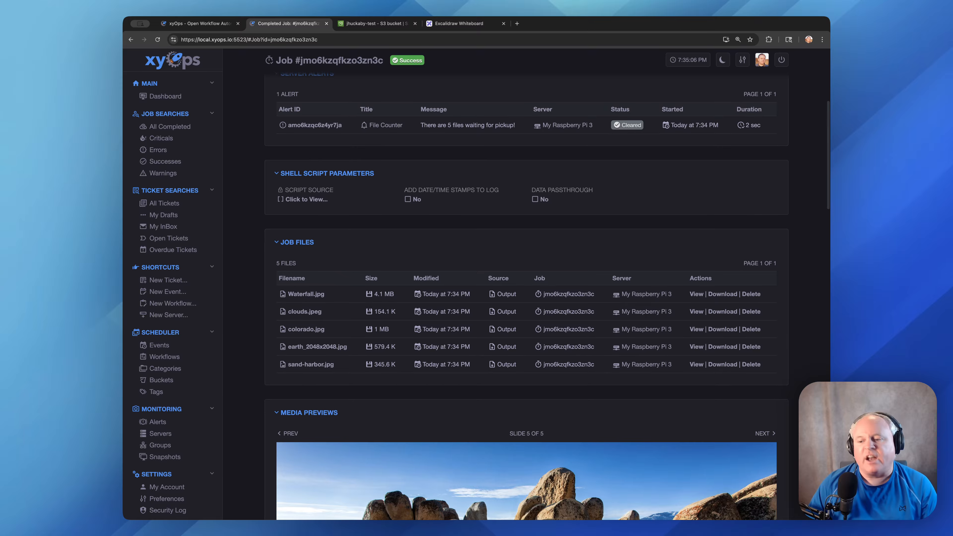
pyautogui.scroll(3, 337, 218)
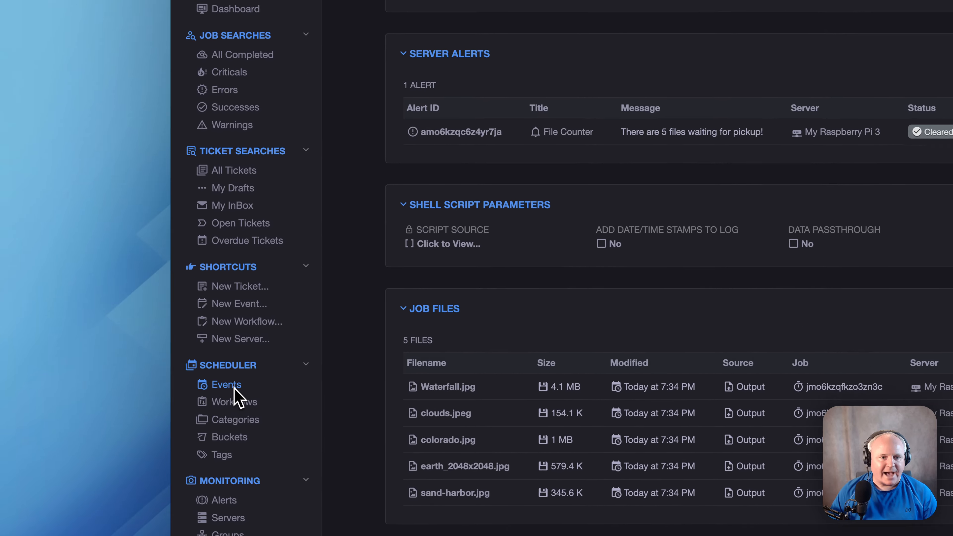
# Reopen the Pickup Files event for editing and recheck the script's delete option, accepting the code unchanged
pyautogui.click(159, 345)
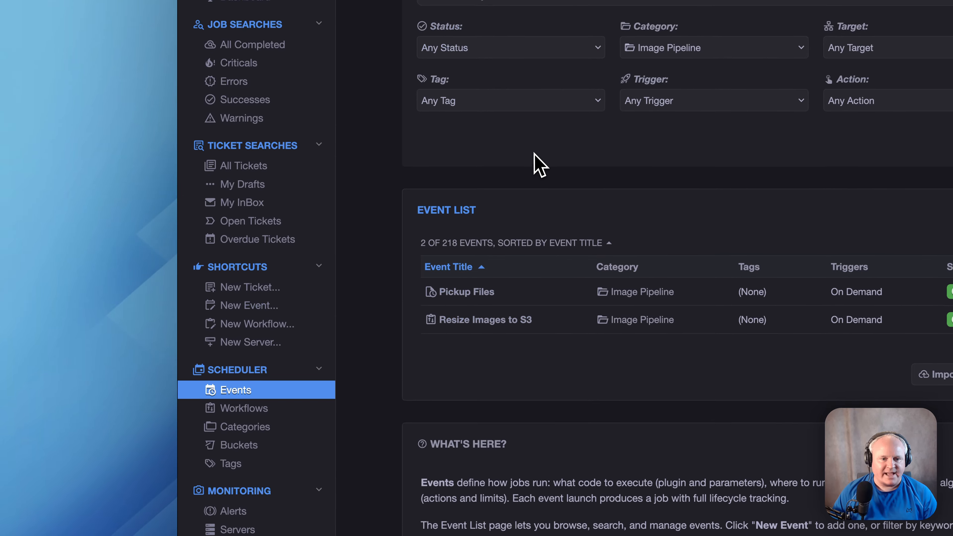
pyautogui.click(473, 295)
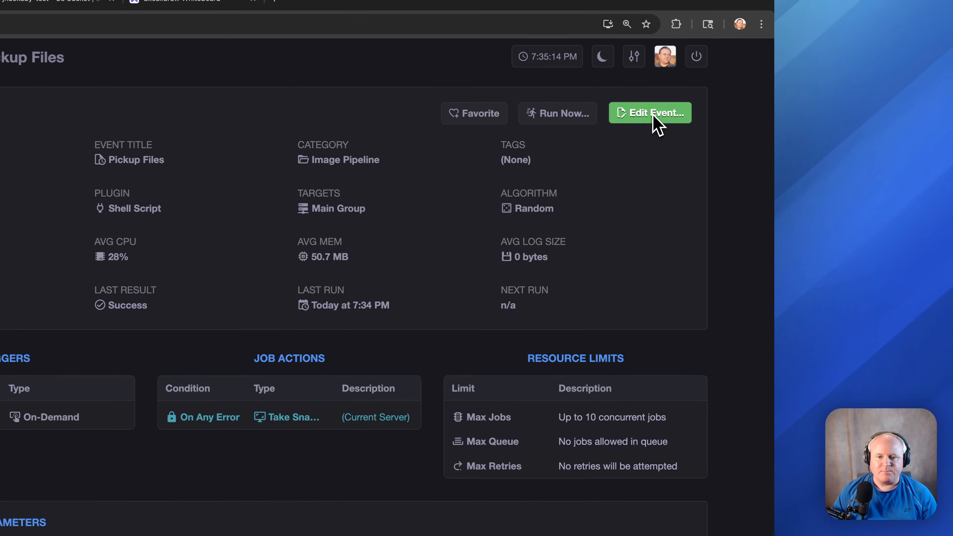
pyautogui.click(706, 33)
pyautogui.scroll(-5, 406, 347)
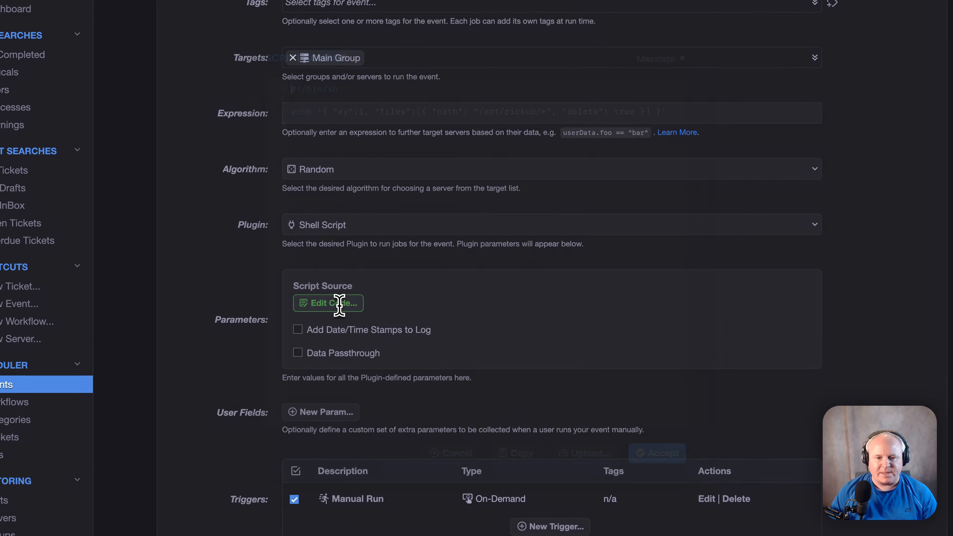
pyautogui.click(364, 294)
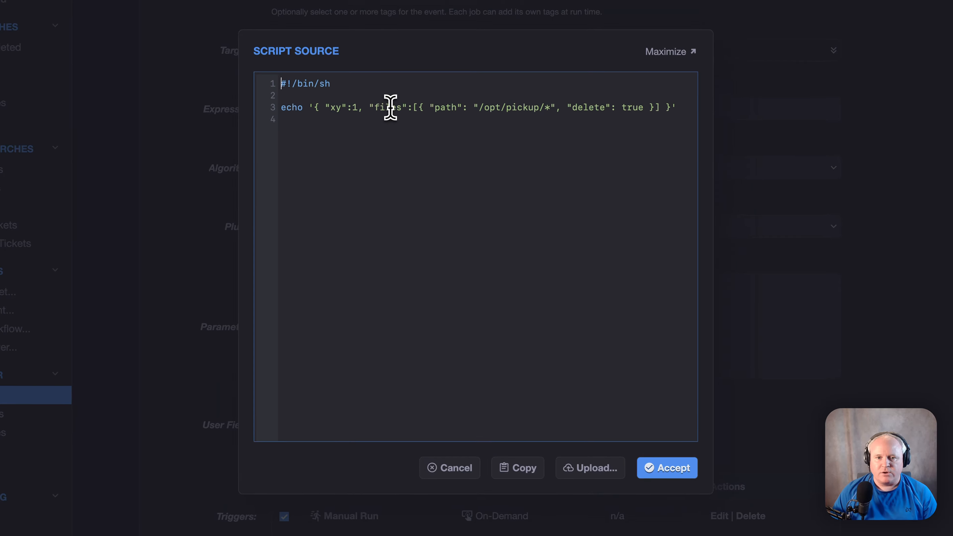
pyautogui.moveTo(541, 152); pyautogui.dragTo(602, 153)
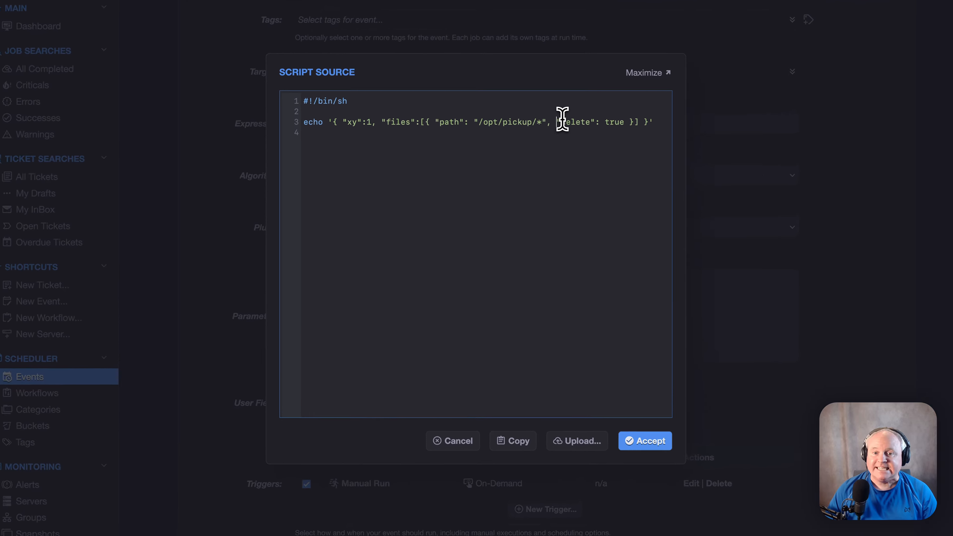
pyautogui.click(657, 114)
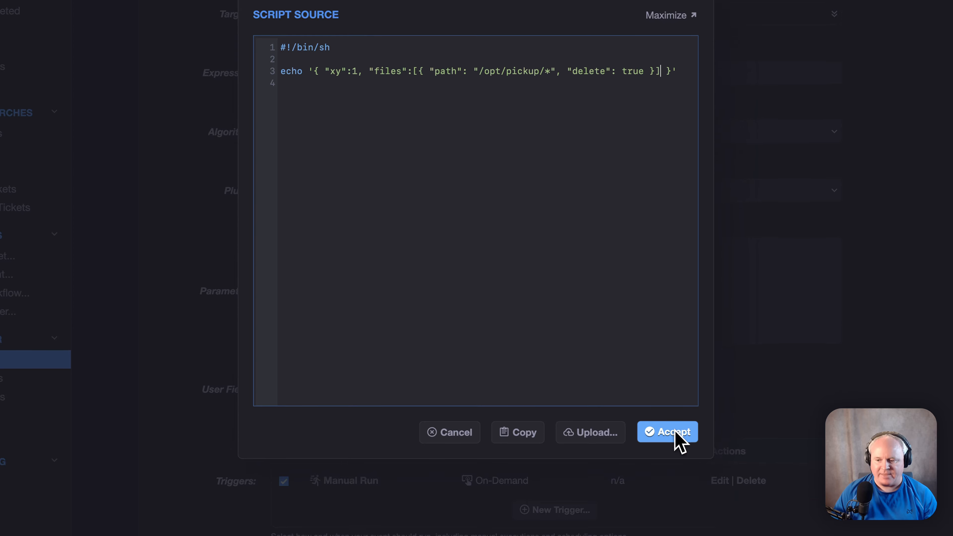
pyautogui.click(671, 433)
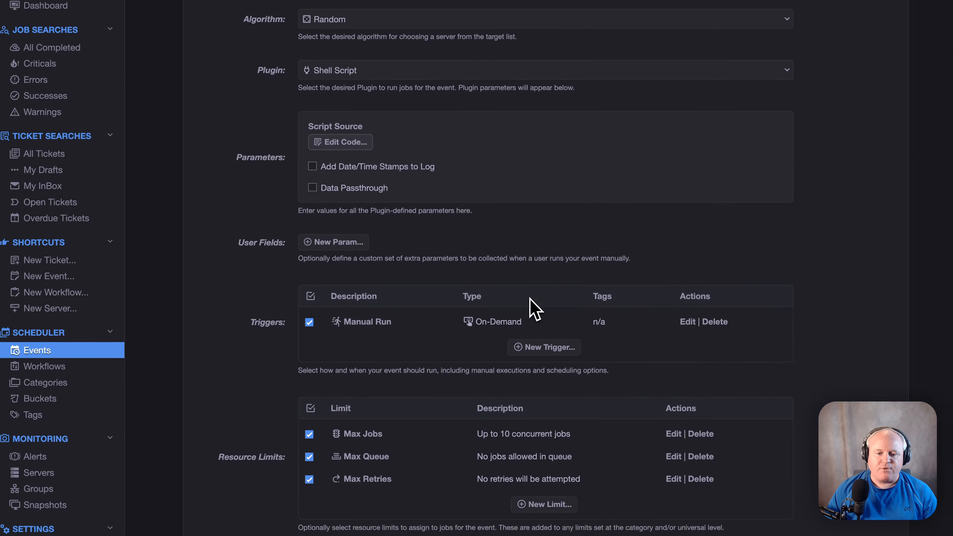
# Enable the Pickup Files event's On Success job action that runs the Resize Images to S3 event
pyautogui.scroll(-8, 530, 299)
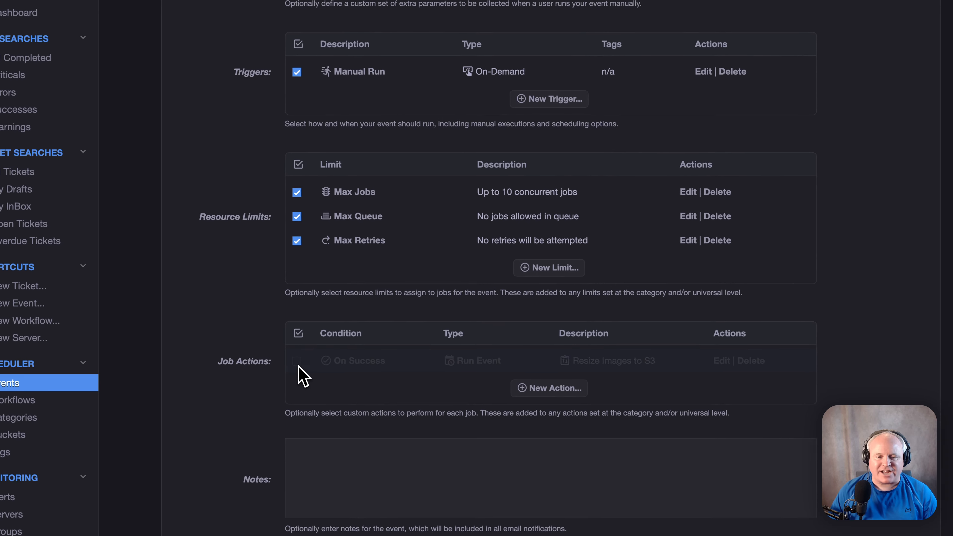
pyautogui.click(356, 330)
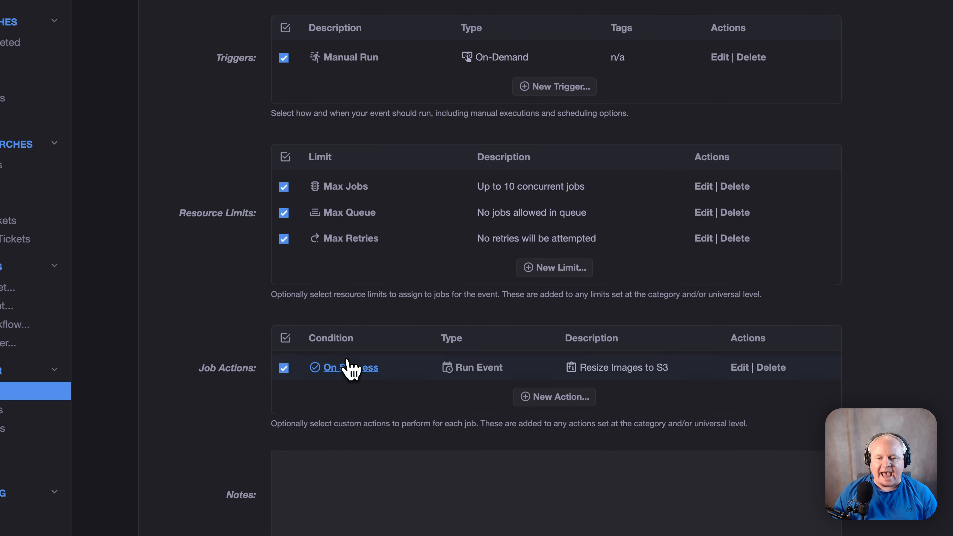
# Check which event the Pickup Files On Success action runs, keep Resize Images to S3, and save the event
pyautogui.click(370, 369)
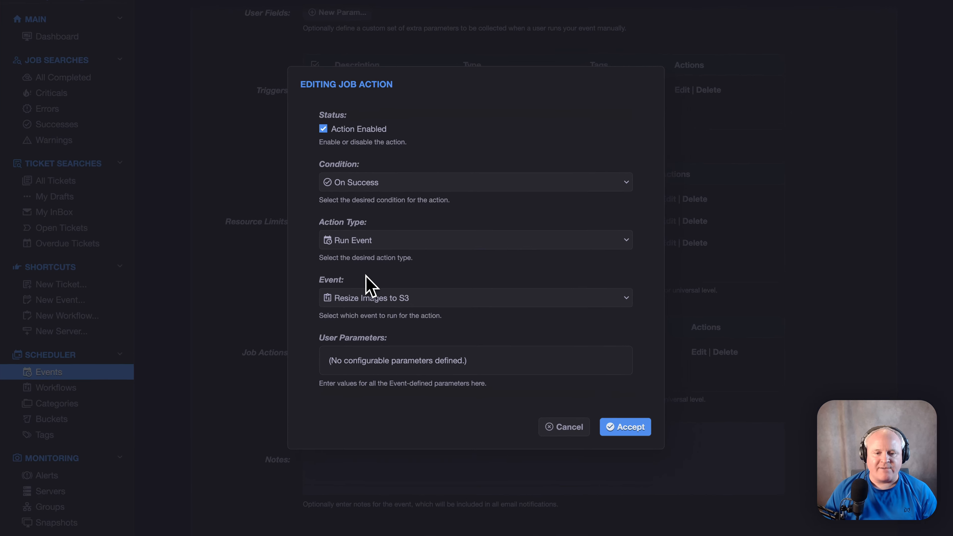
pyautogui.click(403, 289)
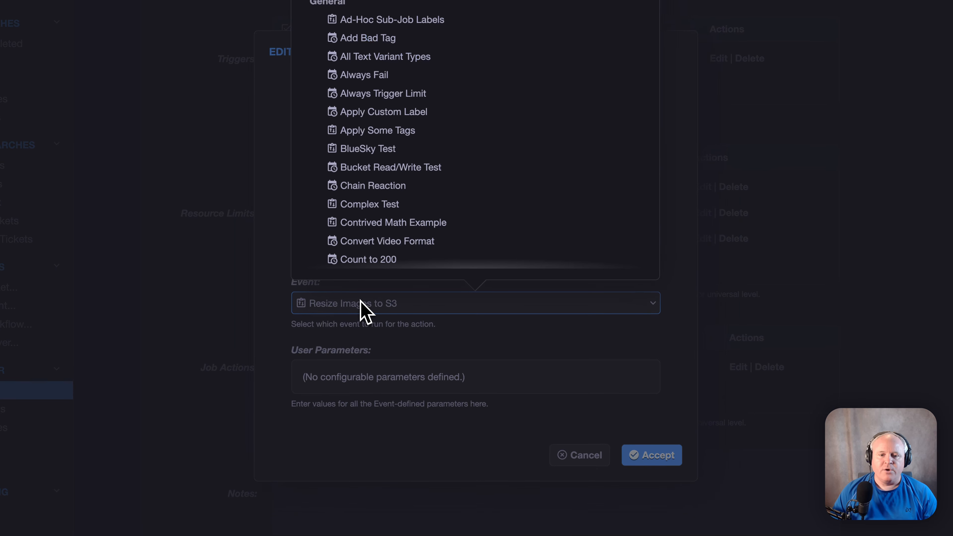
pyautogui.click(414, 289)
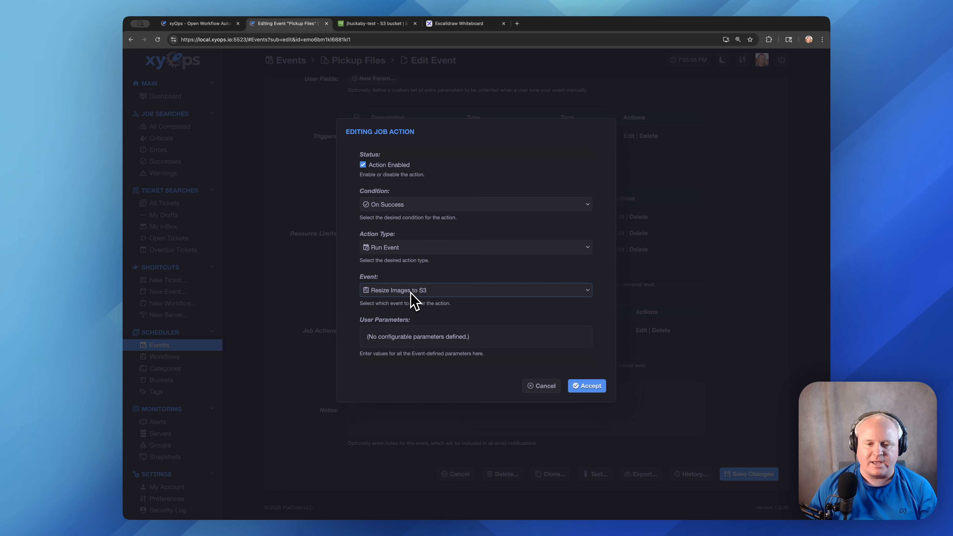
pyautogui.click(585, 385)
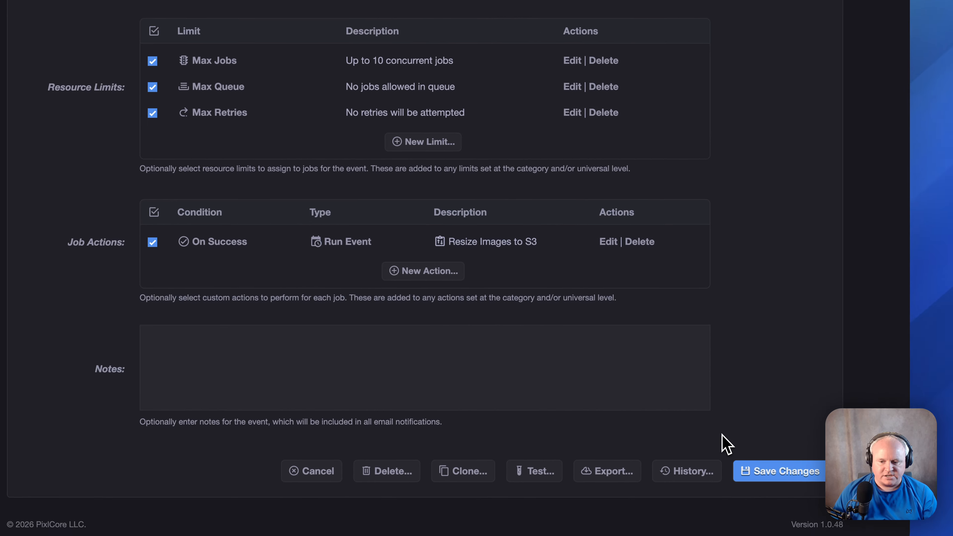
pyautogui.click(781, 472)
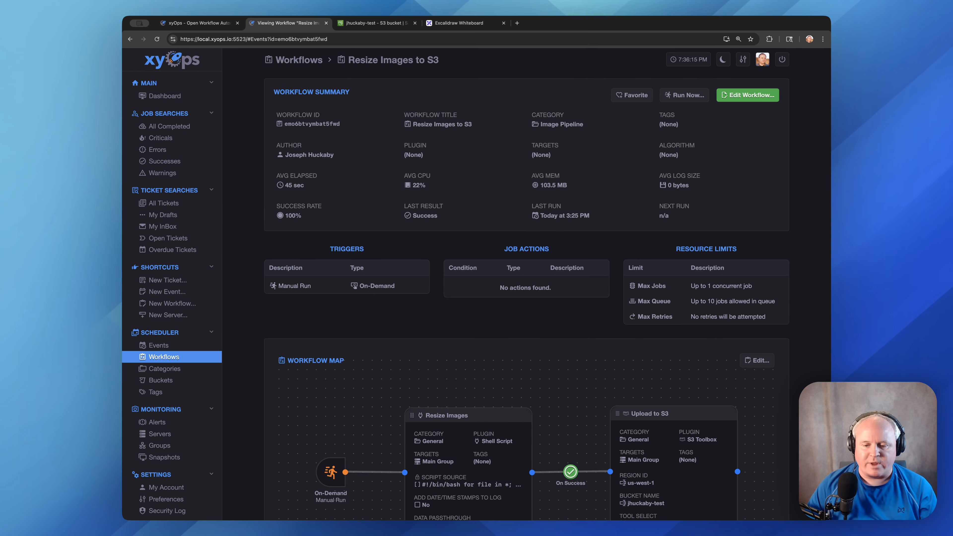
# Look over the Resize Images to S3 workflow's limits and map, and open the workflow for editing
pyautogui.scroll(-5, 486, 248)
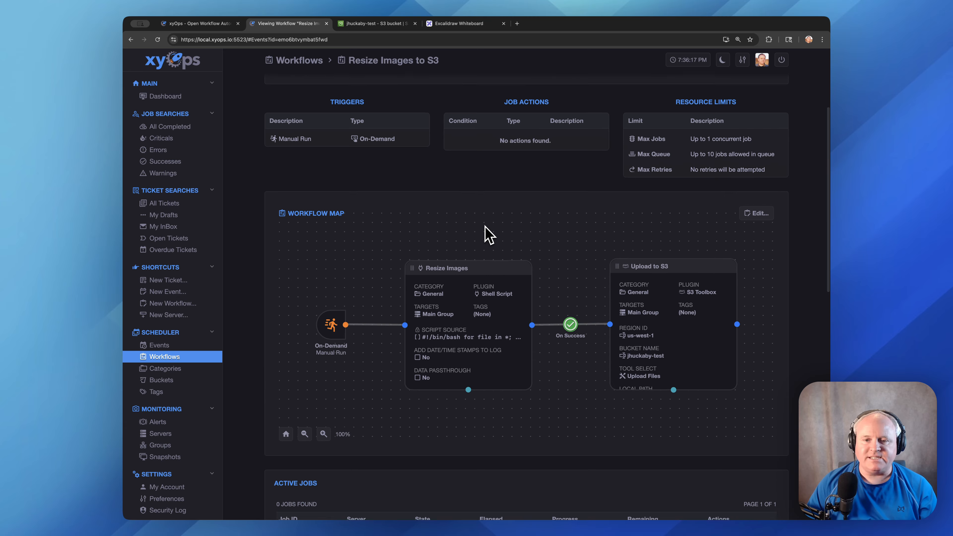
pyautogui.scroll(2, 487, 234)
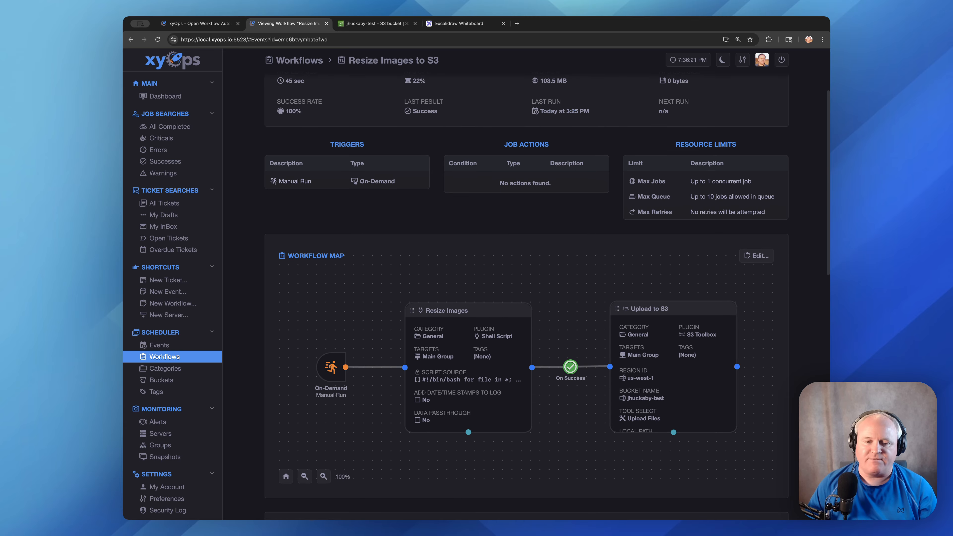
pyautogui.scroll(-2, 487, 238)
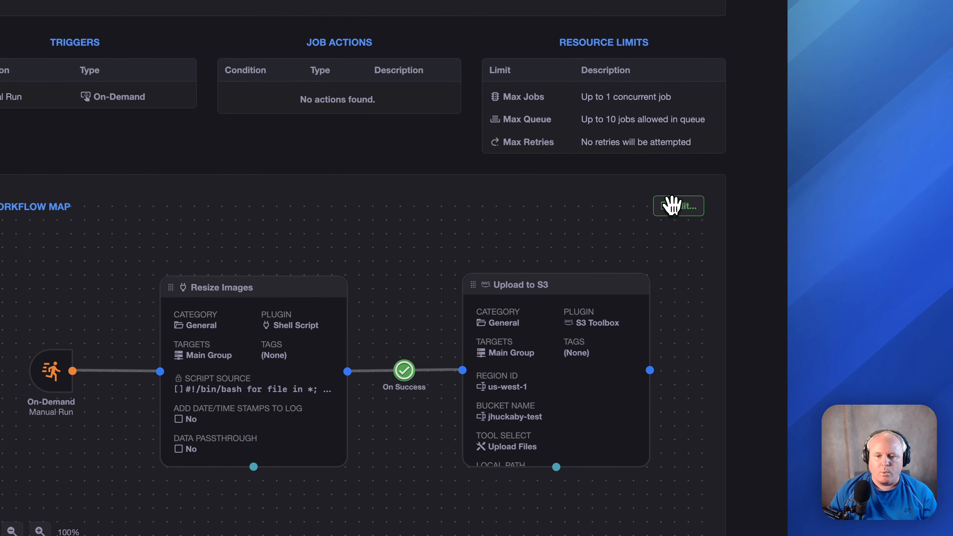
pyautogui.click(756, 226)
# Review the Resize Images node's script, including the file loop, the 256x256 convert command and the thumbnail output line, and accept the node's settings
pyautogui.doubleClick(372, 280)
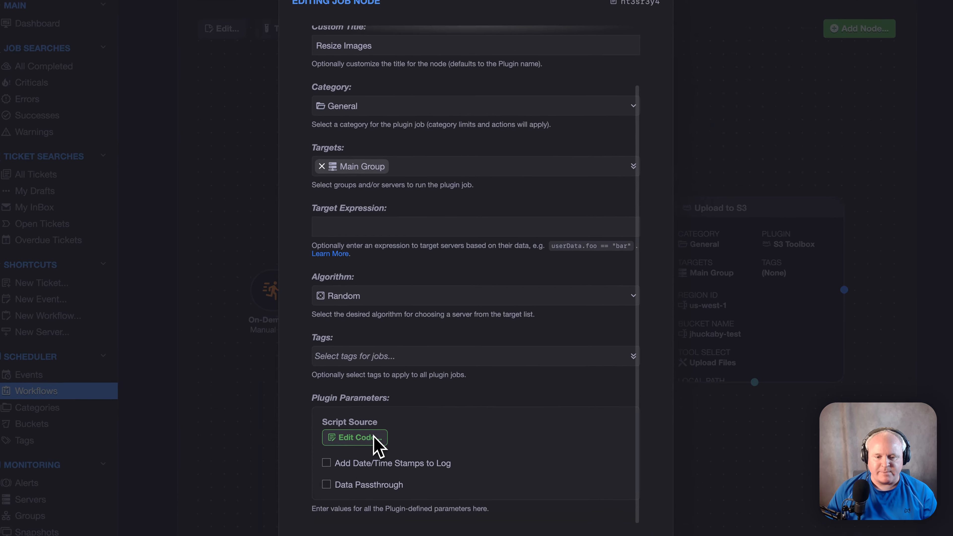
pyautogui.click(398, 422)
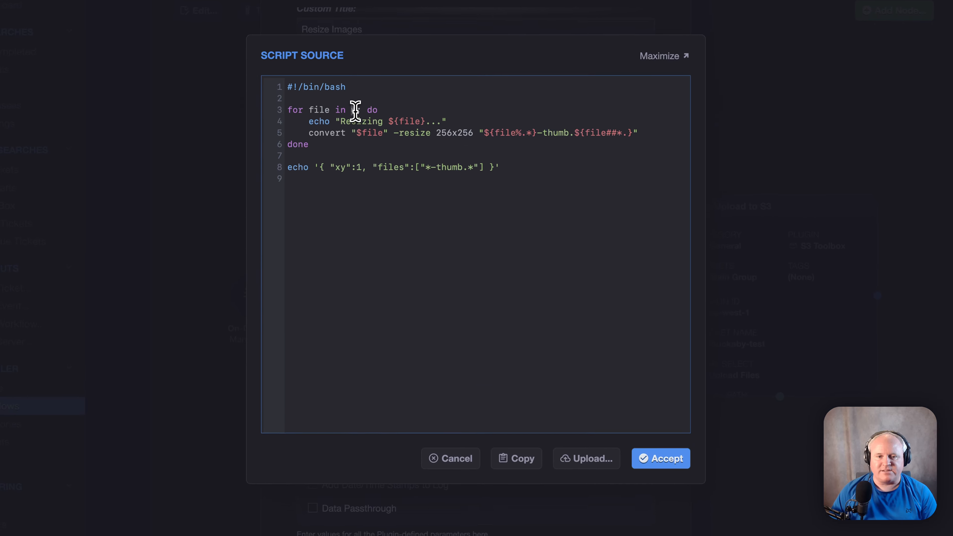
pyautogui.doubleClick(396, 164)
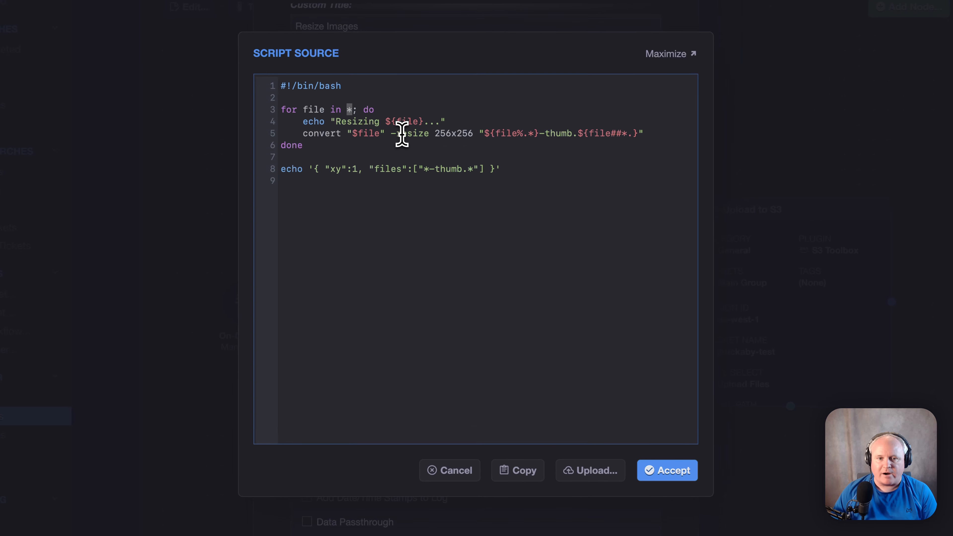
pyautogui.click(389, 216)
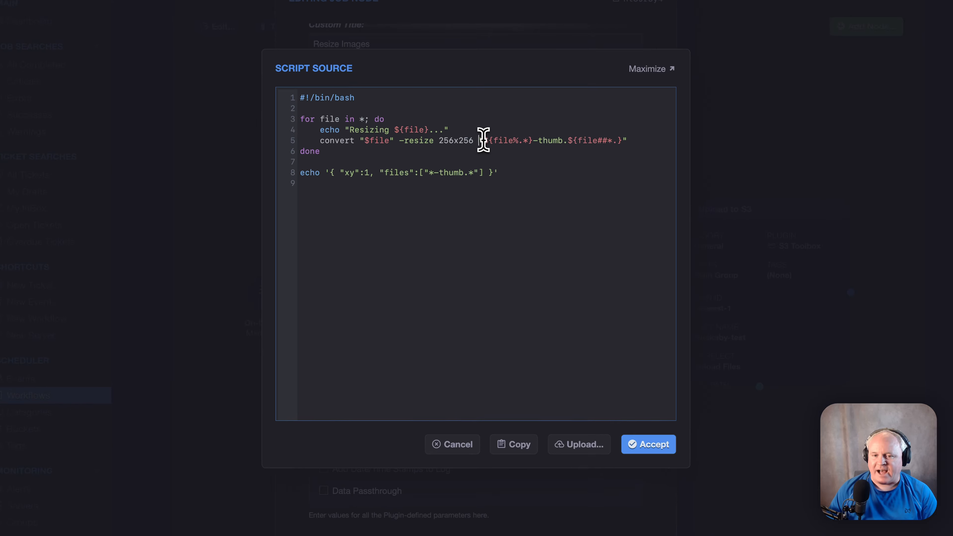
pyautogui.moveTo(478, 179); pyautogui.dragTo(581, 179)
pyautogui.click(566, 179)
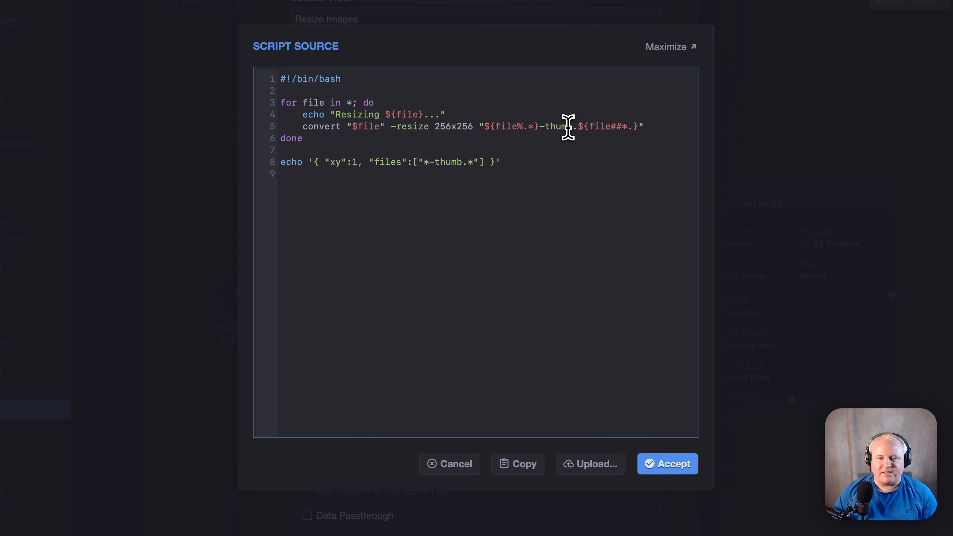
pyautogui.click(398, 170)
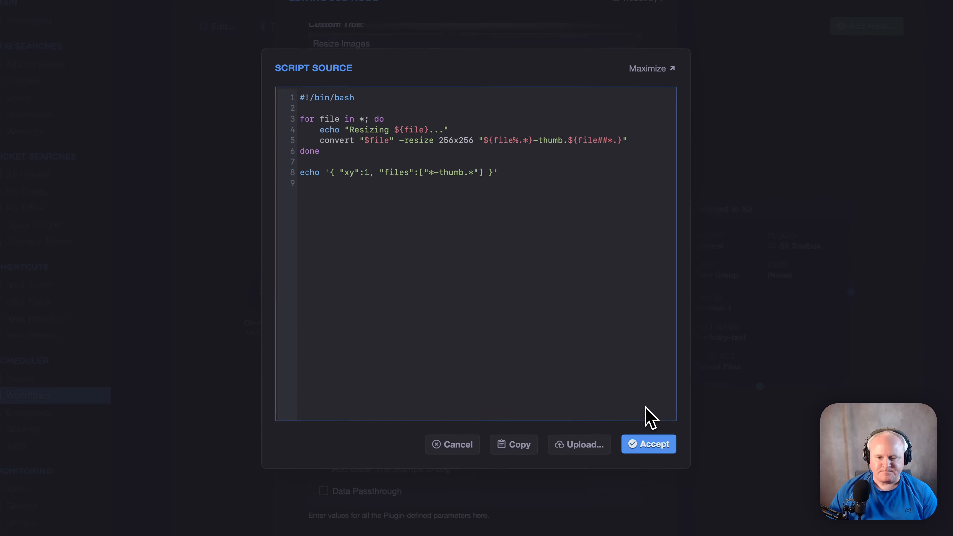
pyautogui.click(648, 444)
pyautogui.click(653, 444)
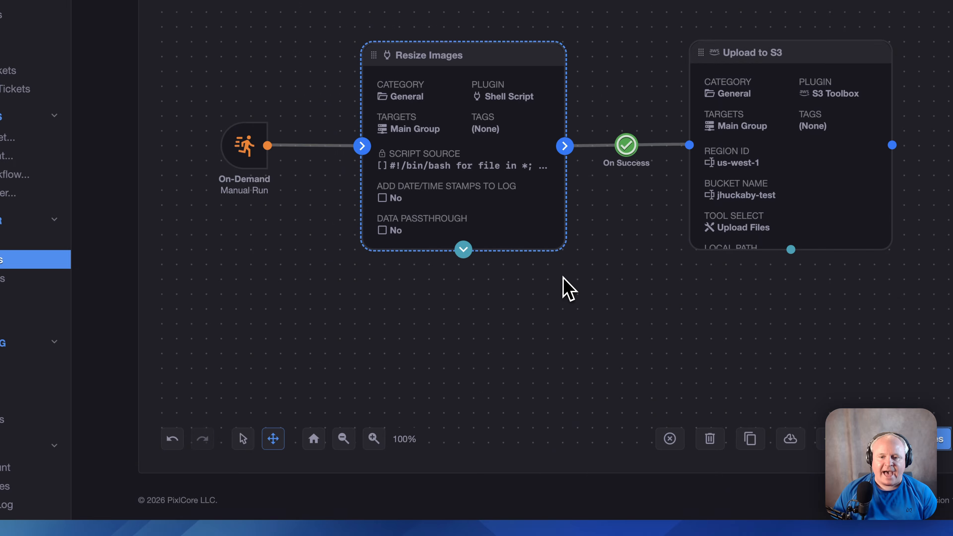
# Review the Upload to S3 node's plugin parameters, including region, bucket, upload tool and remote path, accept them and save the workflow
pyautogui.click(706, 97)
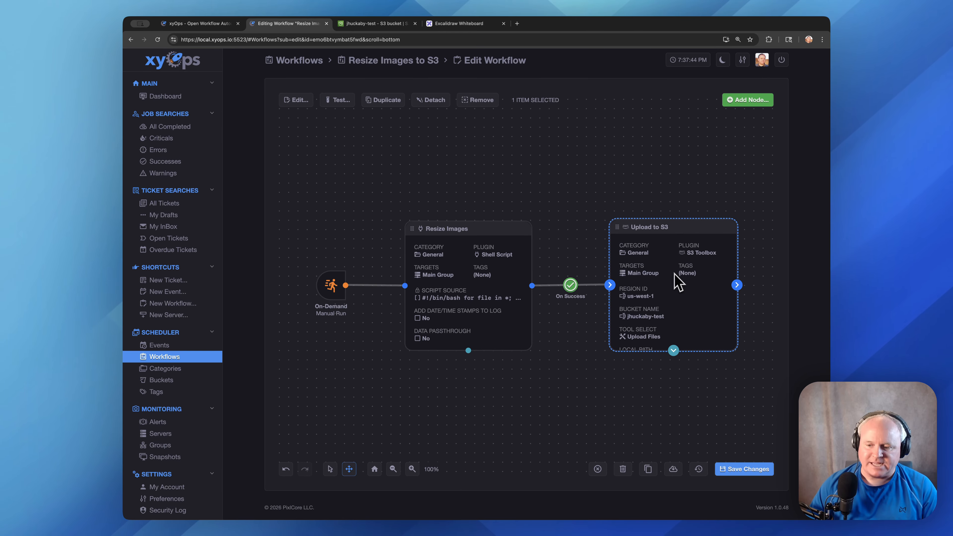
pyautogui.doubleClick(677, 281)
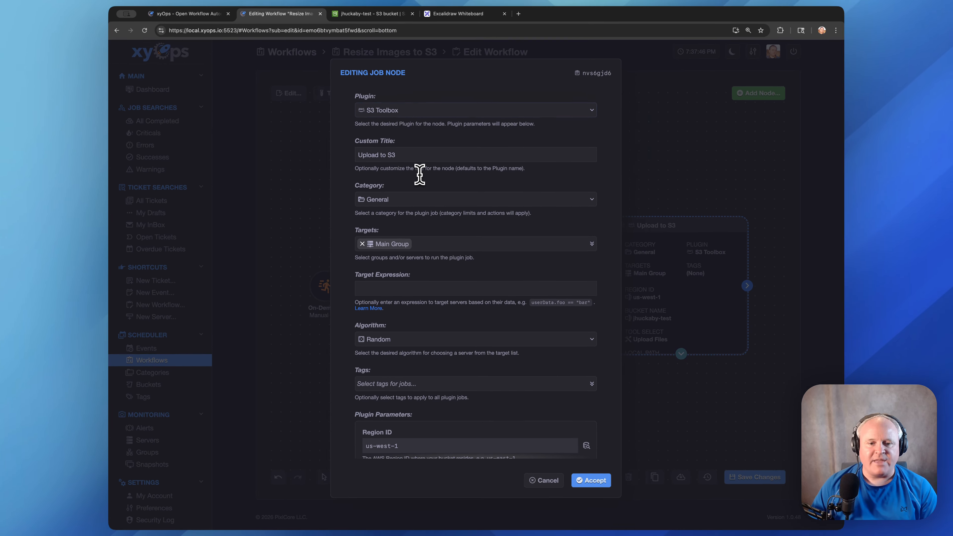
pyautogui.scroll(-5, 431, 210)
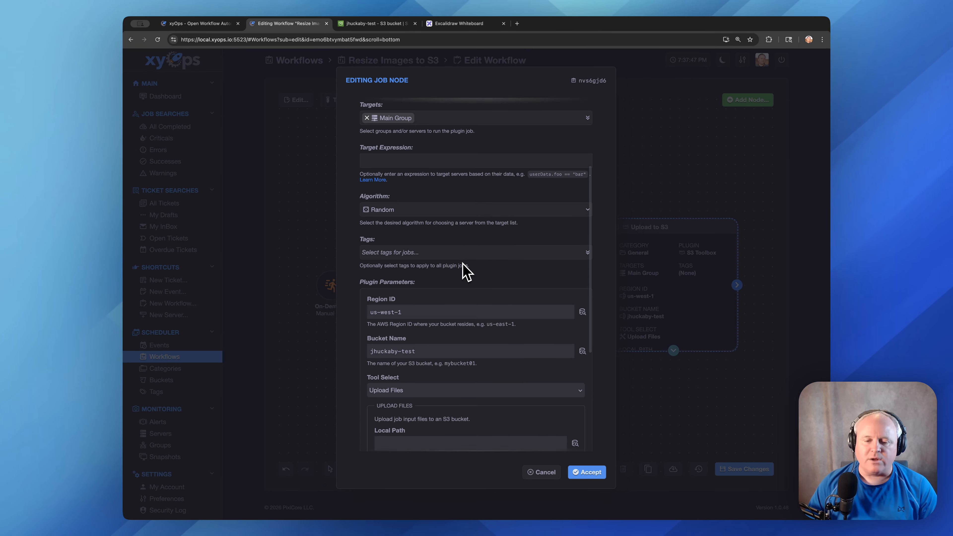
pyautogui.scroll(-2, 467, 272)
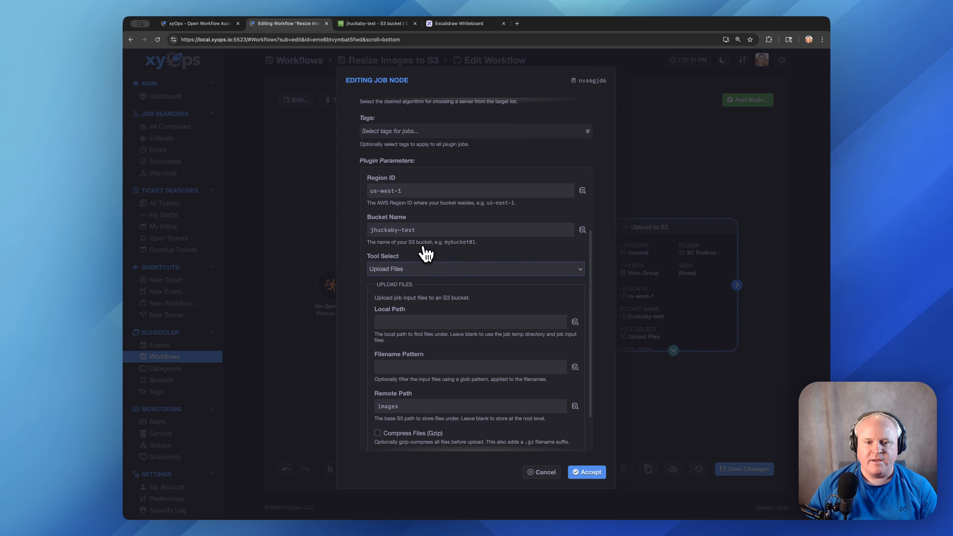
pyautogui.scroll(-1, 409, 282)
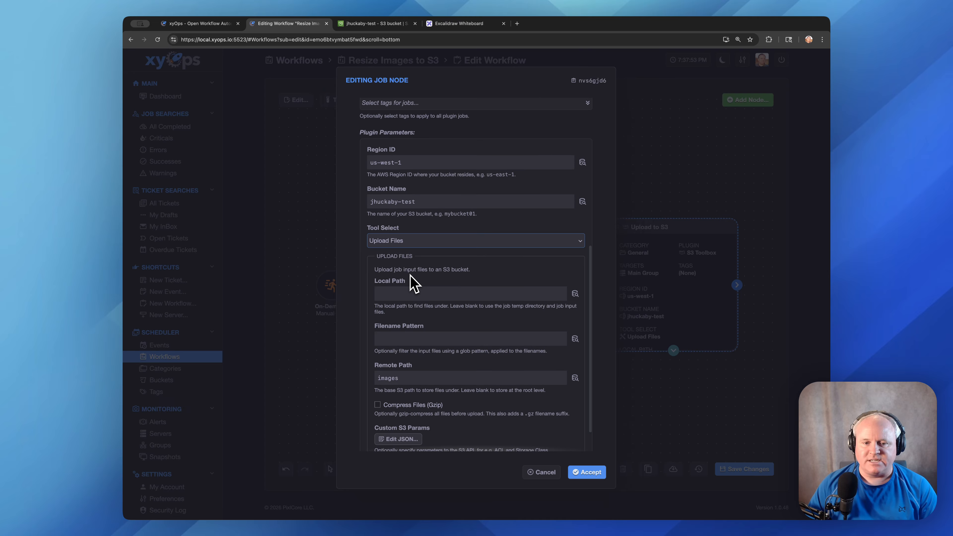
pyautogui.scroll(-1, 433, 271)
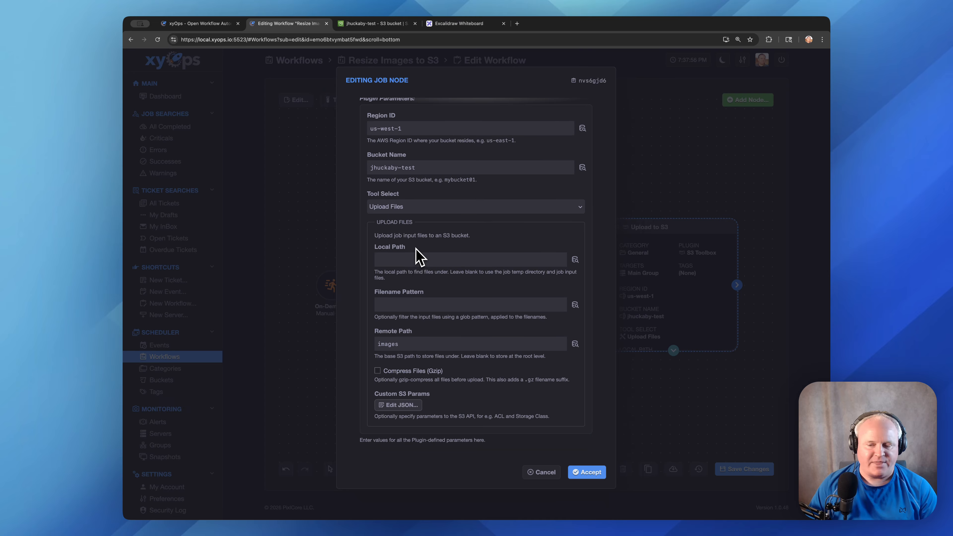
pyautogui.scroll(-1, 424, 249)
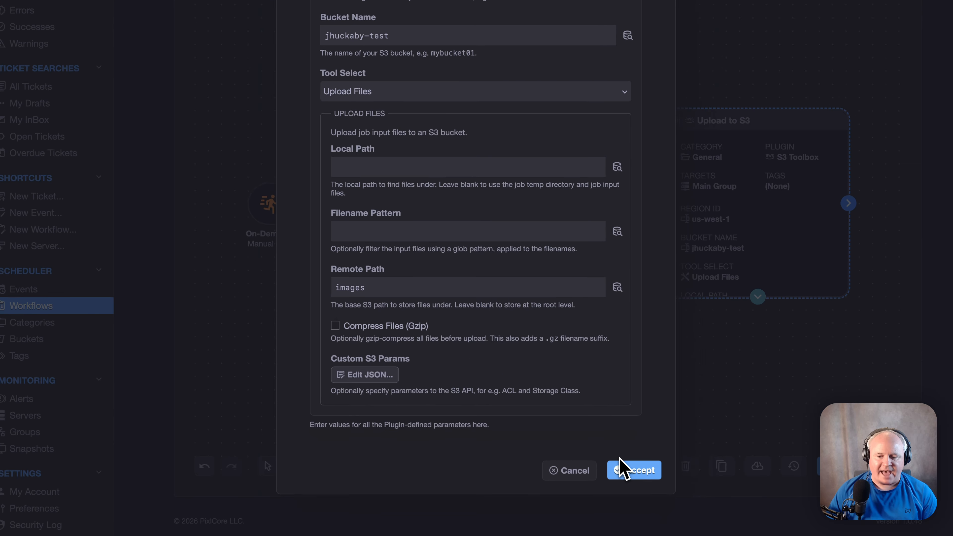
pyautogui.click(581, 472)
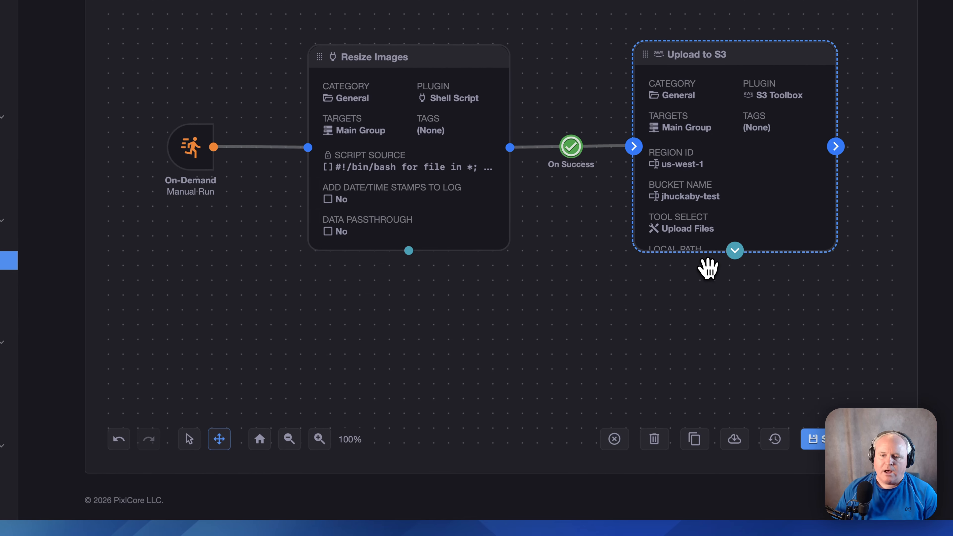
pyautogui.click(699, 311)
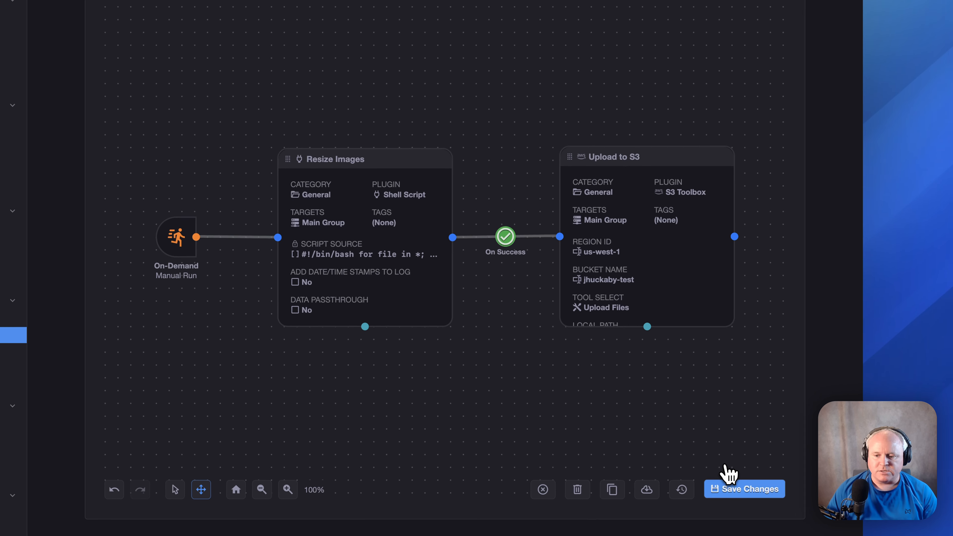
pyautogui.click(743, 468)
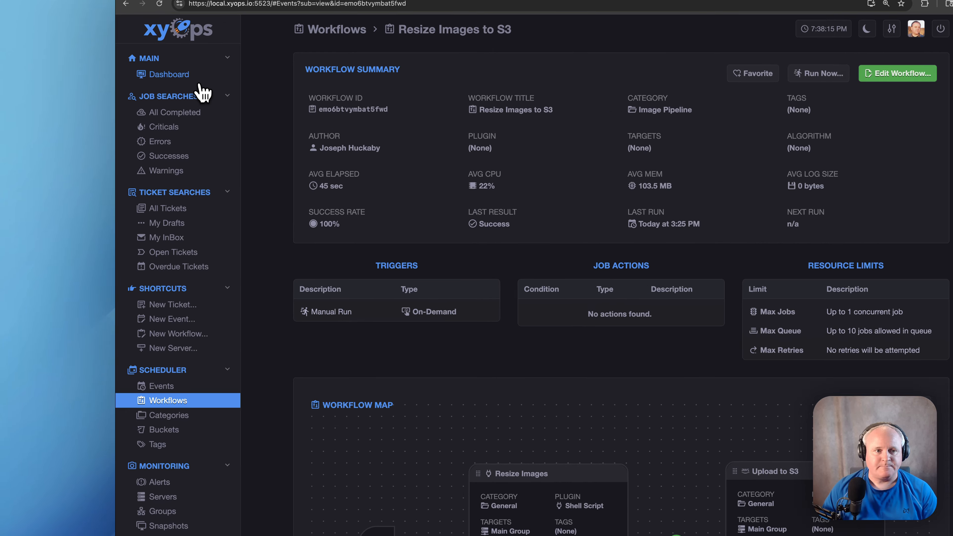
# Open the xyOps dashboard, refresh the S3 bucket's object list in the AWS console, and return to the dashboard
pyautogui.click(162, 94)
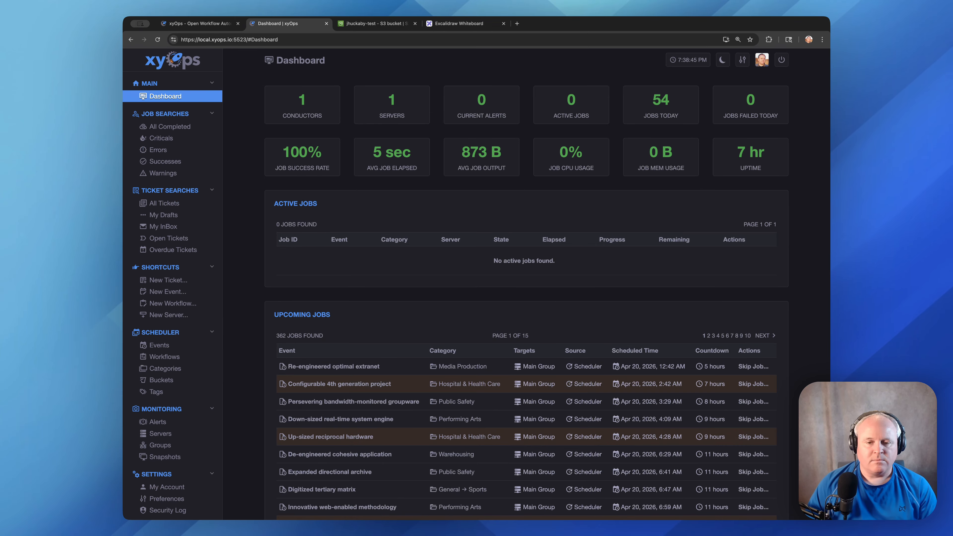
pyautogui.click(377, 24)
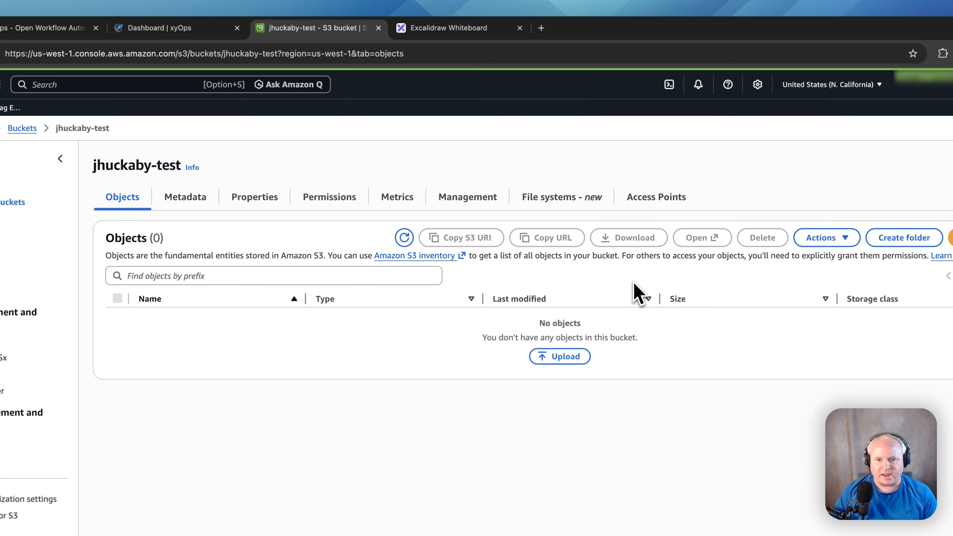
pyautogui.click(404, 238)
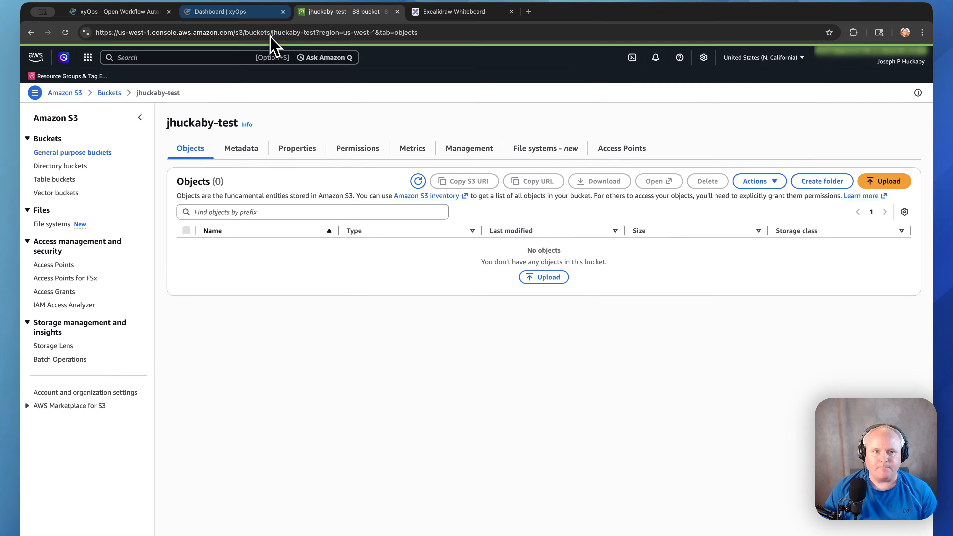
pyautogui.click(270, 16)
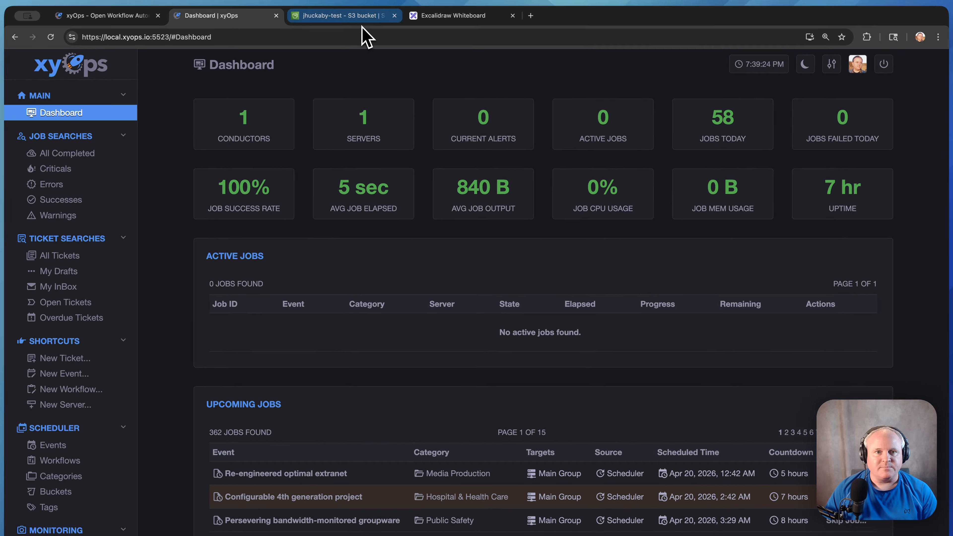
# Switch to the AWS S3 console, refresh the bucket's objects and open the images folder
pyautogui.click(360, 17)
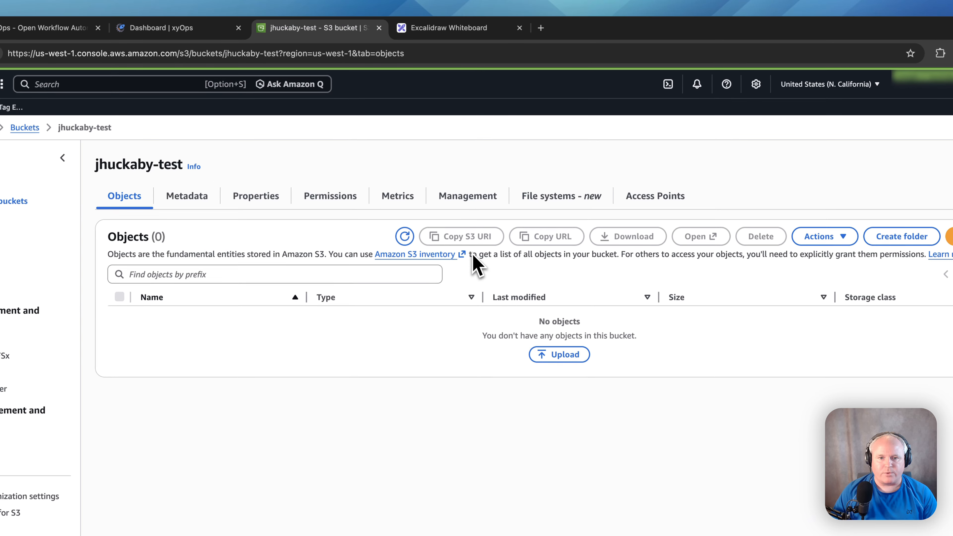
pyautogui.click(416, 191)
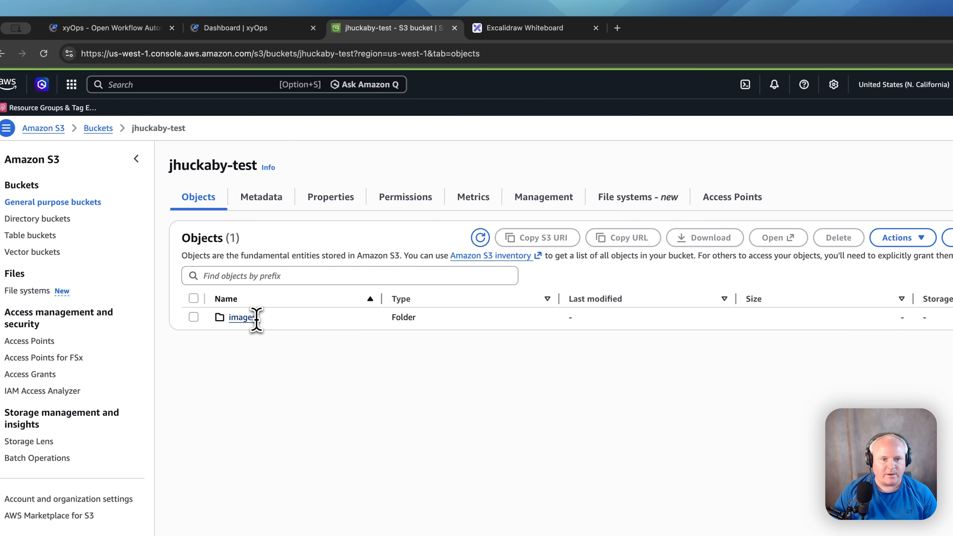
pyautogui.click(177, 317)
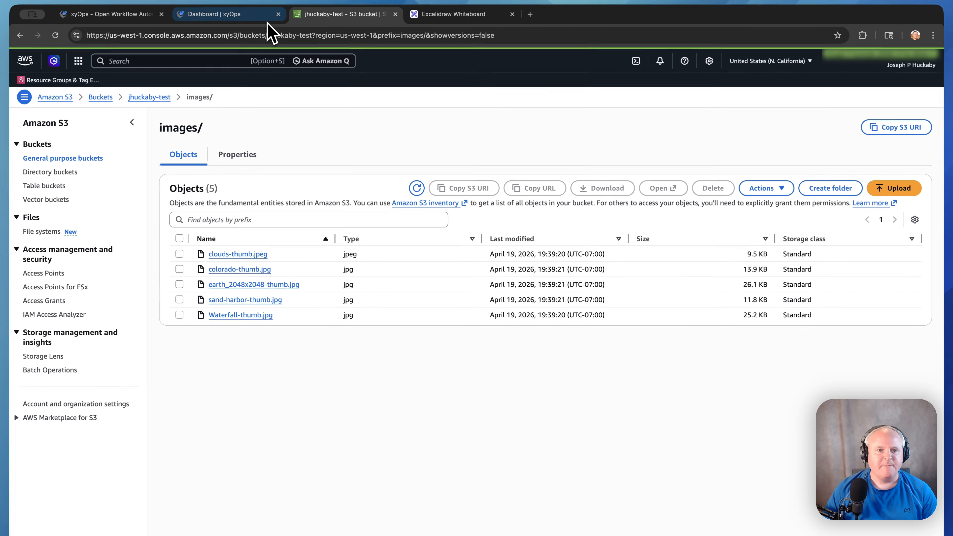
# Switch back to xyOps, list all completed jobs and examine the latest Resize Images to S3 workflow run
pyautogui.click(268, 22)
pyautogui.click(290, 191)
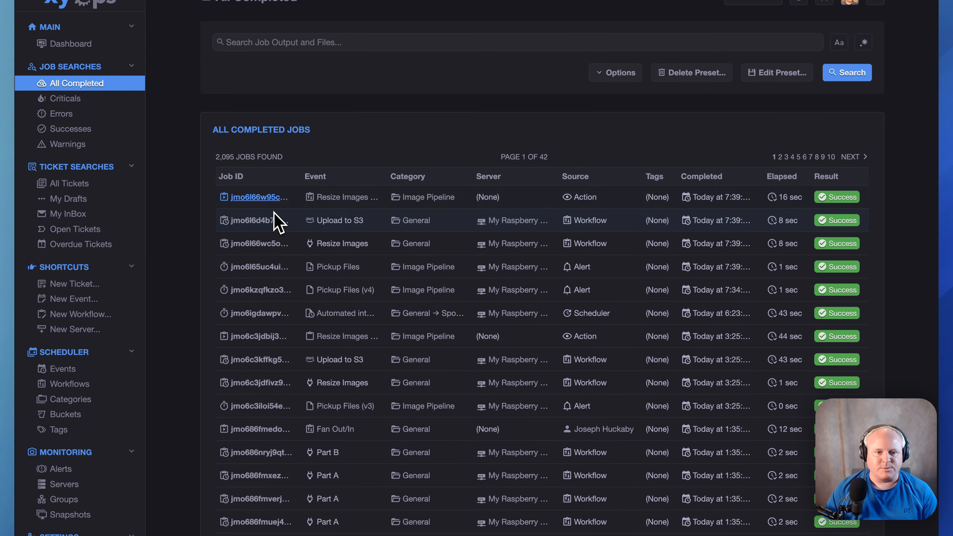
pyautogui.click(263, 196)
pyautogui.scroll(-10, 419, 196)
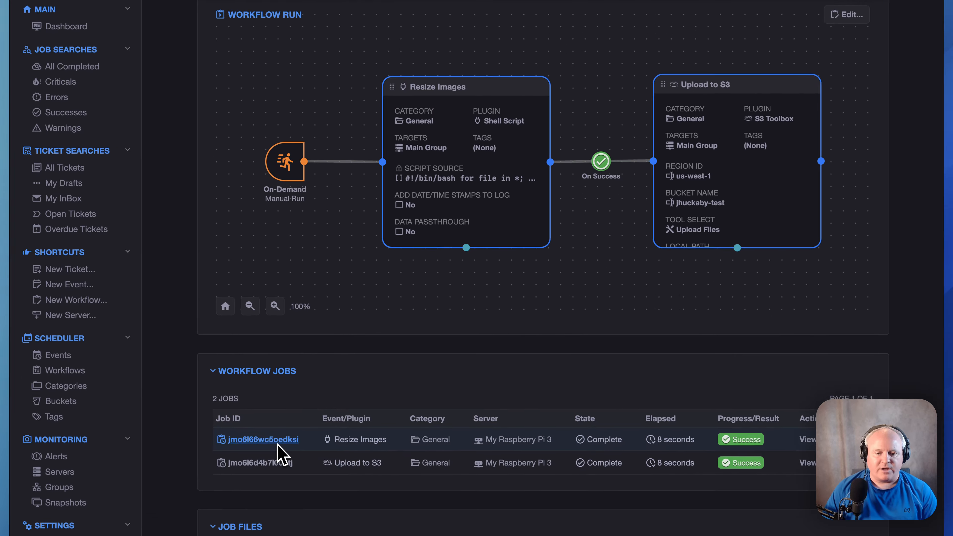
# Open the Resize Images sub-job from the workflow run and bring up its media previews
pyautogui.click(329, 409)
pyautogui.scroll(-10, 375, 285)
pyautogui.scroll(-5, 403, 284)
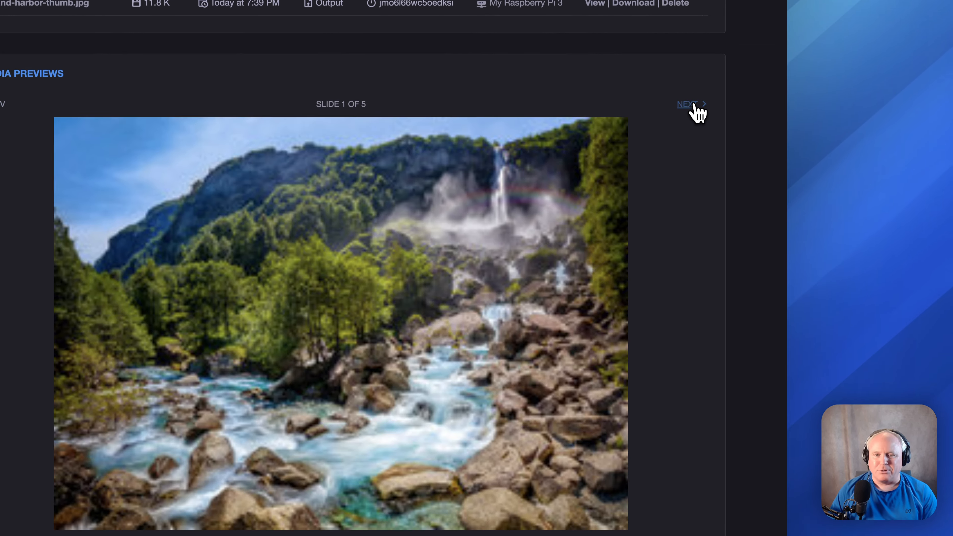
# Browse through the media previews of the Resize Images job's thumbnails and return to its job summary
pyautogui.click(764, 151)
pyautogui.click(764, 151)
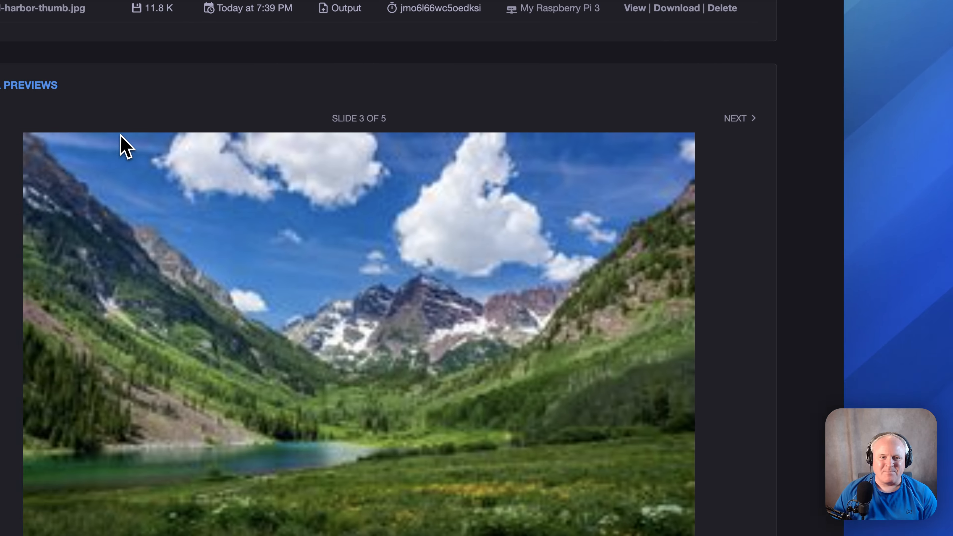
pyautogui.click(262, 127)
pyautogui.click(283, 128)
pyautogui.scroll(10, 411, 173)
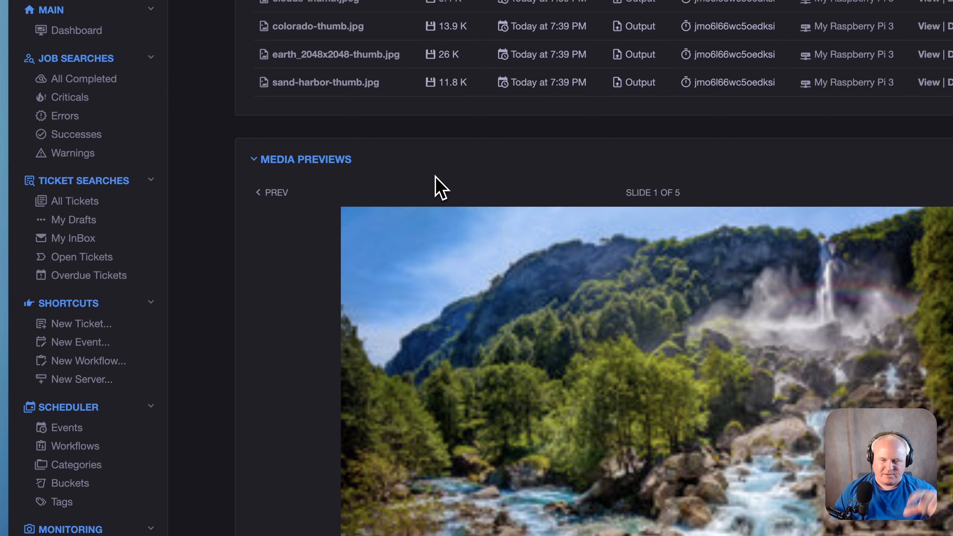
pyautogui.scroll(10, 451, 193)
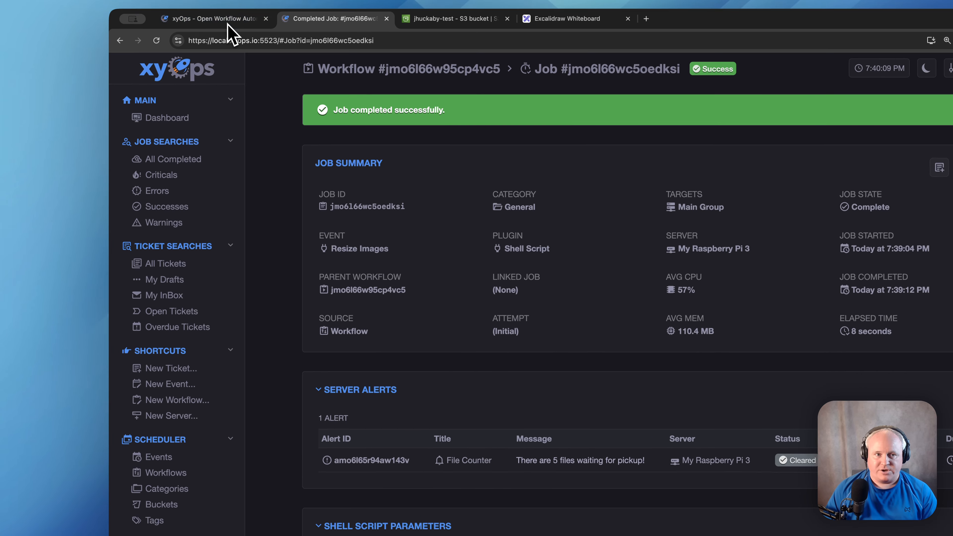
# Switch to the Excalidraw whiteboard and bring up the second diagram, which starts with the Schedule Trigger
pyautogui.click(198, 23)
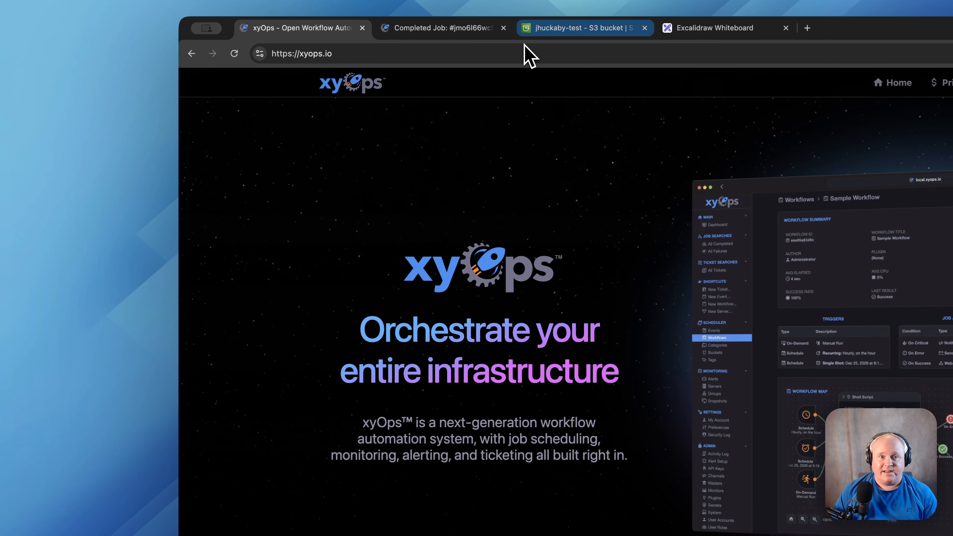
pyautogui.click(440, 28)
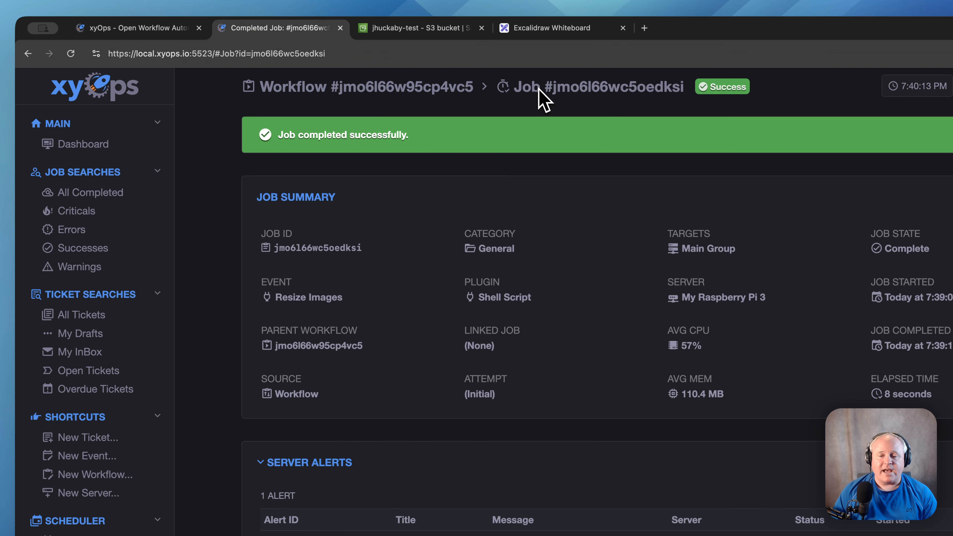
pyautogui.click(714, 53)
pyautogui.click(443, 34)
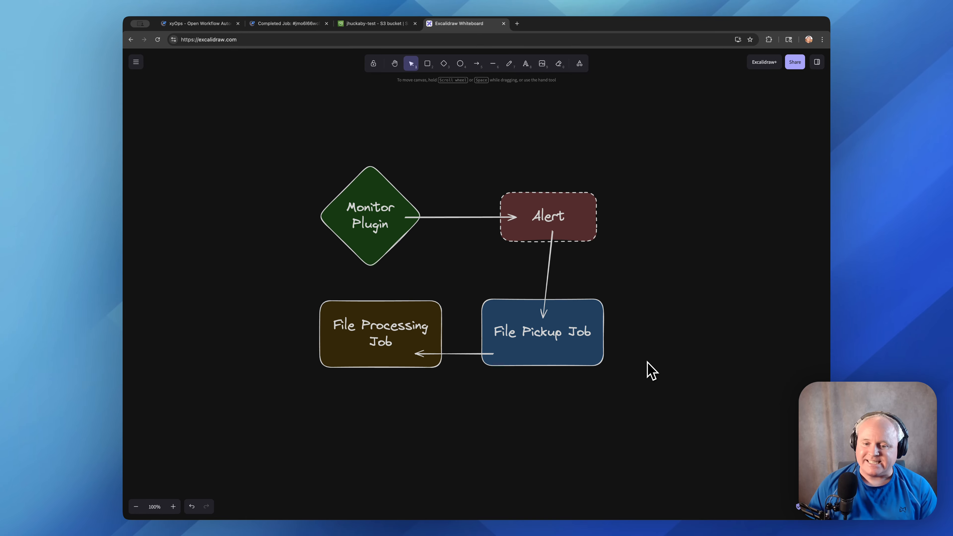
pyautogui.scroll(-15, 652, 370)
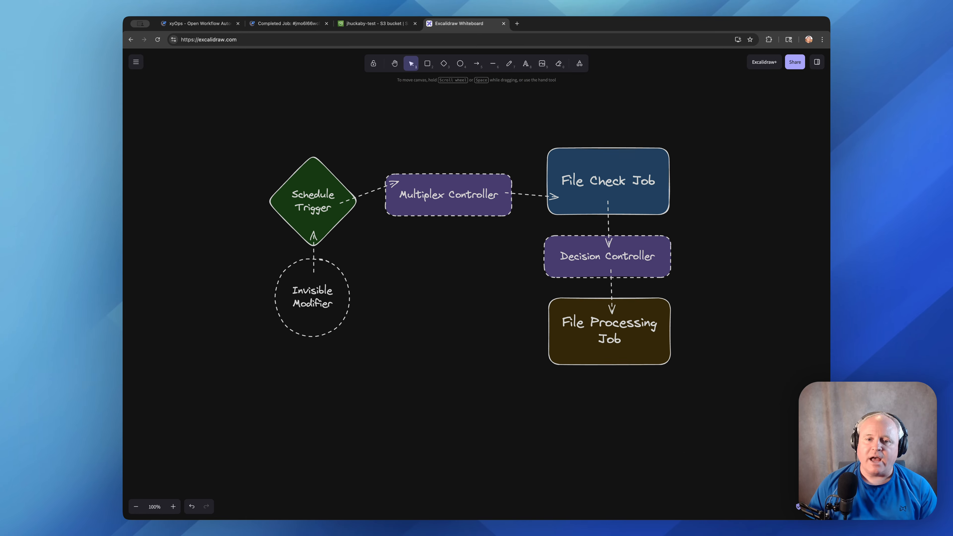
pyautogui.scroll(2, 686, 364)
pyautogui.scroll(2, 714, 361)
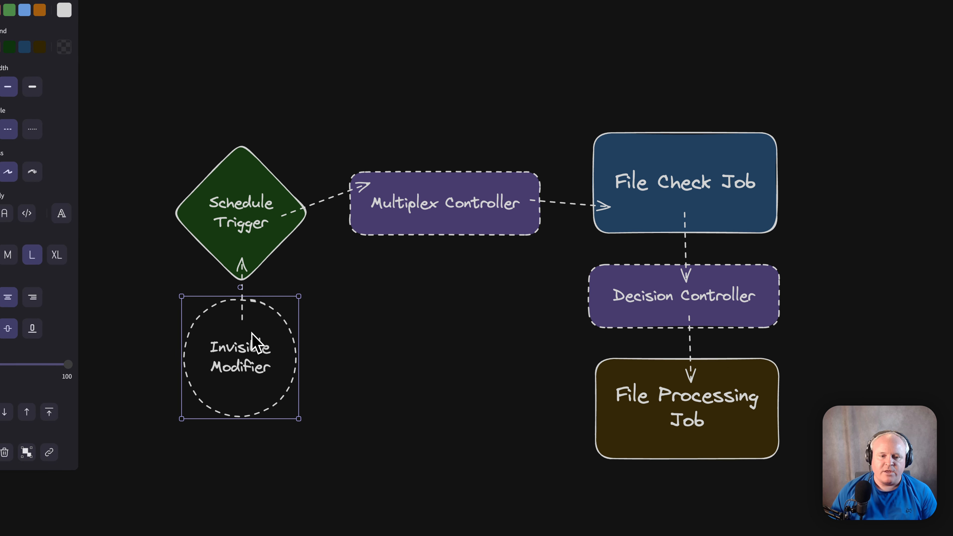
# Rename the diagram's "Invisible Modifier" circle to "Quiet Modifier"
pyautogui.click(377, 345)
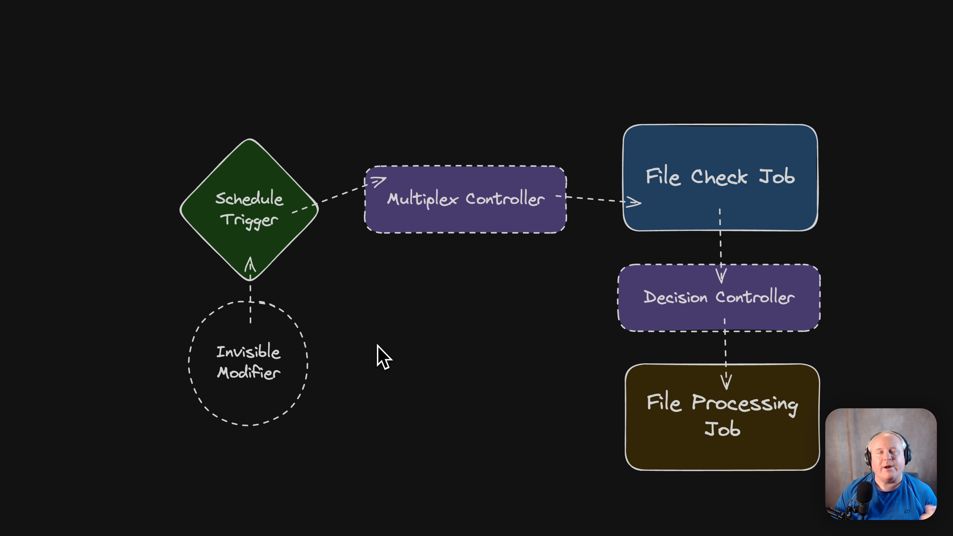
pyautogui.doubleClick(251, 362)
pyautogui.doubleClick(248, 355)
pyautogui.write('Quiet')
pyautogui.click(464, 389)
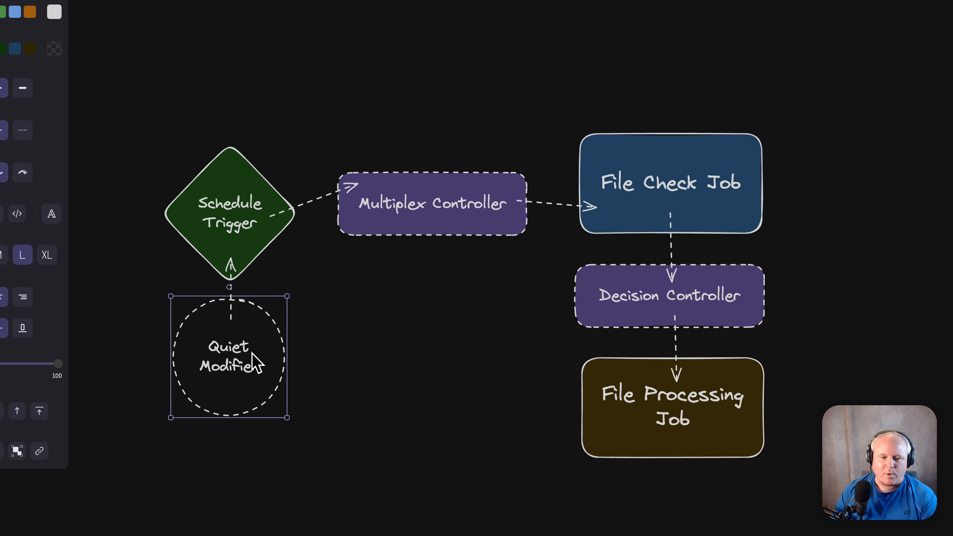
pyautogui.click(357, 323)
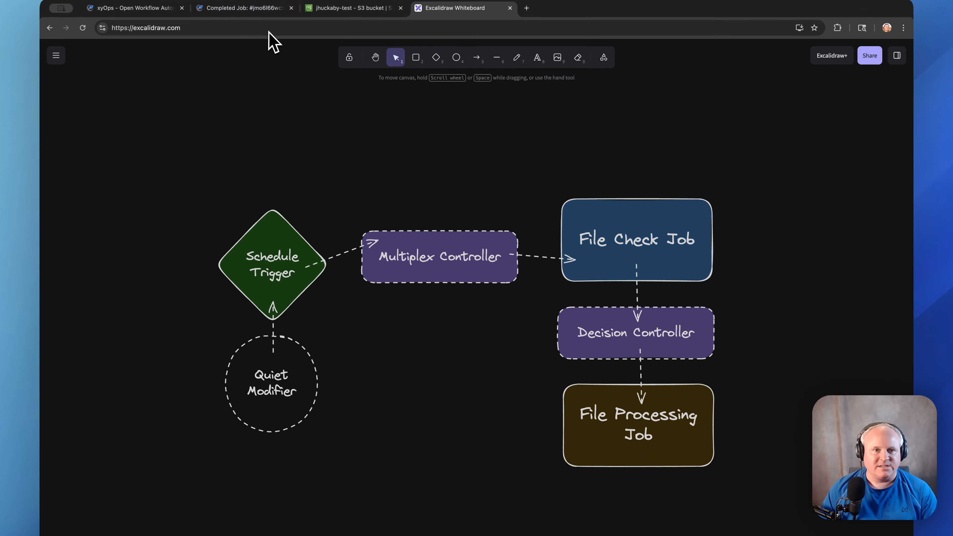
# Switch to xyOps, view the Quiet File Processor workflow and open it in the workflow editor
pyautogui.click(272, 24)
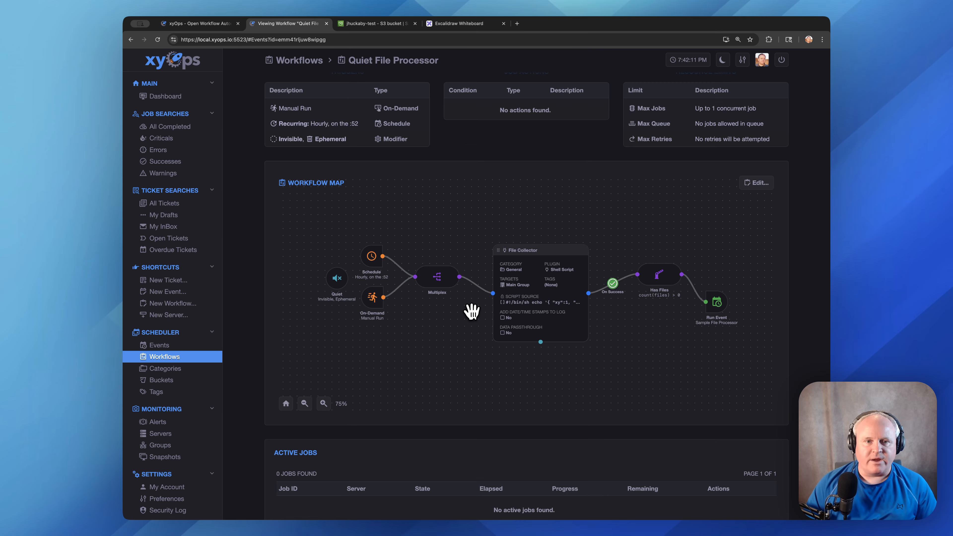
pyautogui.scroll(-1, 471, 309)
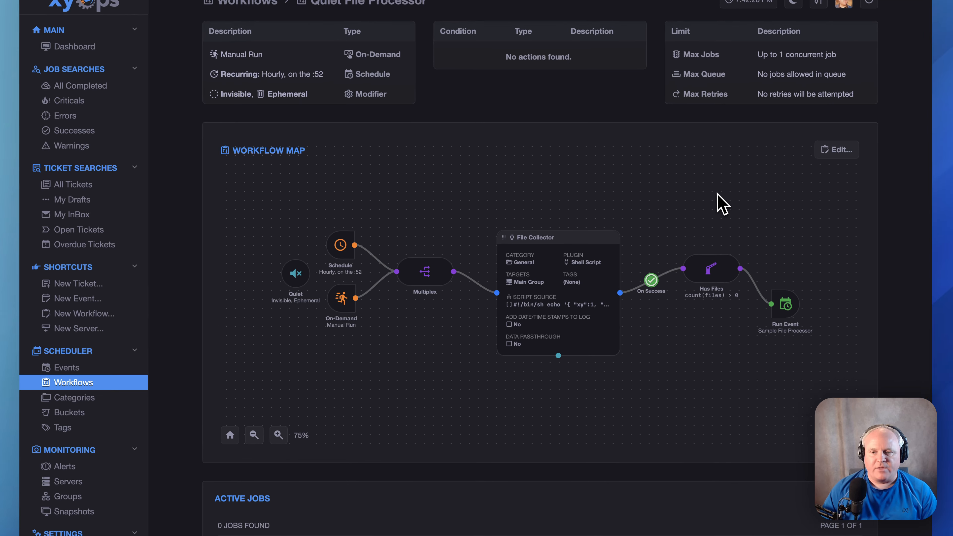
pyautogui.click(756, 177)
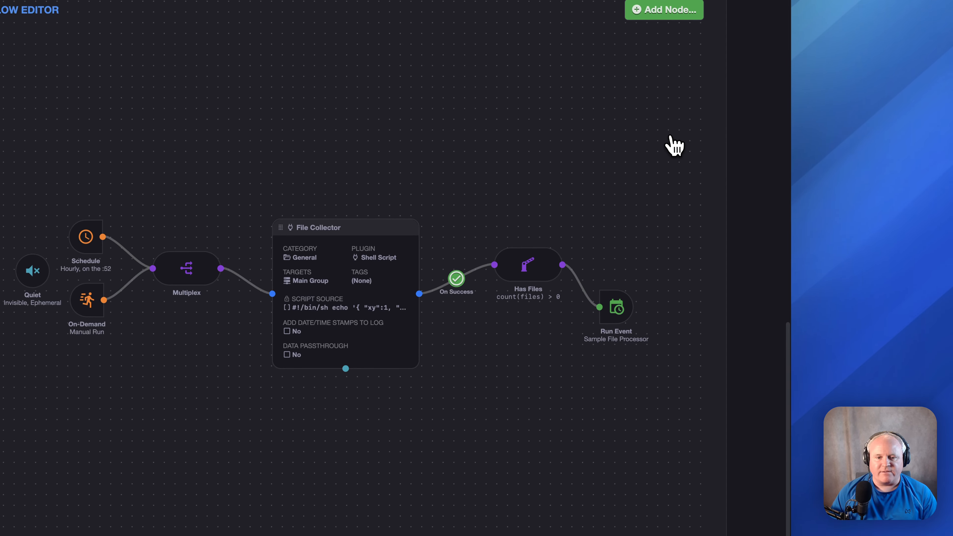
pyautogui.click(374, 439)
pyautogui.moveTo(332, 261); pyautogui.dragTo(458, 262)
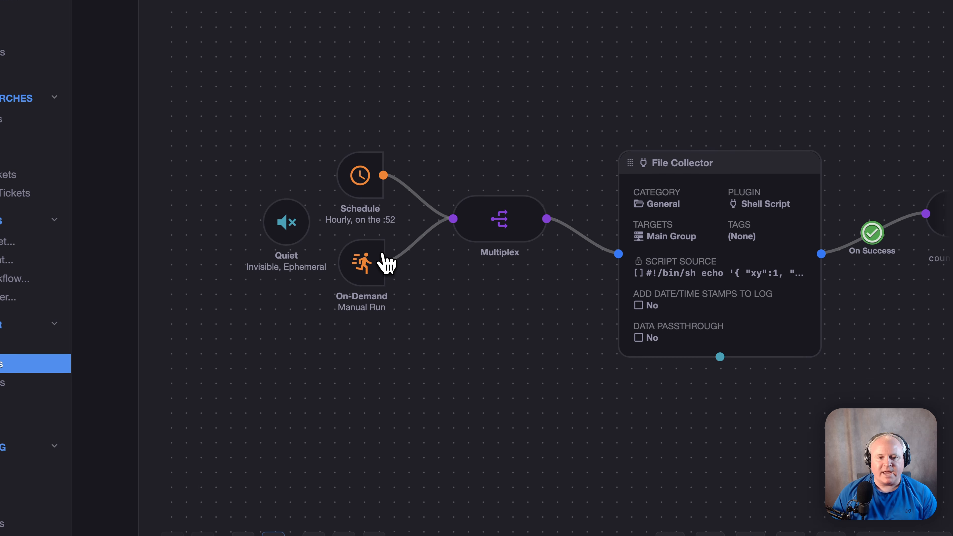
# Review the Quiet trigger's Invisible Jobs and Ephemeral Jobs options and accept them as they are
pyautogui.click(371, 80)
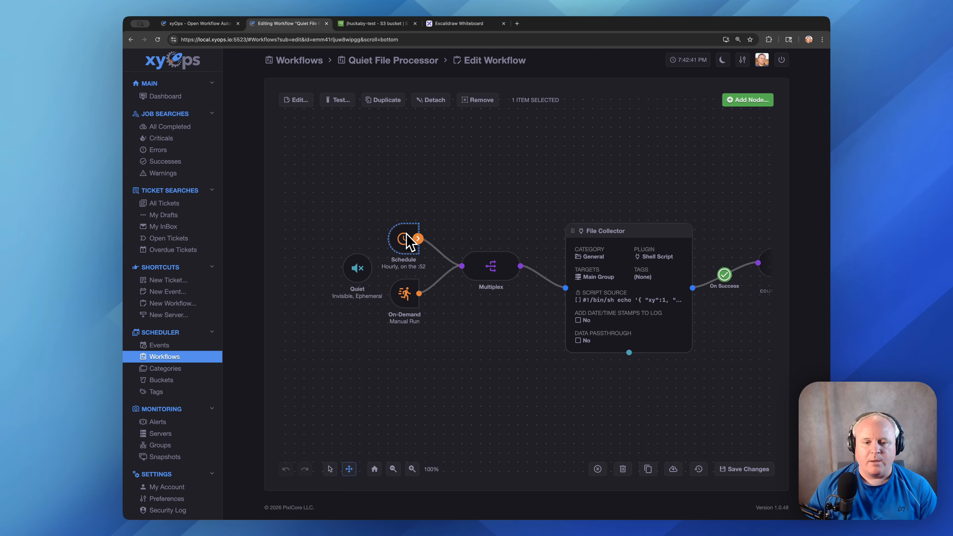
pyautogui.click(355, 271)
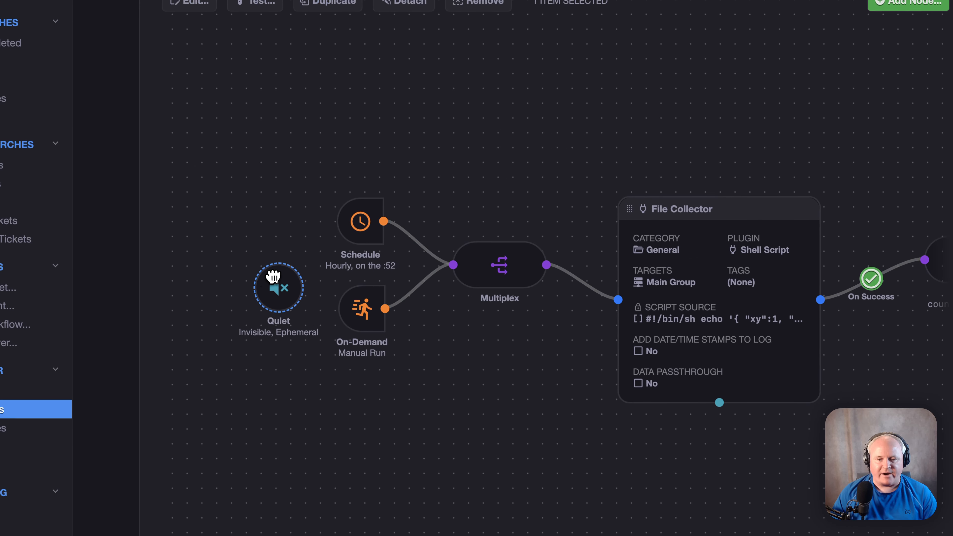
pyautogui.moveTo(273, 277); pyautogui.dragTo(284, 263)
pyautogui.doubleClick(283, 265)
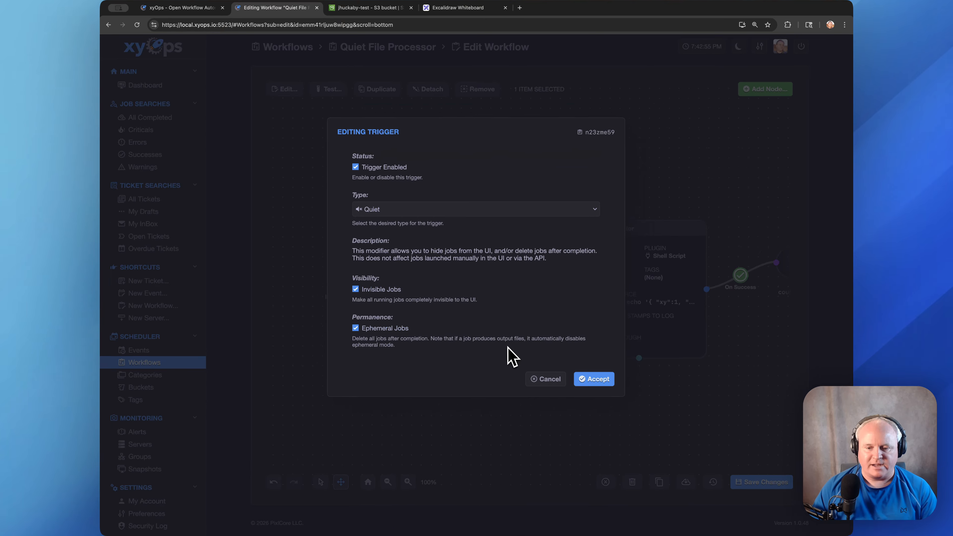
pyautogui.click(587, 372)
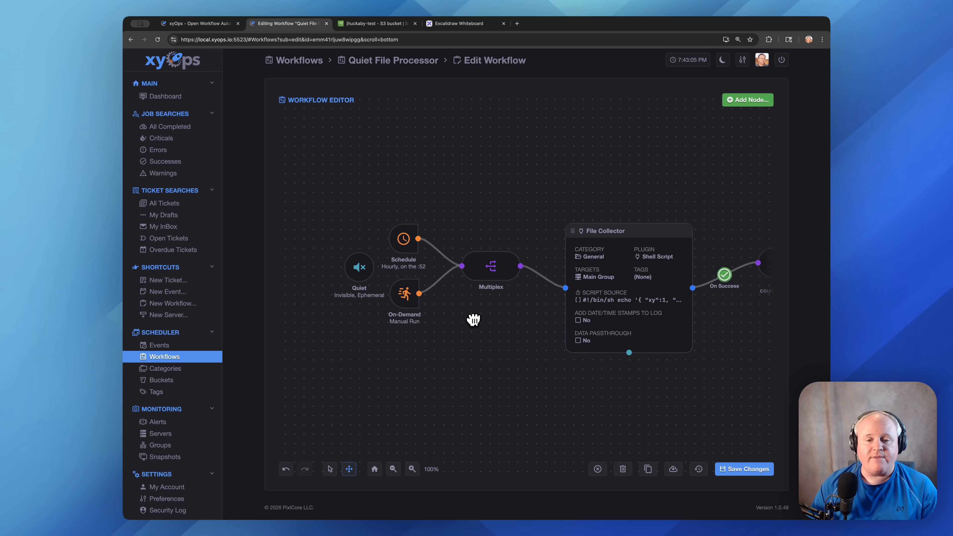
# Examine how the Quiet, On-Demand and Schedule triggers relate and feed into the Multiplex controller
pyautogui.click(405, 302)
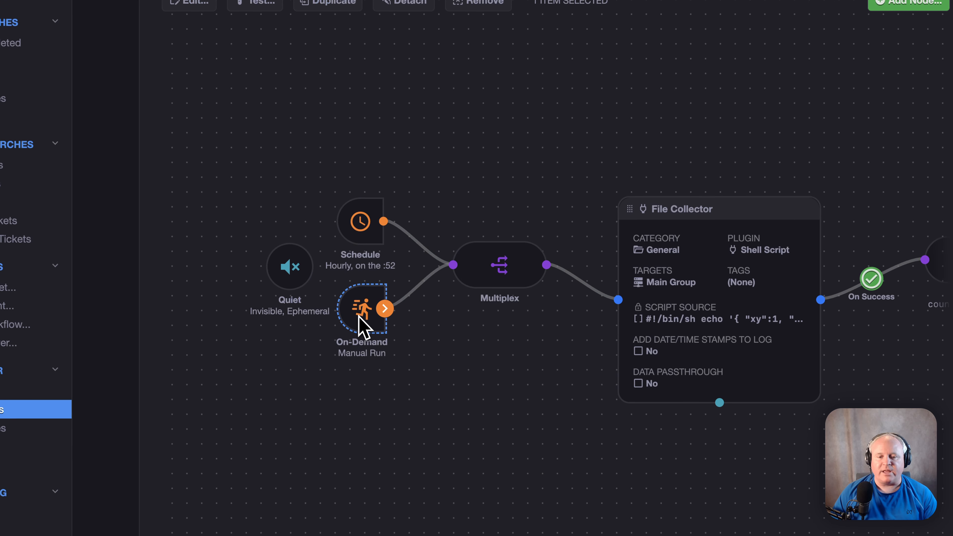
pyautogui.click(291, 286)
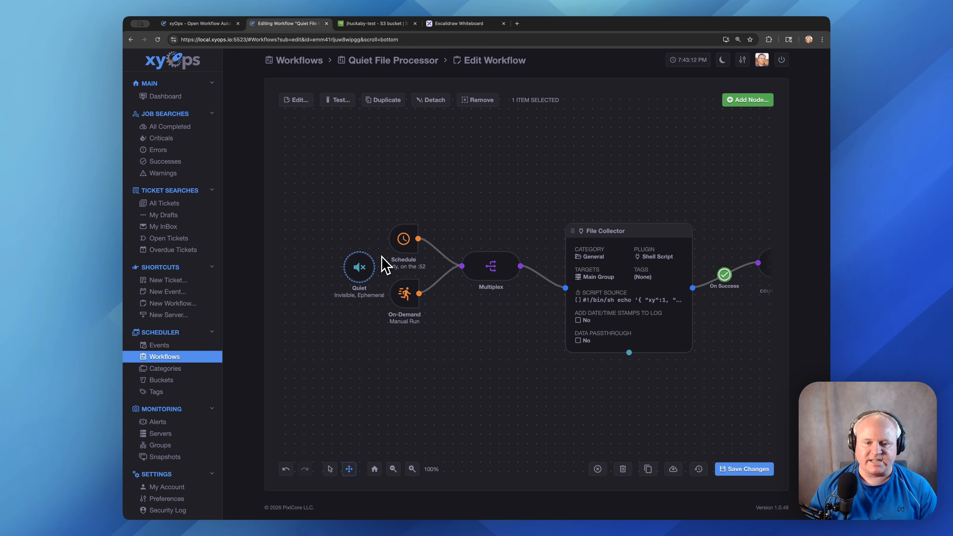
pyautogui.click(405, 293)
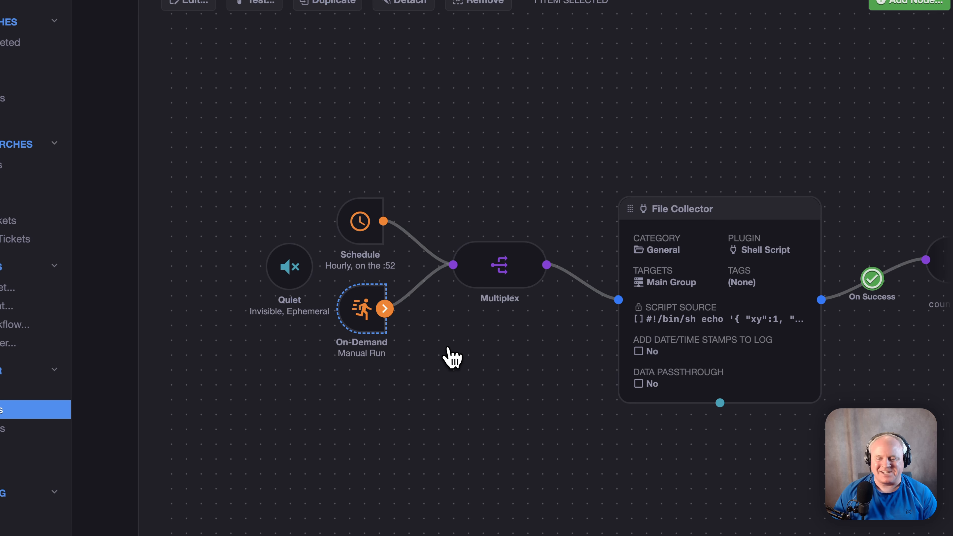
pyautogui.click(449, 351)
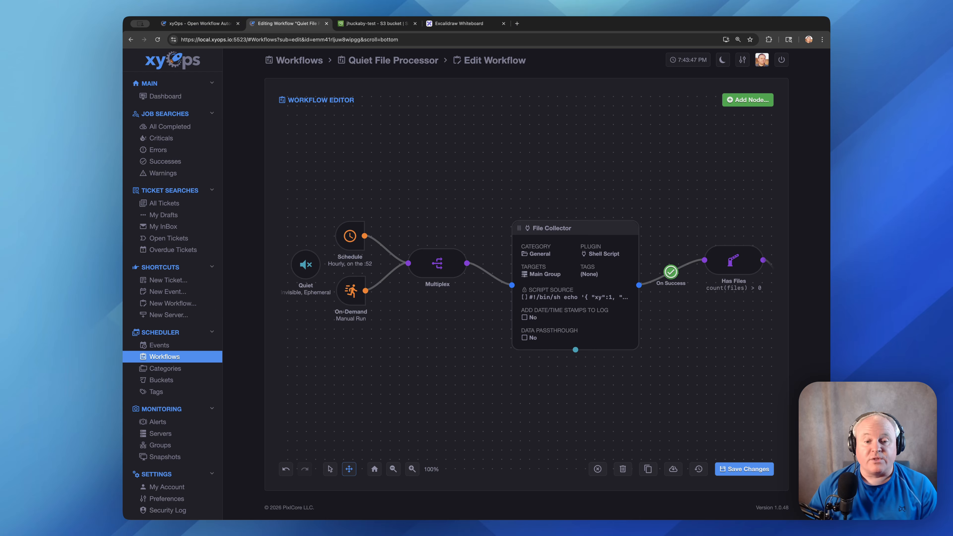
pyautogui.click(349, 240)
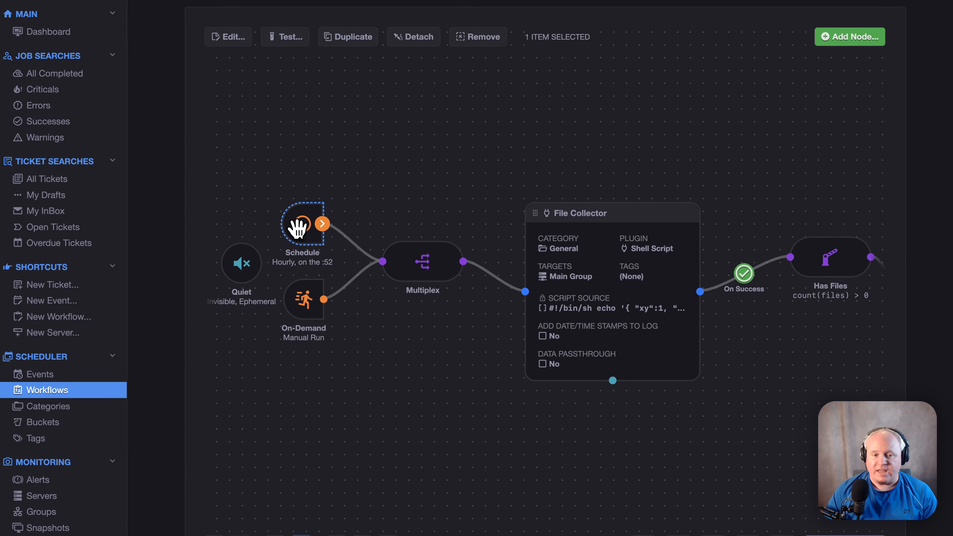
pyautogui.click(350, 290)
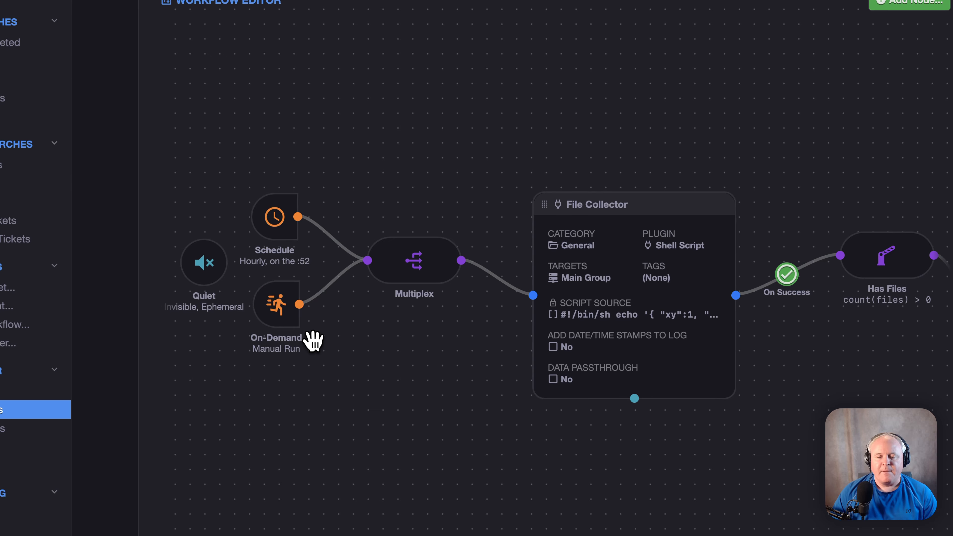
pyautogui.click(417, 267)
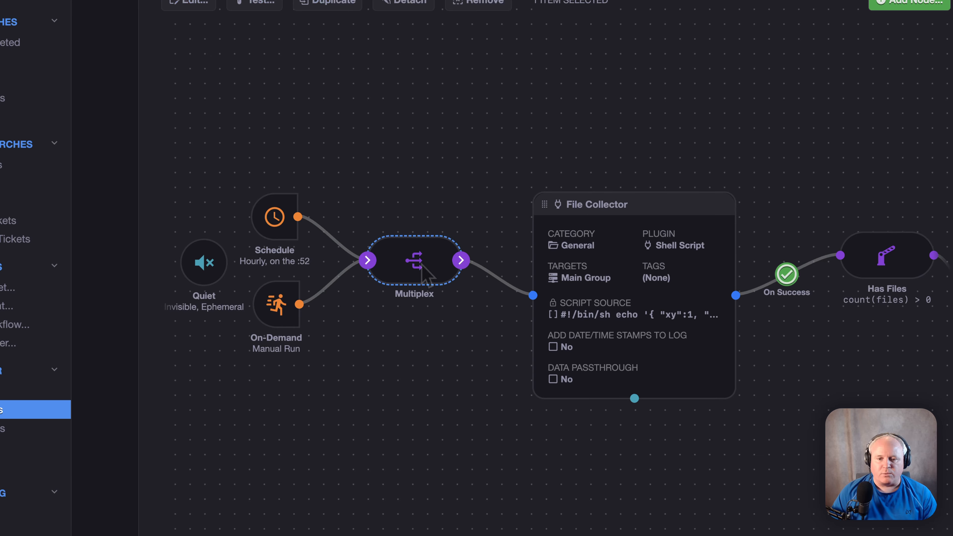
# Nudge the File Collector node, review its job settings and target group, and close the settings without changes
pyautogui.moveTo(599, 247); pyautogui.dragTo(580, 229)
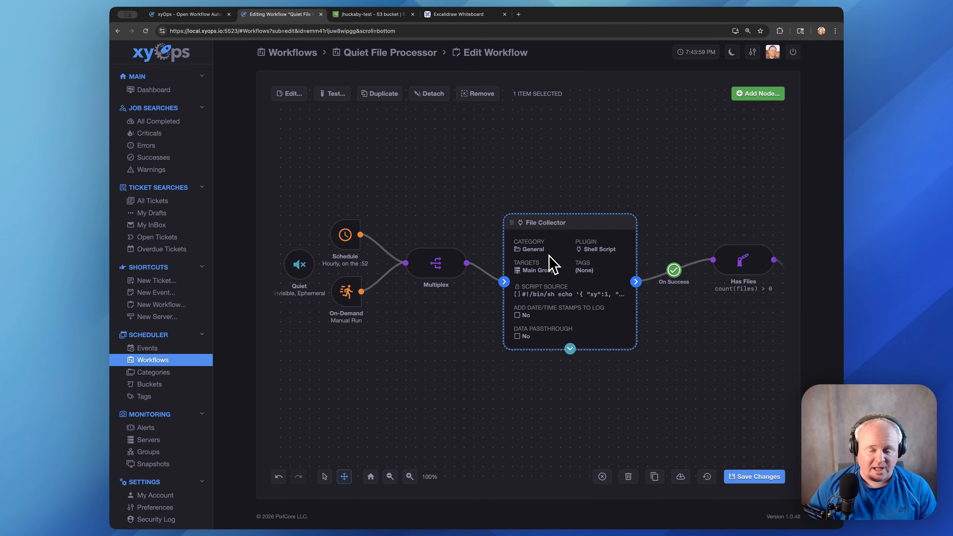
pyautogui.click(464, 262)
pyautogui.click(587, 270)
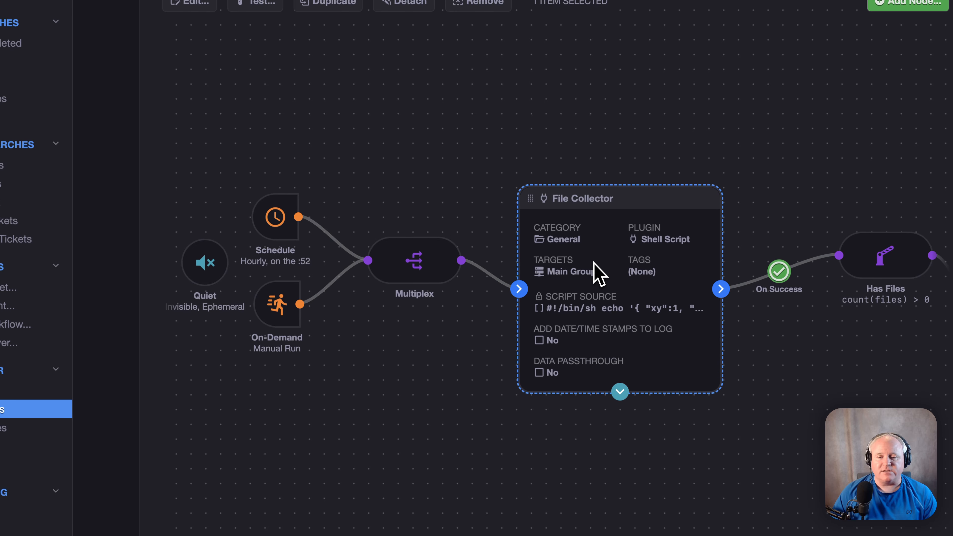
pyautogui.doubleClick(581, 274)
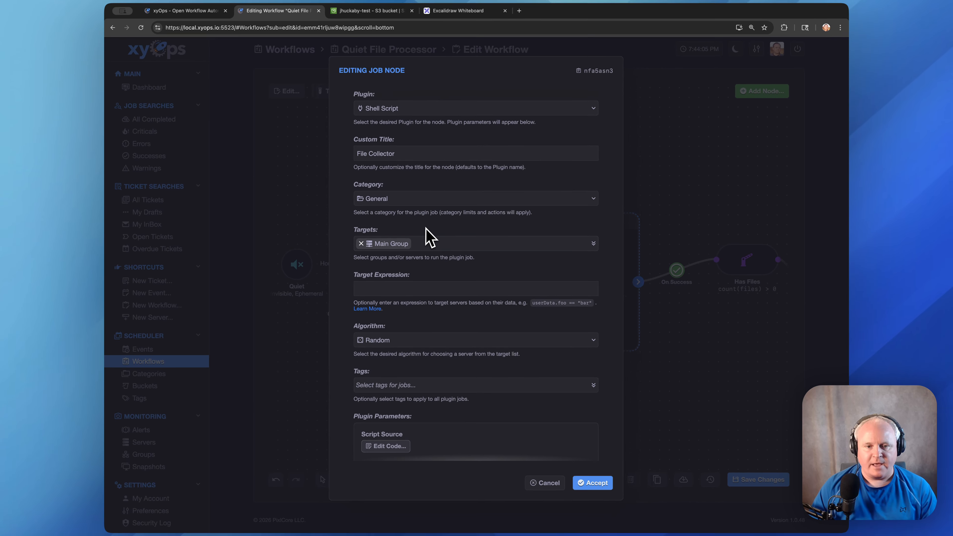
pyautogui.click(425, 244)
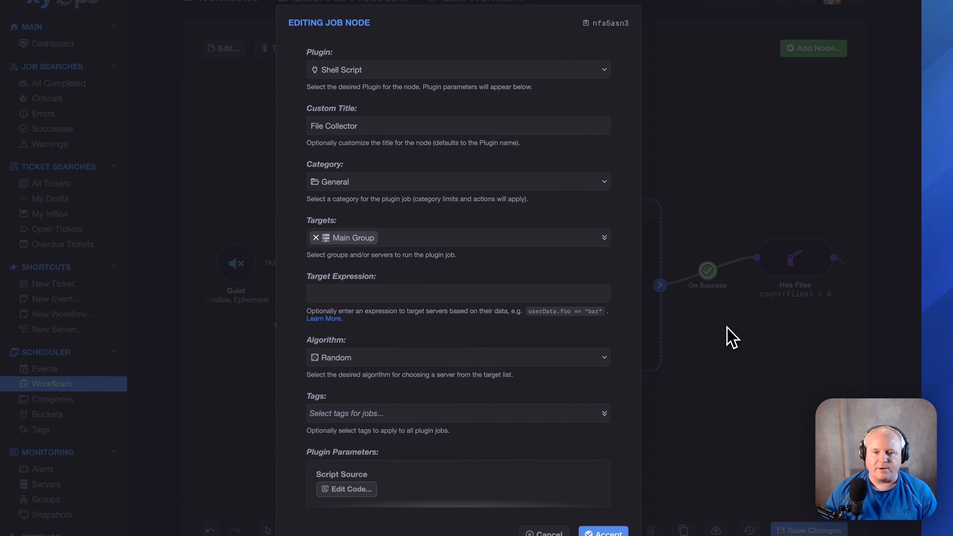
pyautogui.click(678, 313)
# Nudge the File Collector node slightly and open its shell script source from the job settings
pyautogui.click(445, 269)
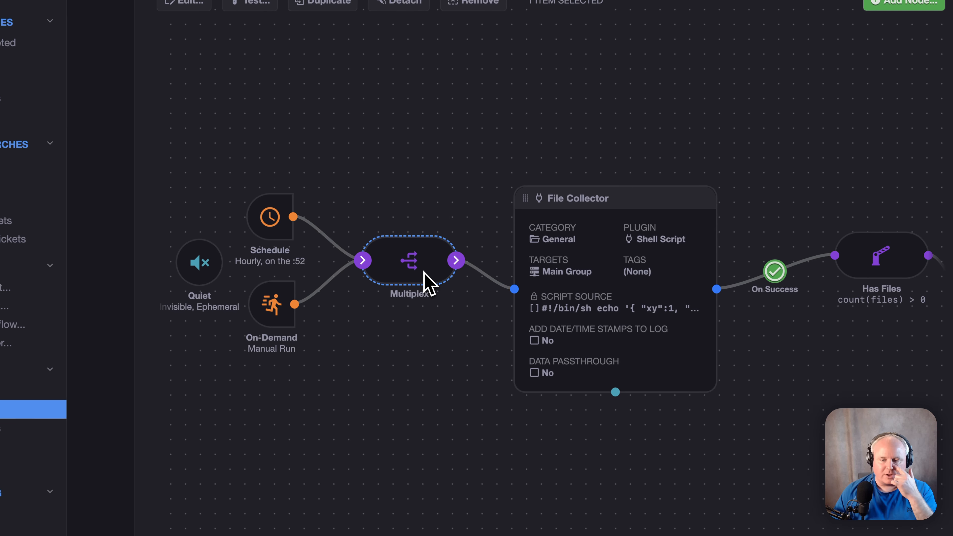
pyautogui.click(573, 282)
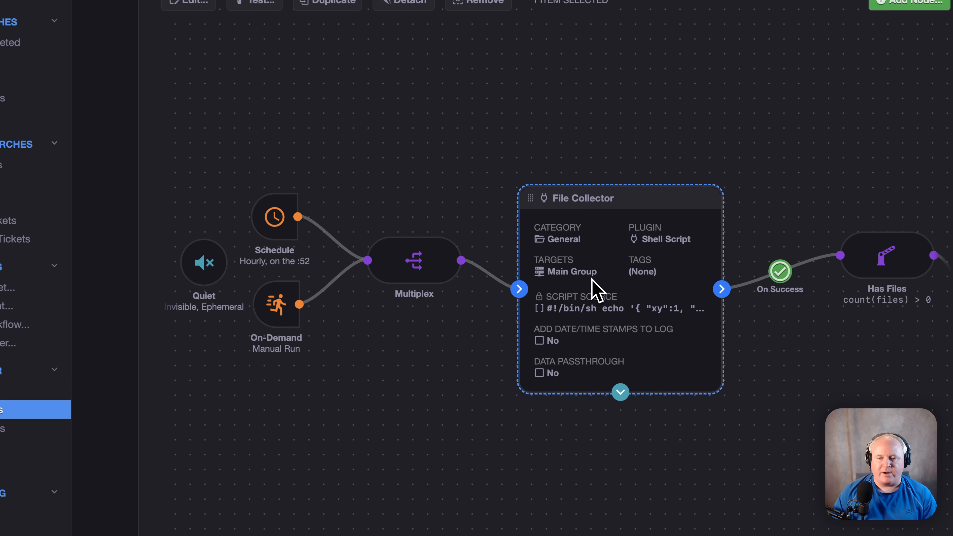
pyautogui.moveTo(589, 274)
pyautogui.mouseDown()
pyautogui.moveTo(574, 267)
pyautogui.moveTo(587, 273)
pyautogui.mouseUp()
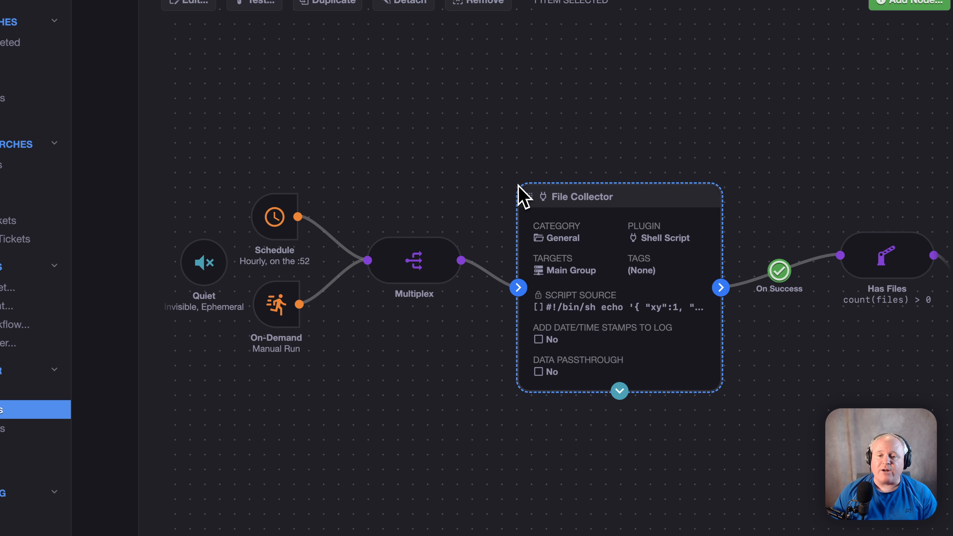
pyautogui.doubleClick(582, 267)
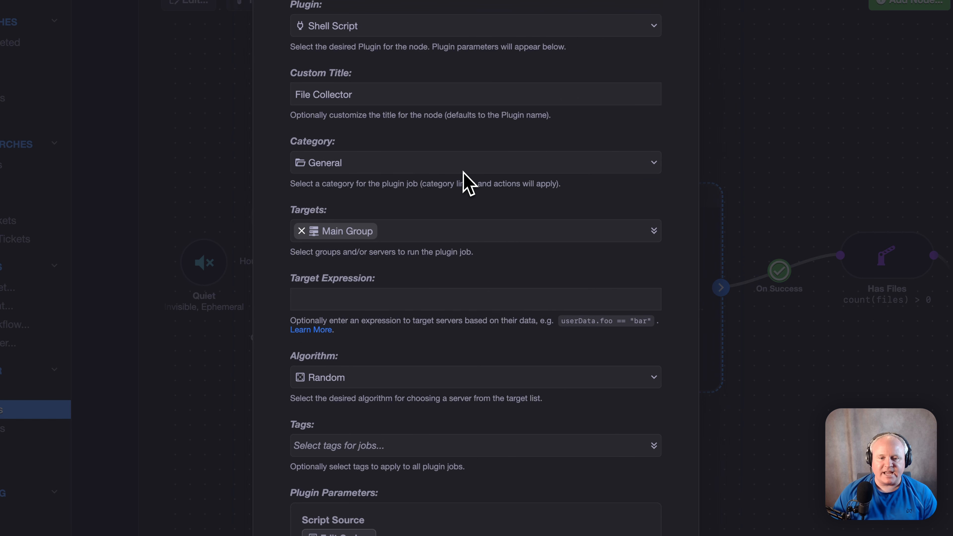
pyautogui.scroll(-2, 387, 276)
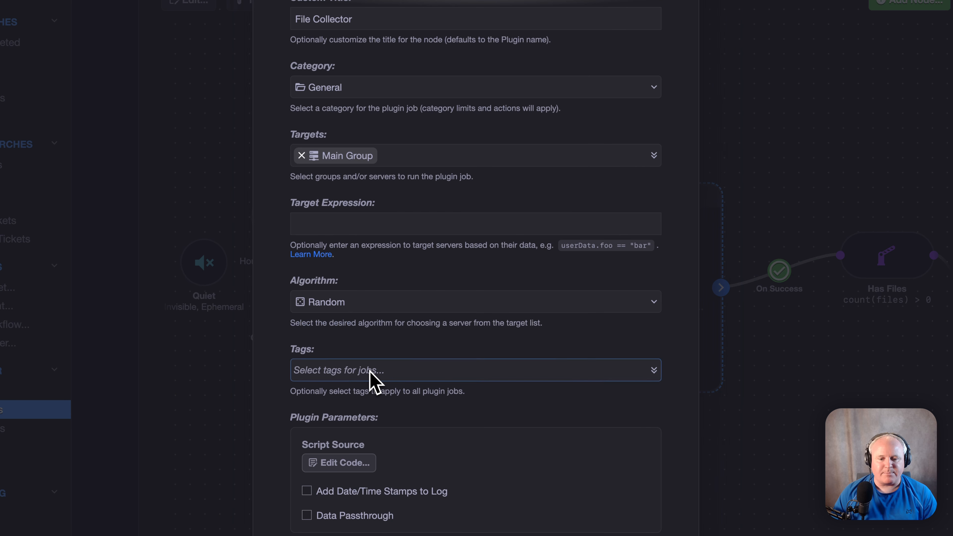
pyautogui.scroll(-1, 369, 394)
pyautogui.click(366, 445)
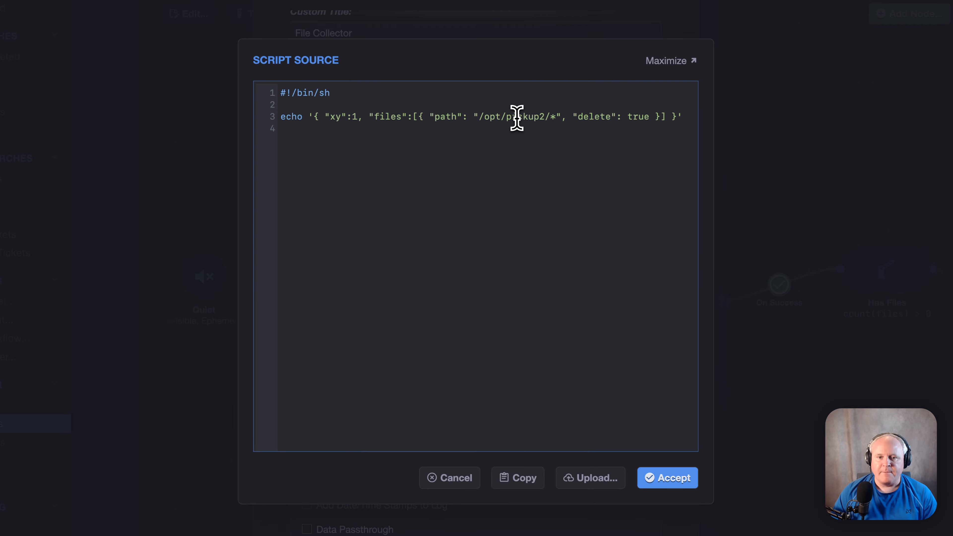
# Examine the pickup path and delete option in the File Collector script, and accept the script and job settings as they are
pyautogui.moveTo(478, 117); pyautogui.dragTo(549, 117)
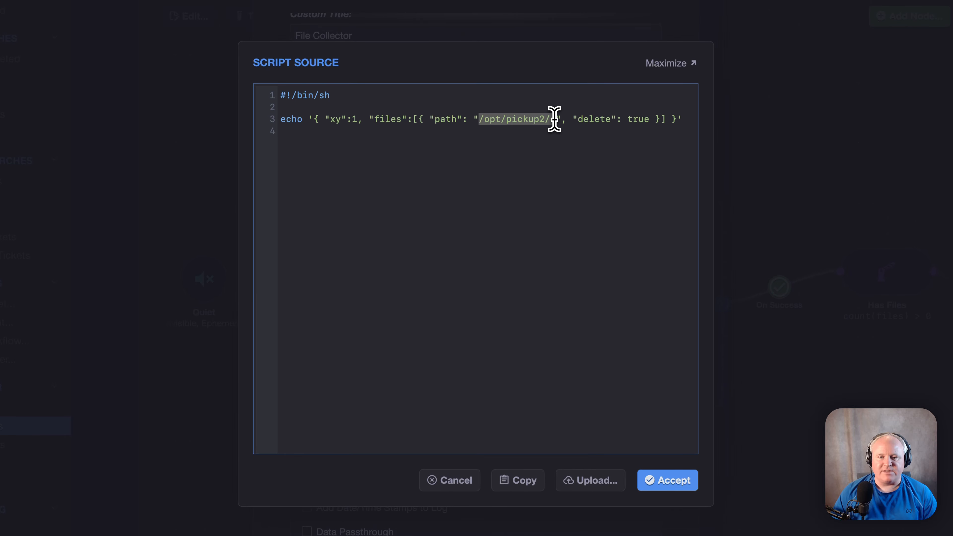
pyautogui.click(553, 119)
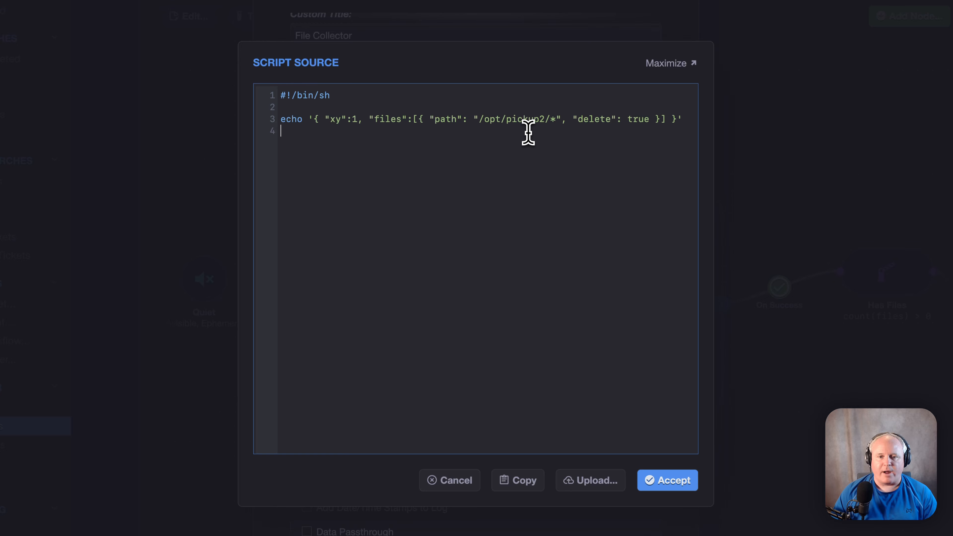
pyautogui.moveTo(565, 117); pyautogui.dragTo(633, 121)
pyautogui.click(647, 128)
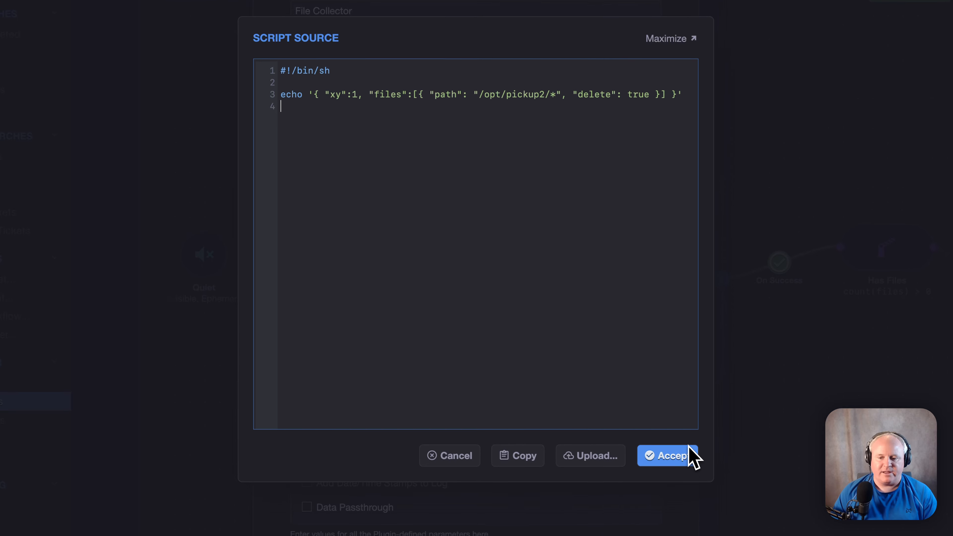
pyautogui.click(690, 448)
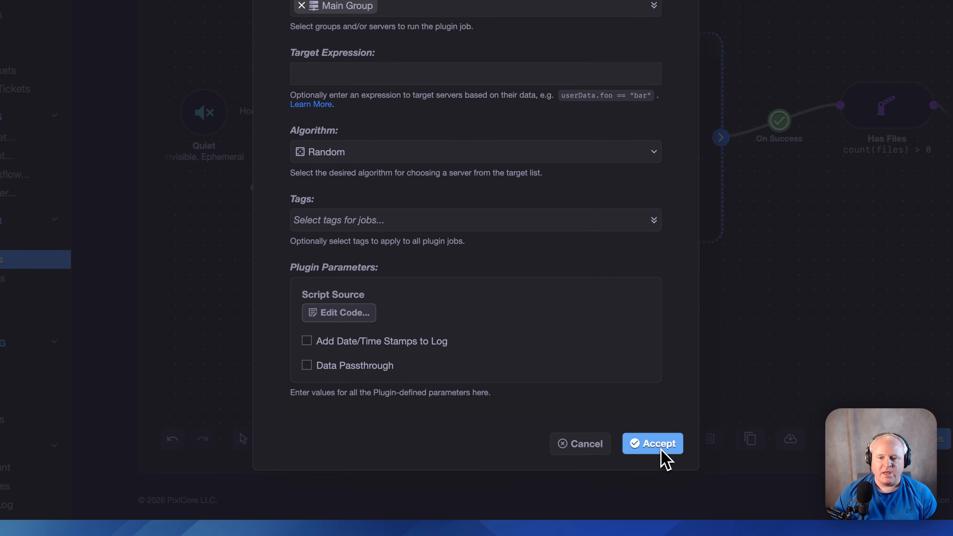
pyautogui.click(661, 450)
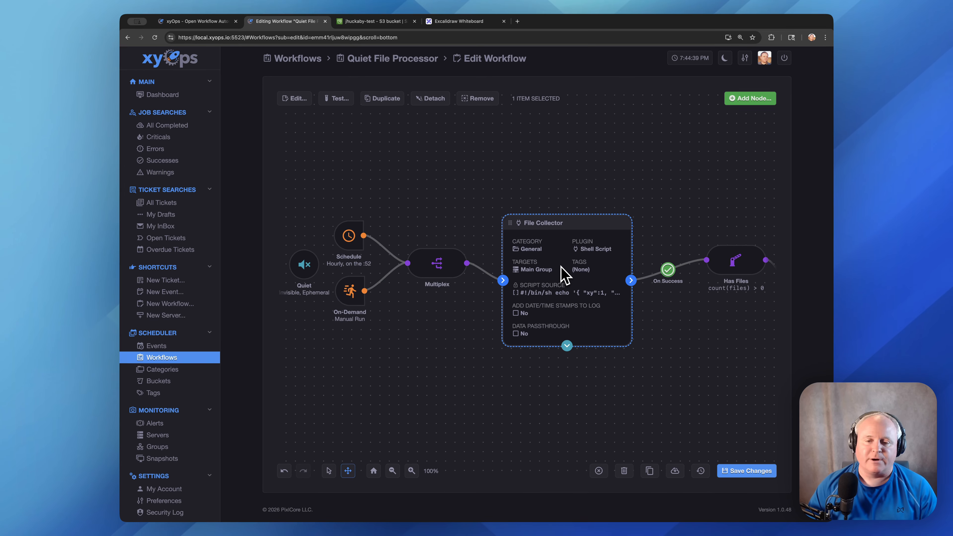
# Examine the Multiplex controller's link to File Collector, then reopen the File Collector settings and close them without changes
pyautogui.click(520, 190)
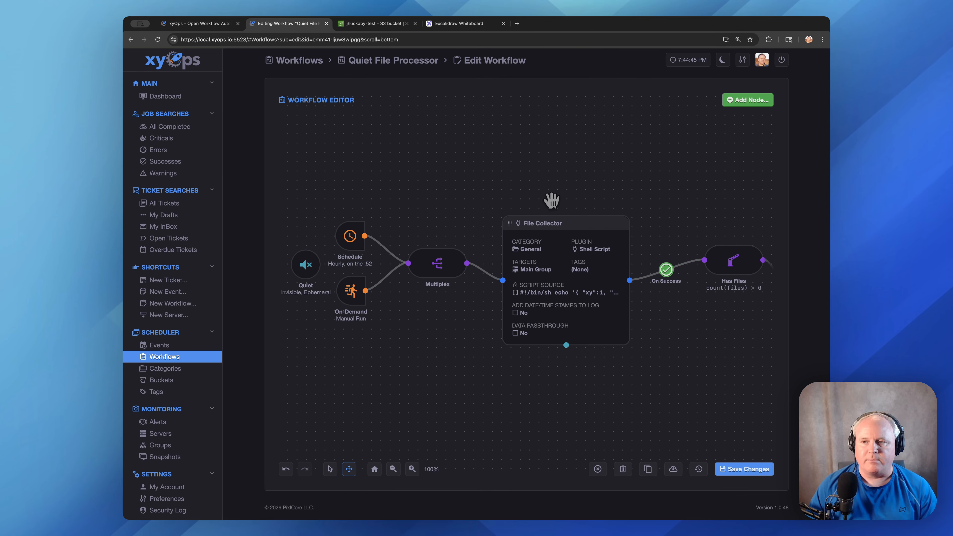
pyautogui.click(552, 248)
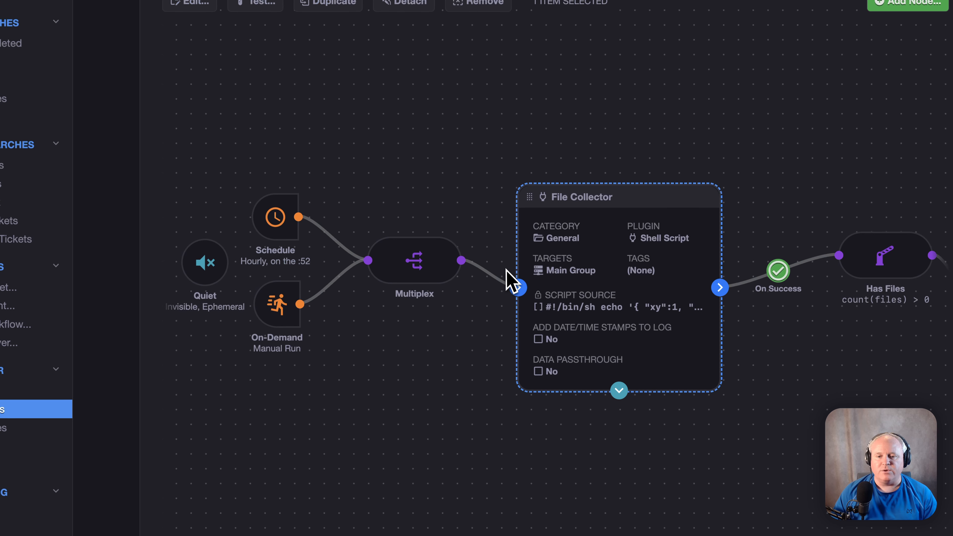
pyautogui.click(443, 263)
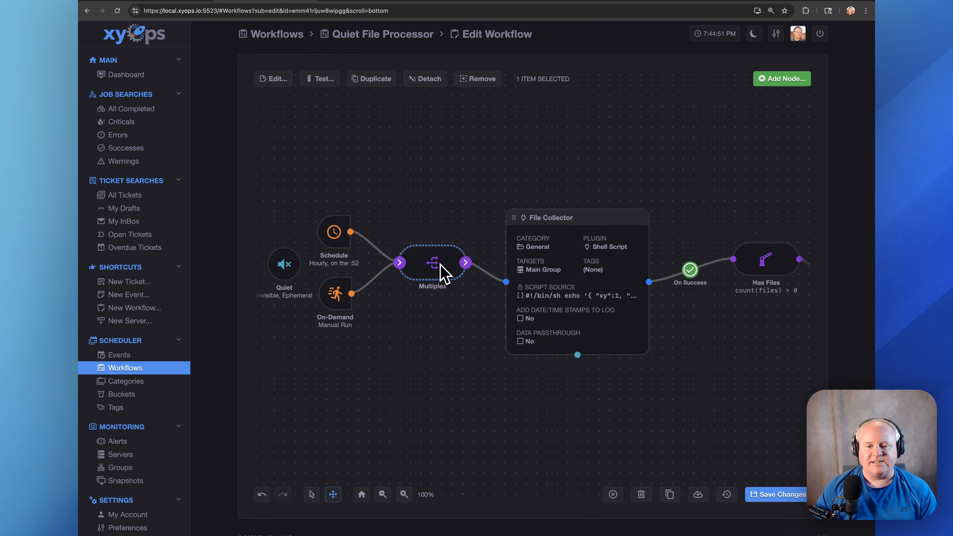
pyautogui.doubleClick(574, 271)
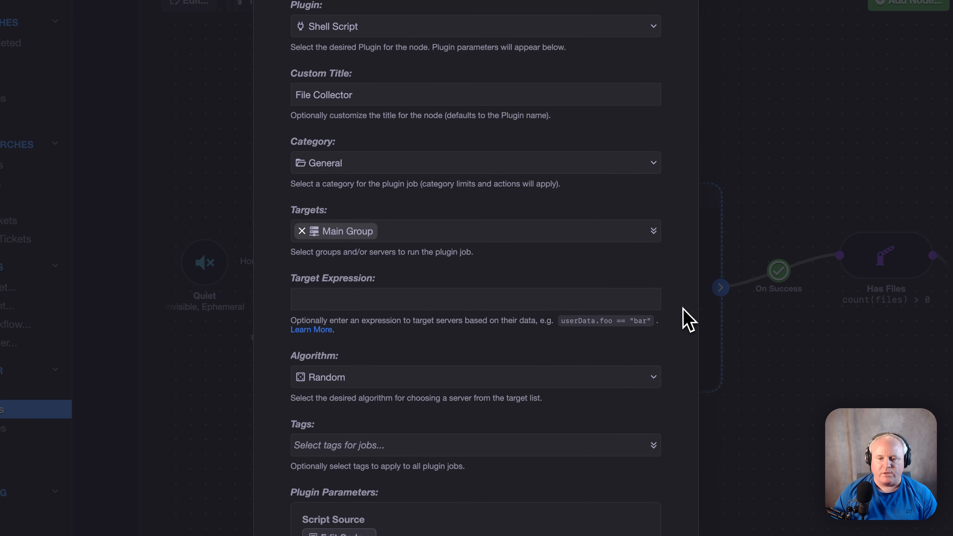
pyautogui.click(692, 337)
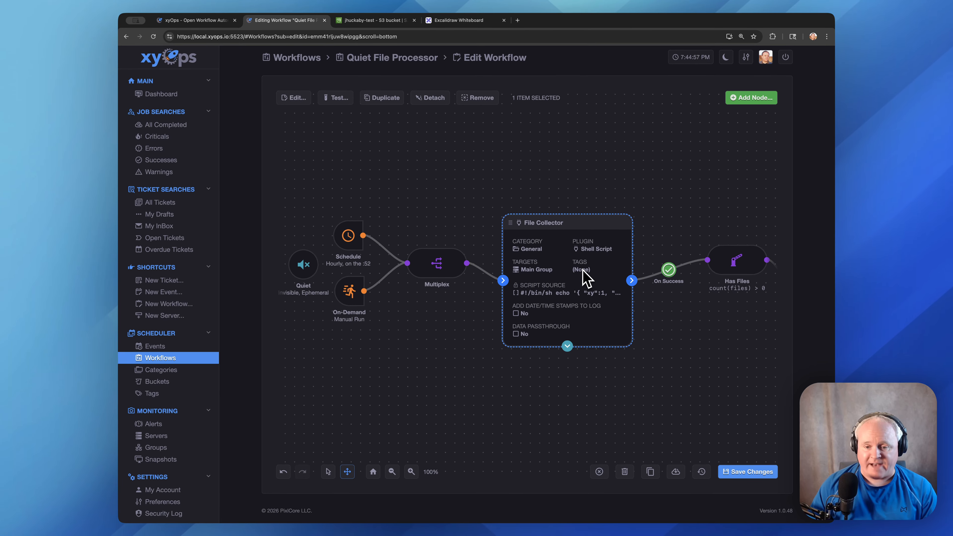
# Follow File Collector's output to the Has Files controller, review its decision expression on the file count, and close it without changes
pyautogui.moveTo(717, 330); pyautogui.dragTo(539, 334)
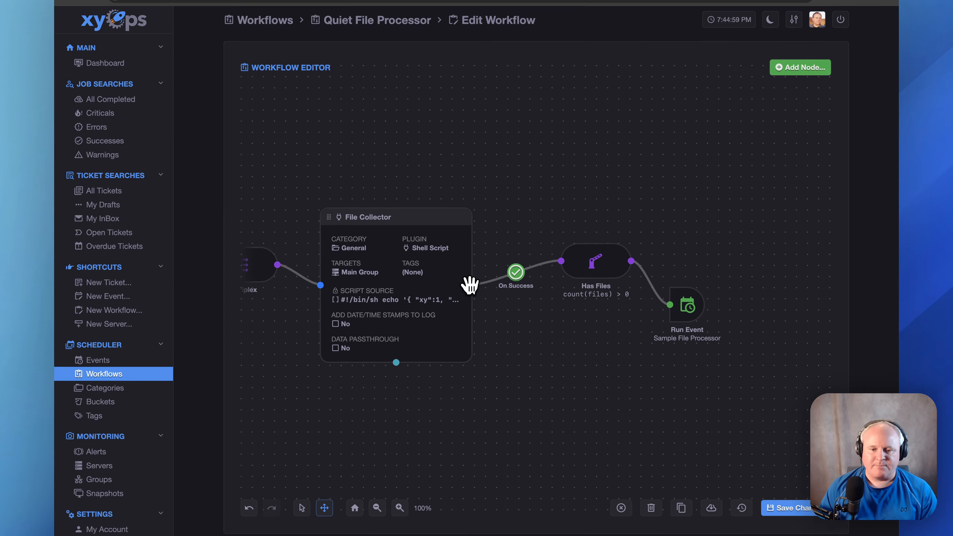
pyautogui.click(437, 267)
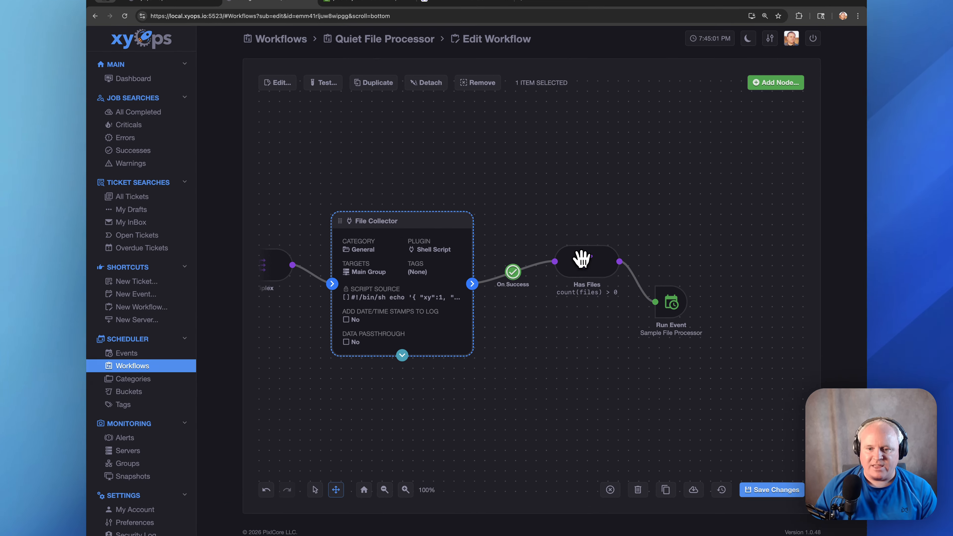
pyautogui.click(595, 264)
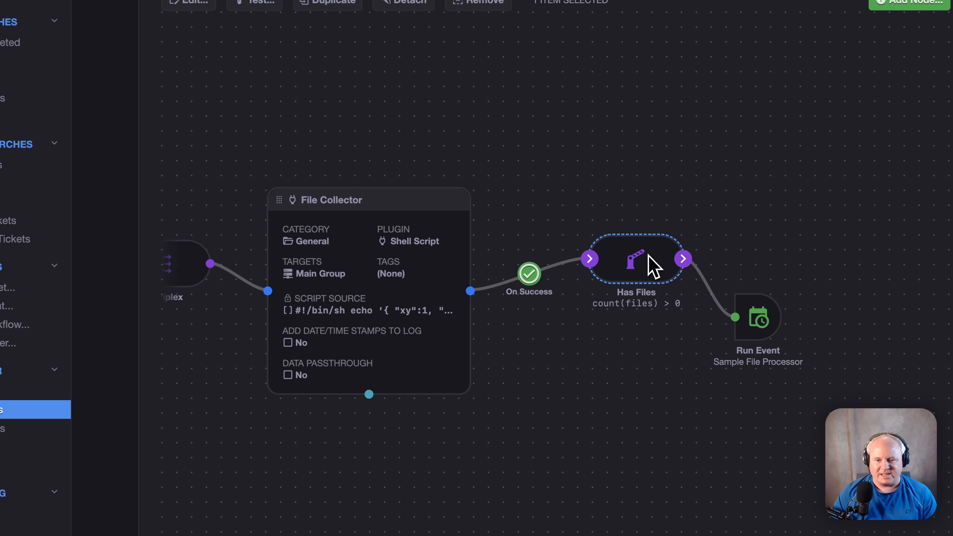
pyautogui.click(446, 255)
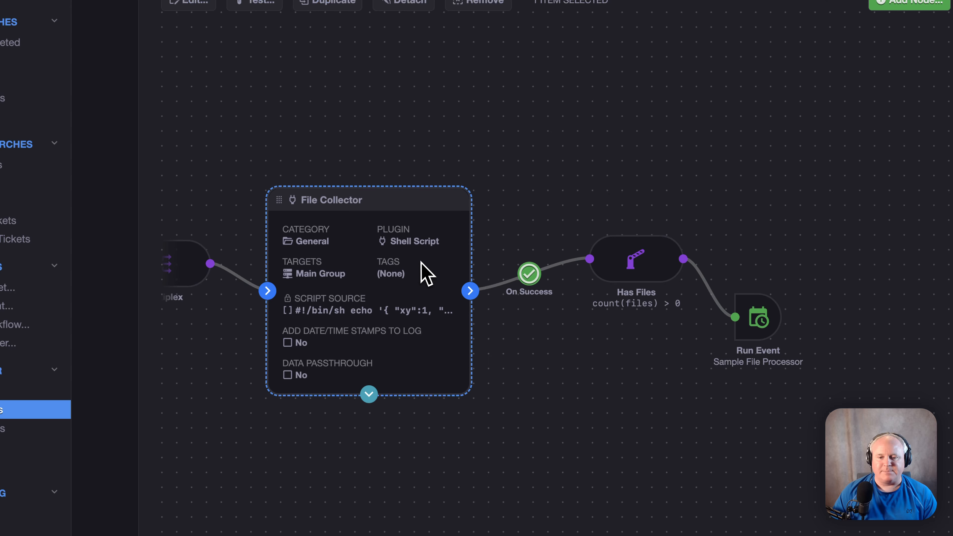
pyautogui.click(647, 264)
pyautogui.doubleClick(648, 269)
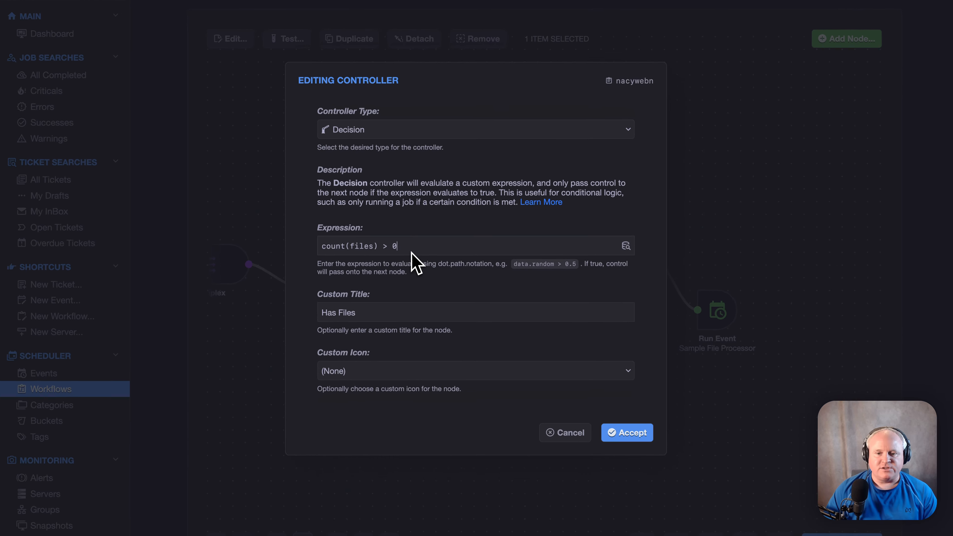
pyautogui.click(433, 253)
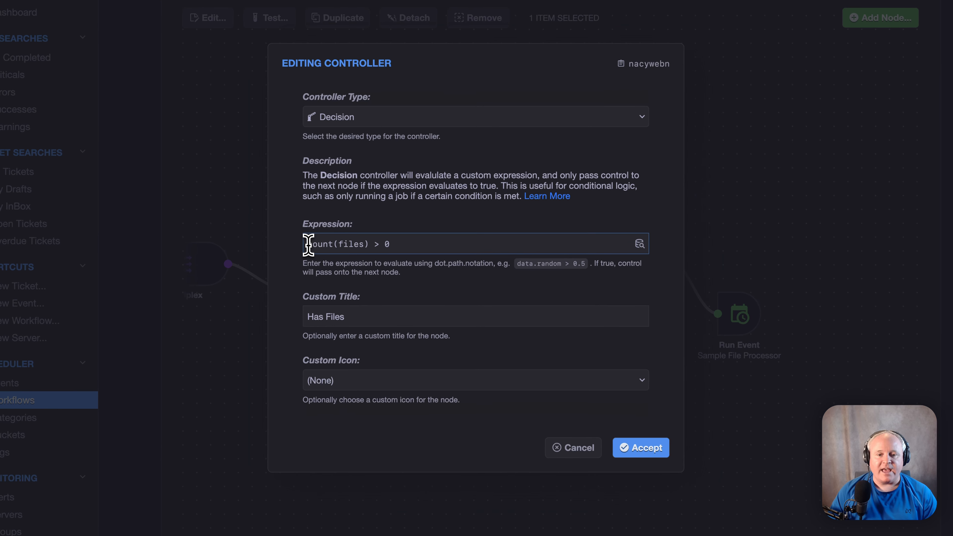
pyautogui.moveTo(363, 251); pyautogui.dragTo(403, 251)
pyautogui.click(382, 244)
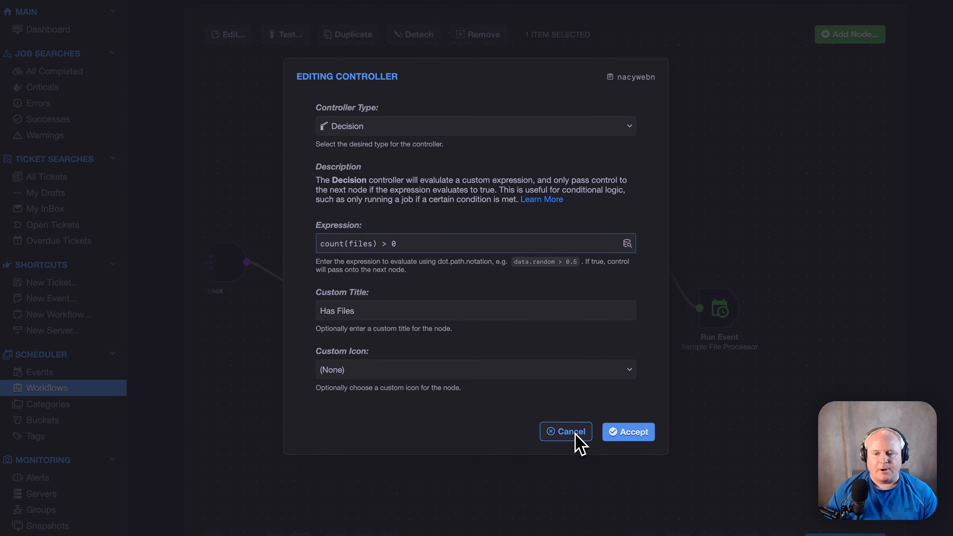
pyautogui.click(554, 396)
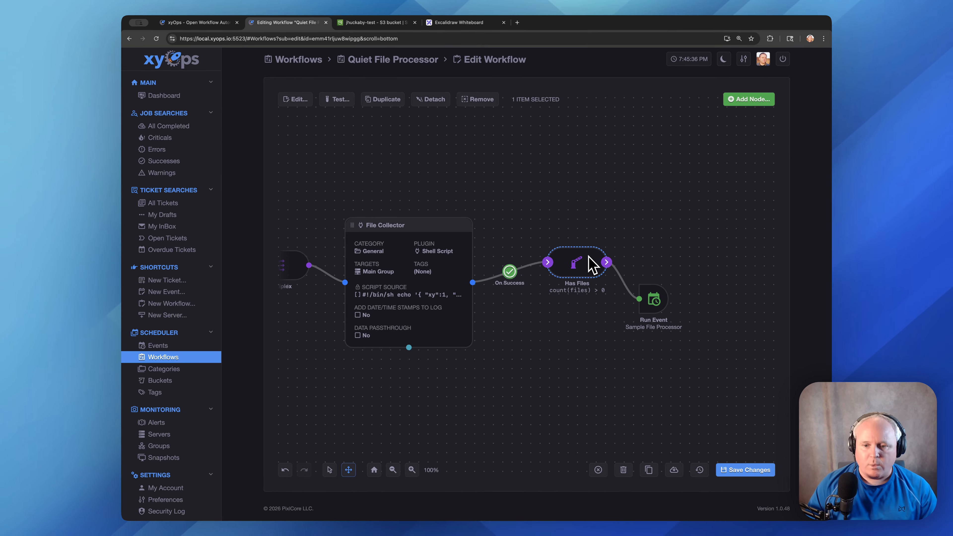
# Review the Run Event action node's settings for the event it launches, and close them without changes
pyautogui.click(756, 319)
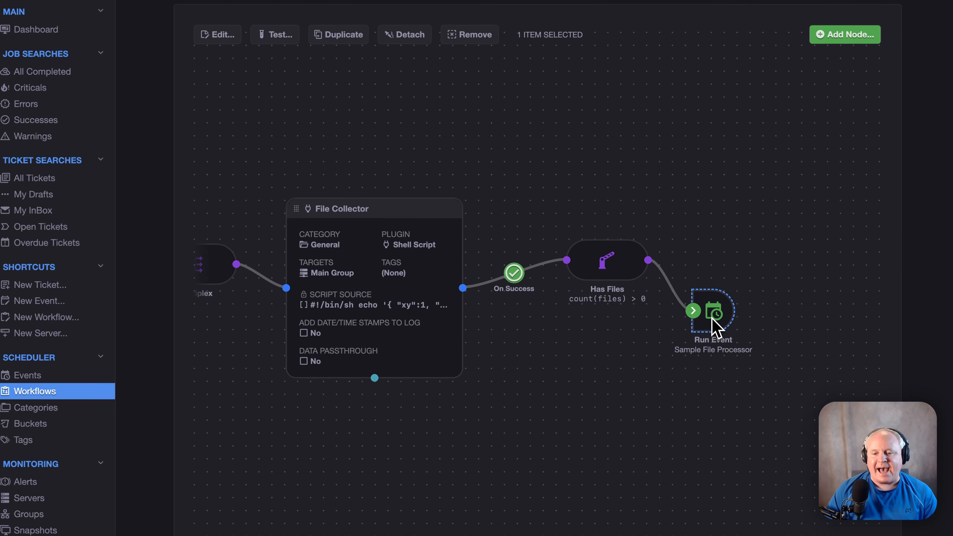
pyautogui.doubleClick(714, 326)
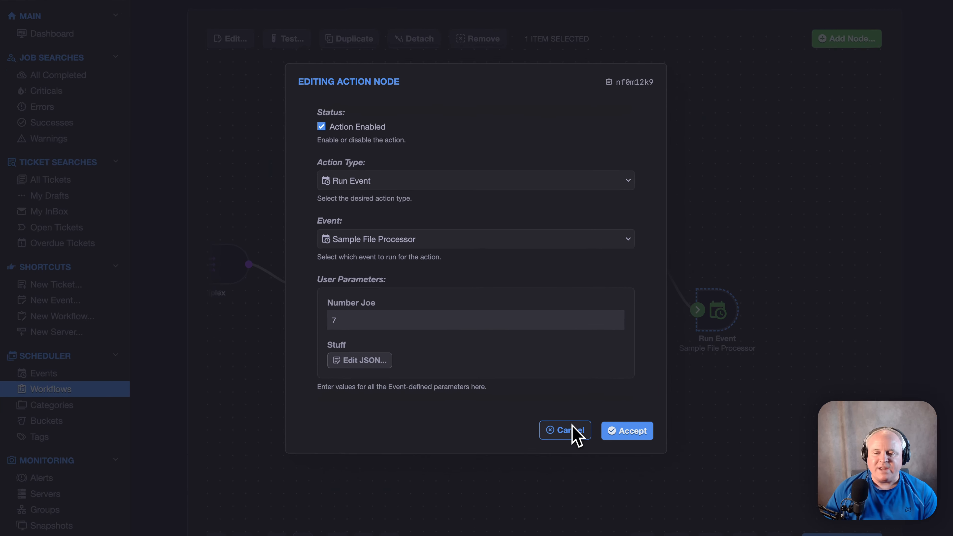
pyautogui.click(541, 386)
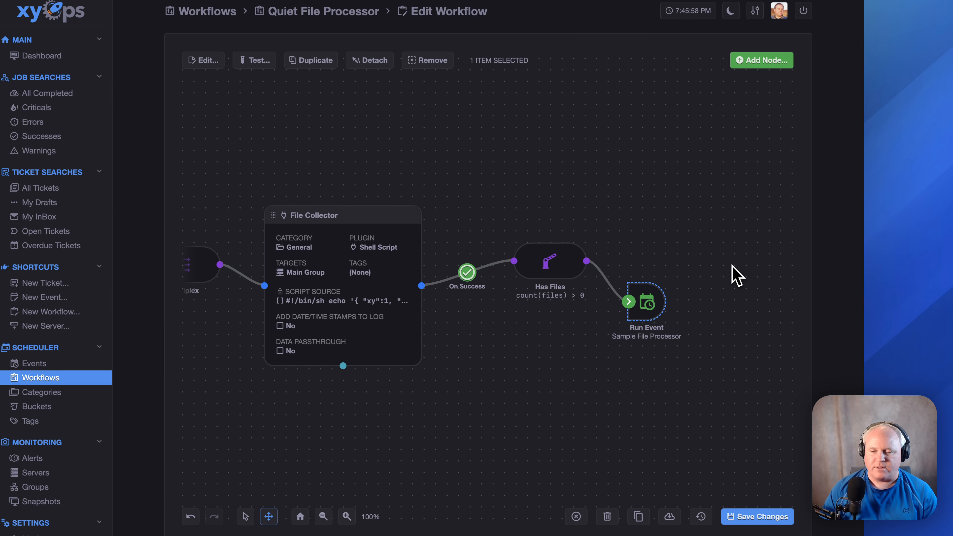
pyautogui.click(722, 264)
# Examine the full node chain from the triggers through Has Files to Run Event, and leave the workflow editor without saving
pyautogui.moveTo(521, 221); pyautogui.dragTo(573, 216)
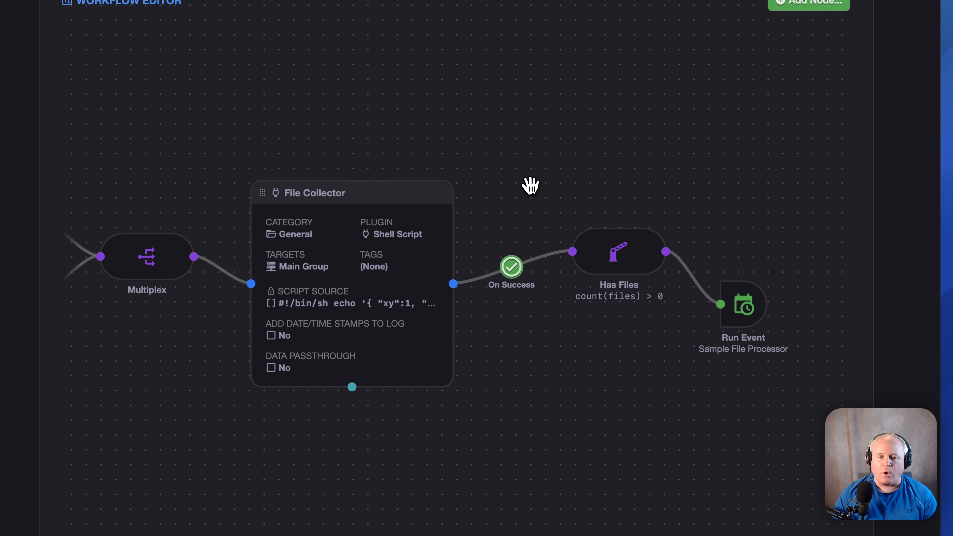
pyautogui.moveTo(530, 186); pyautogui.dragTo(570, 185)
pyautogui.moveTo(257, 175); pyautogui.dragTo(370, 172)
pyautogui.moveTo(715, 183); pyautogui.dragTo(535, 201)
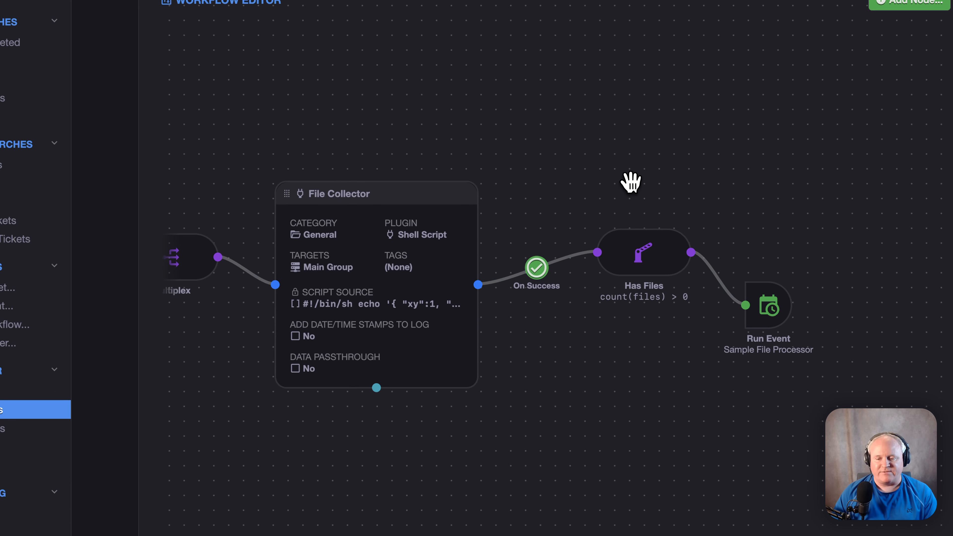
pyautogui.moveTo(637, 188); pyautogui.dragTo(606, 188)
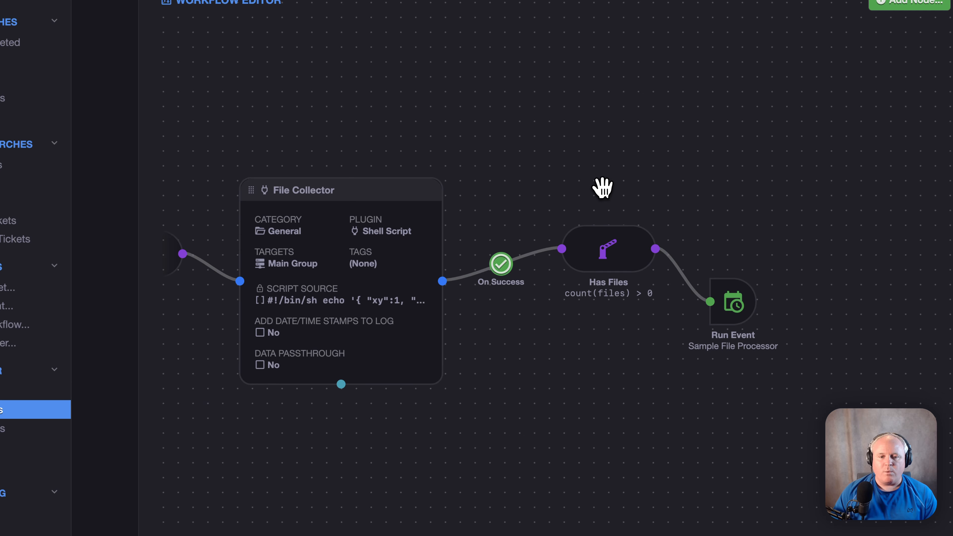
pyautogui.moveTo(732, 301); pyautogui.dragTo(743, 300)
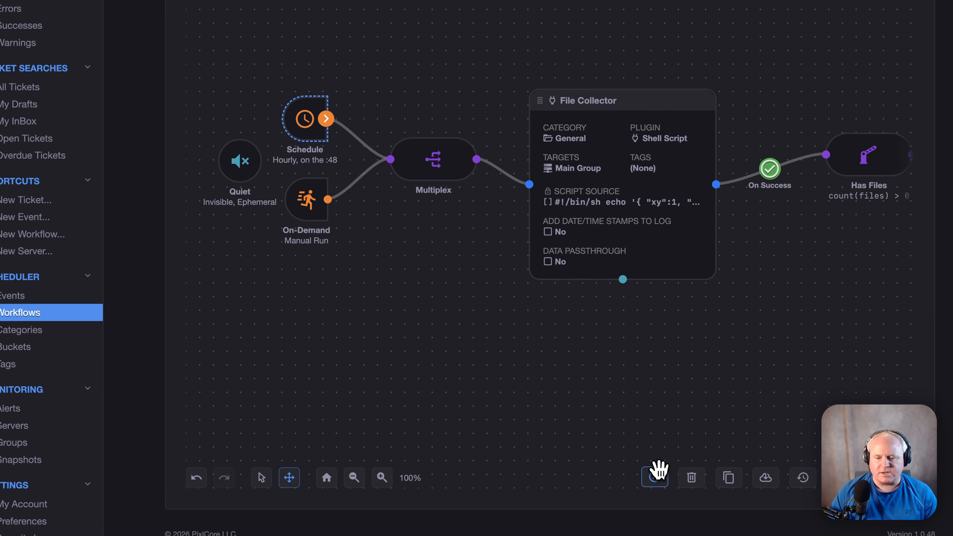
pyautogui.click(597, 469)
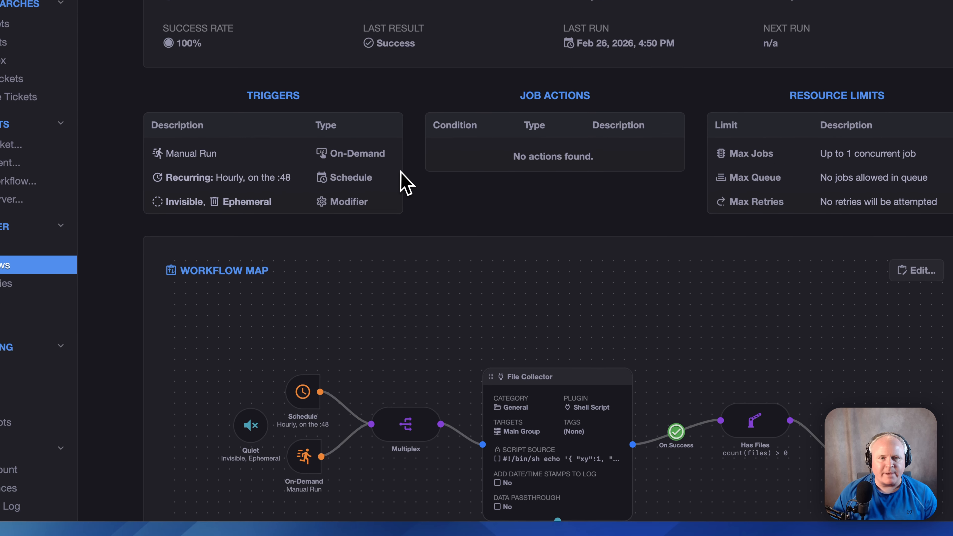
# View all completed jobs and open the most recent Resize Images workflow job in the Image Pipeline category
pyautogui.click(127, 14)
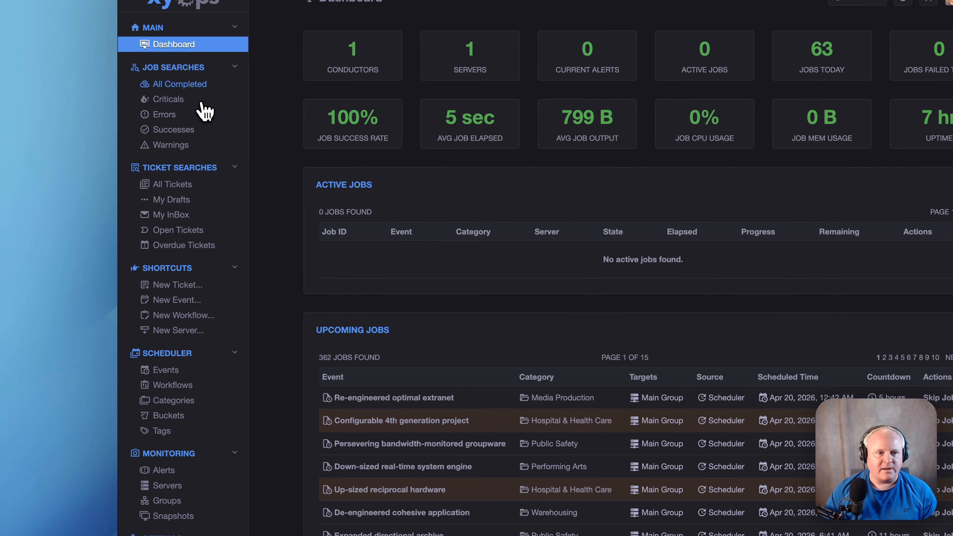
pyautogui.click(171, 128)
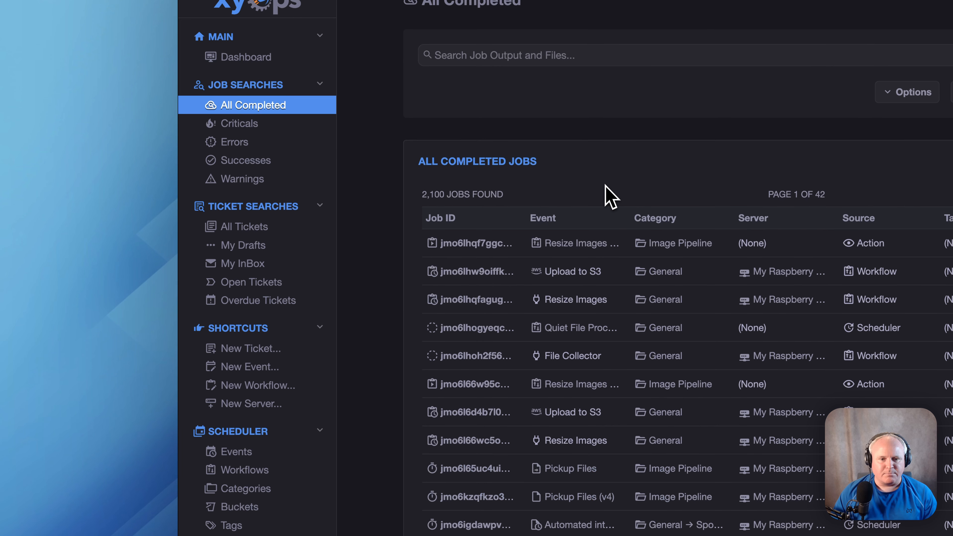
pyautogui.click(474, 244)
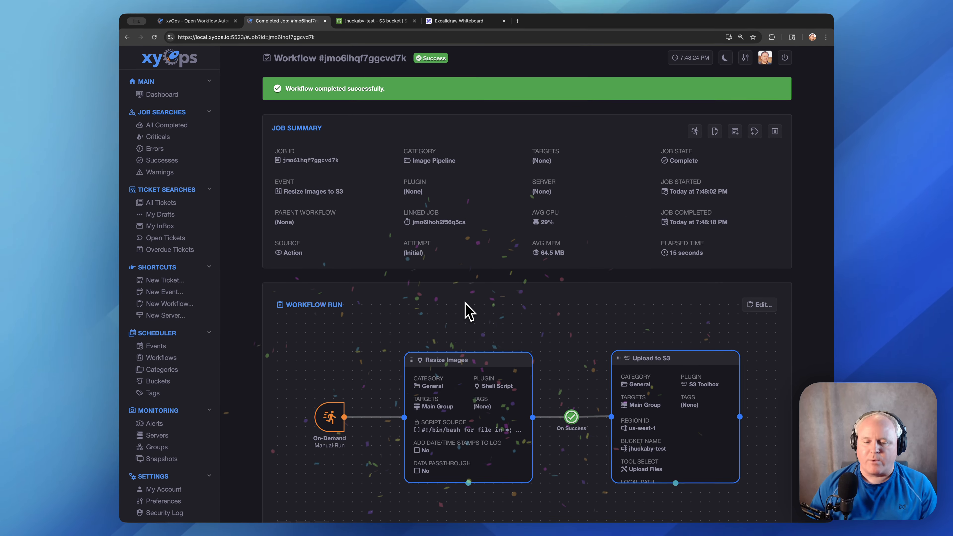
# Review the completed workflow's summary and run diagram, and open its Resize Images job from the workflow jobs list
pyautogui.scroll(-1, 468, 304)
pyautogui.scroll(1, 464, 270)
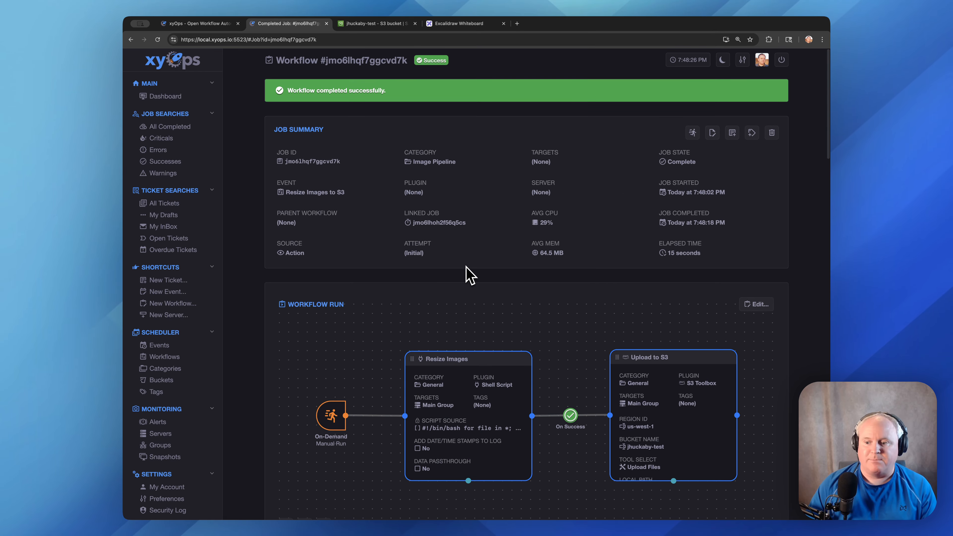
pyautogui.scroll(-2, 478, 273)
pyautogui.scroll(-2, 484, 271)
pyautogui.scroll(-3, 611, 309)
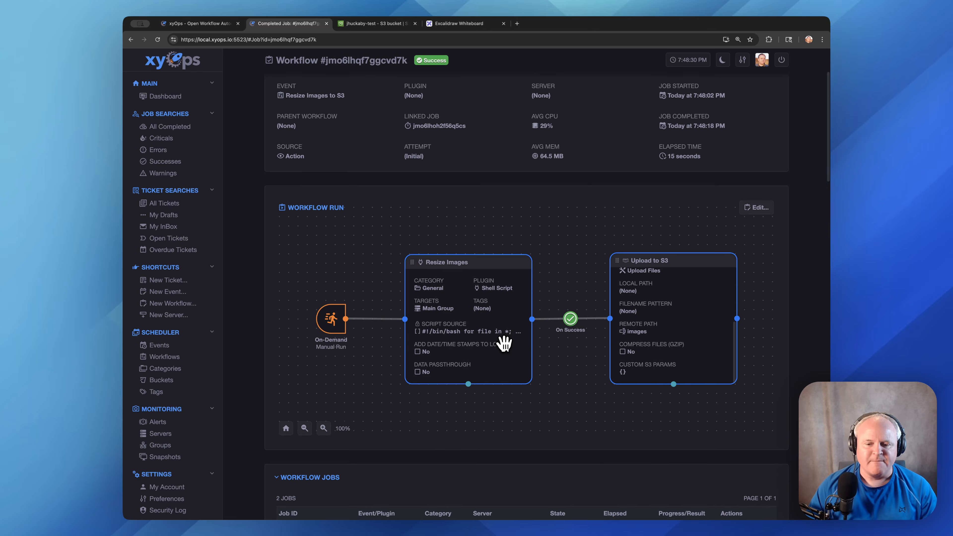
pyautogui.scroll(-7, 506, 340)
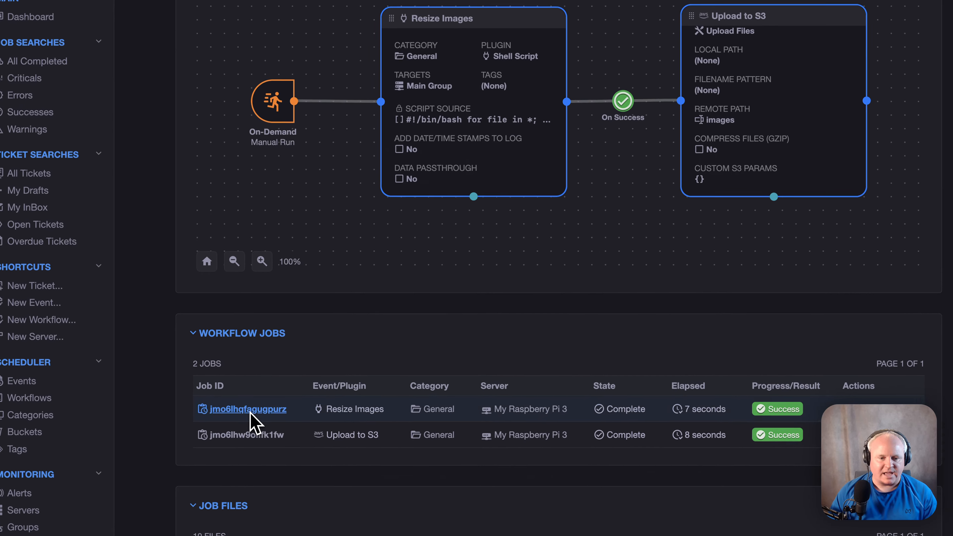
pyautogui.click(249, 410)
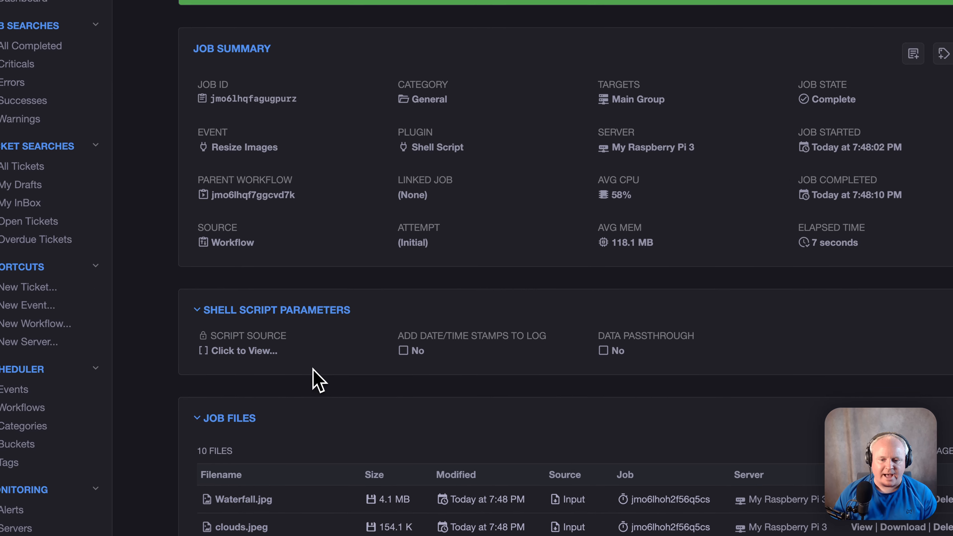
# Check the Resize Images job's output files and media previews, and return to the list of all completed jobs
pyautogui.scroll(-20, 312, 379)
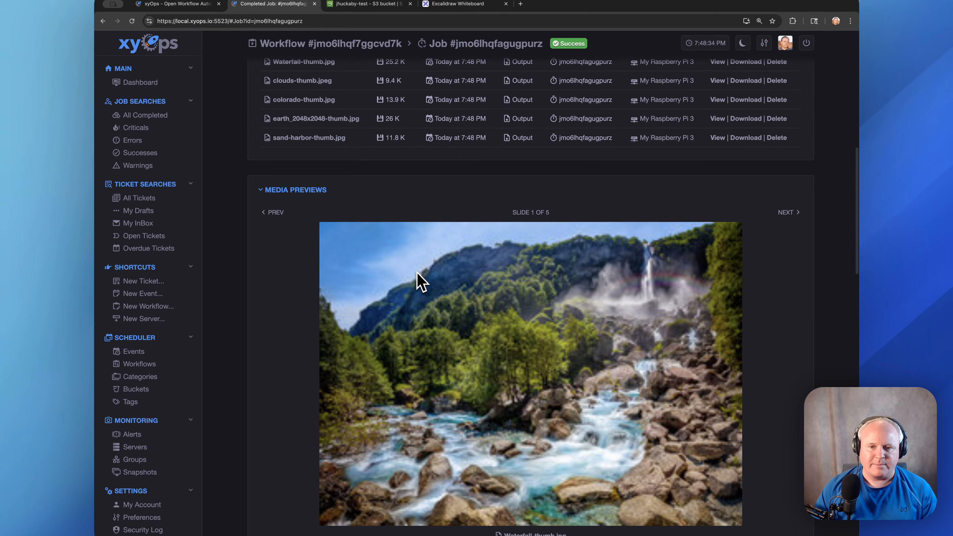
pyautogui.scroll(20, 399, 236)
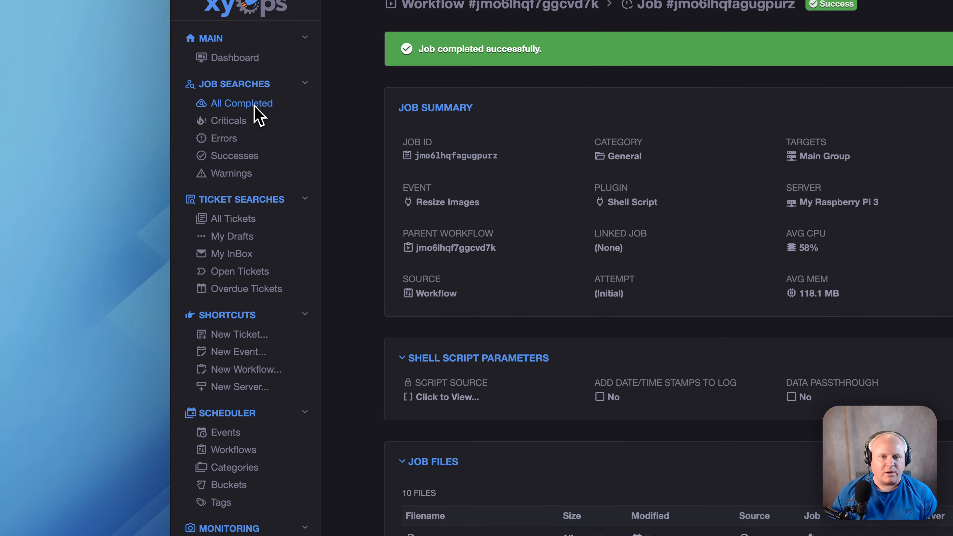
pyautogui.click(183, 127)
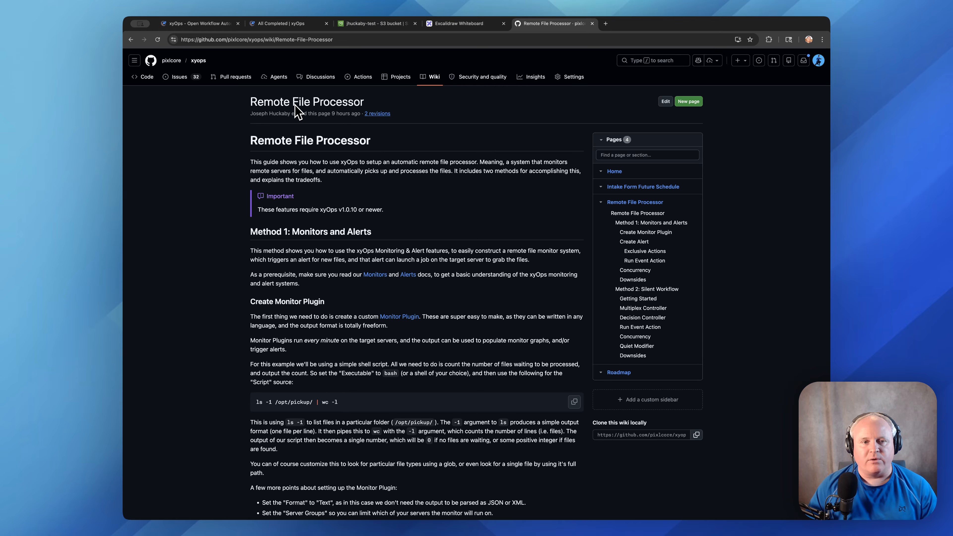
# Skim the Remote File Processor wiki guide through Method 2: Silent Workflow, and switch to the xyOps homepage
pyautogui.scroll(-10, 443, 220)
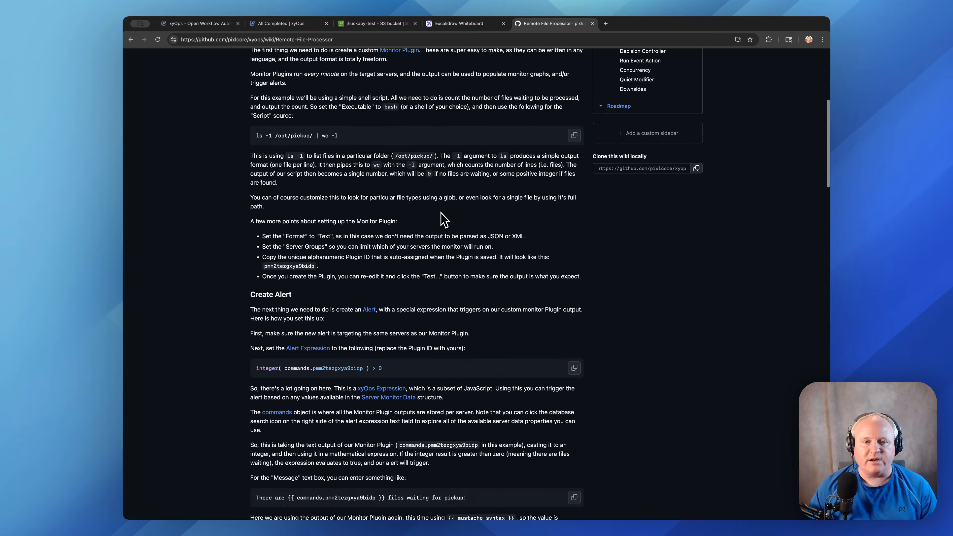
pyautogui.scroll(-15, 441, 214)
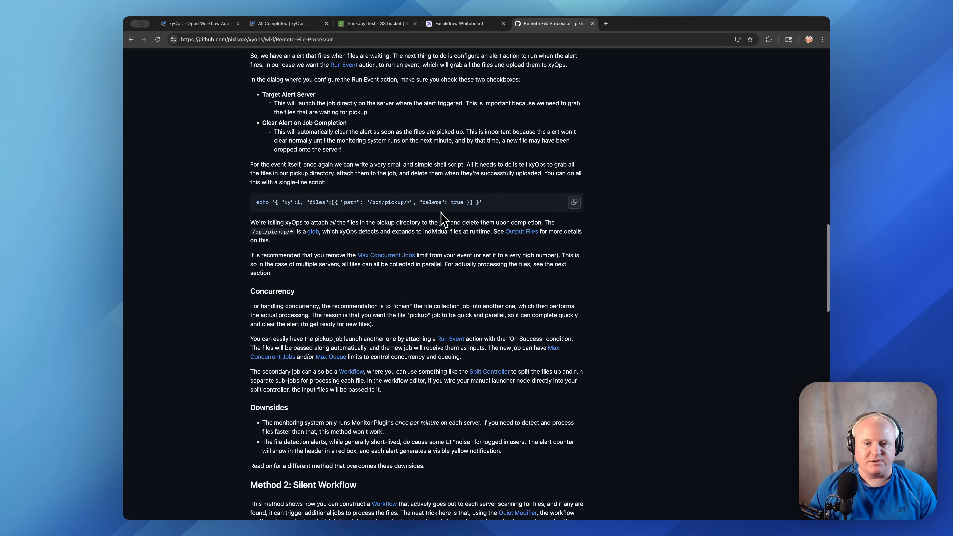
pyautogui.scroll(-12, 440, 213)
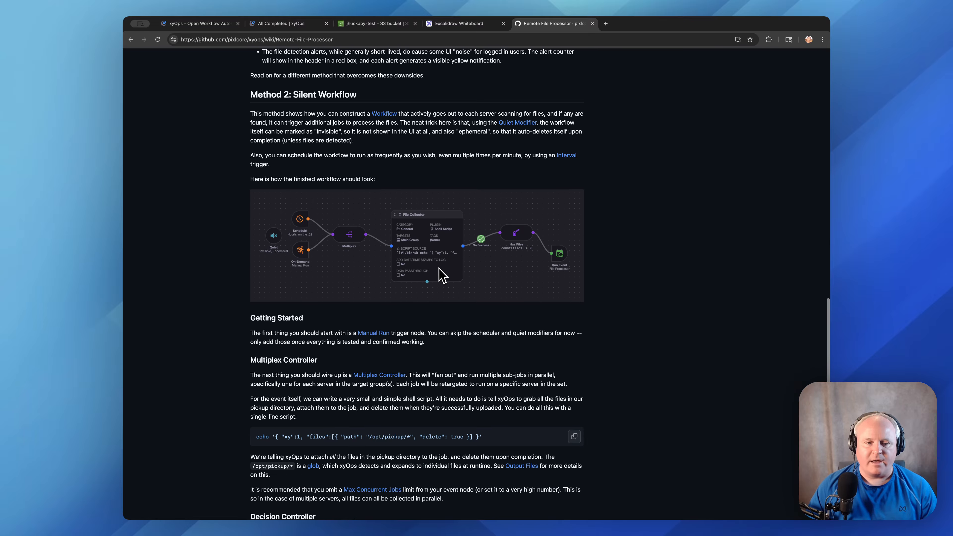
pyautogui.scroll(20, 442, 273)
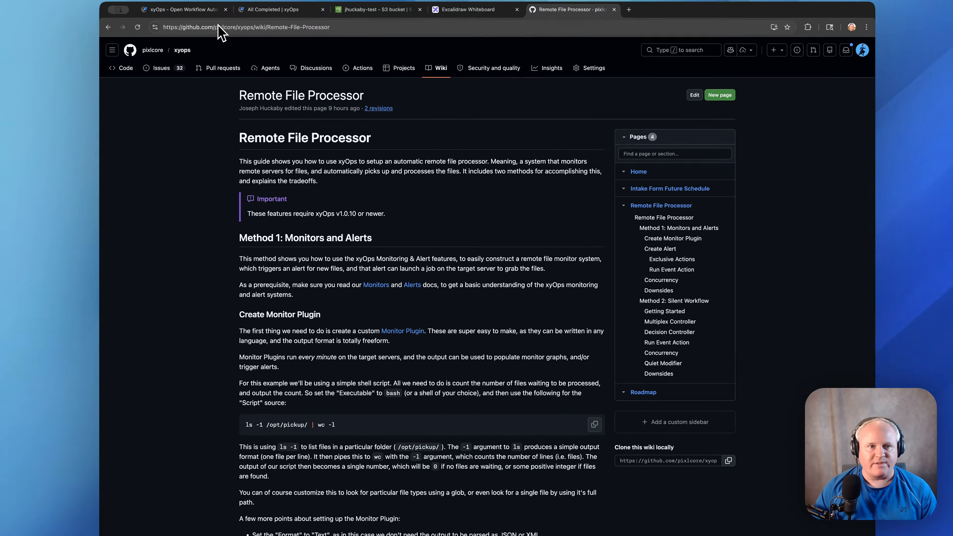
pyautogui.click(201, 24)
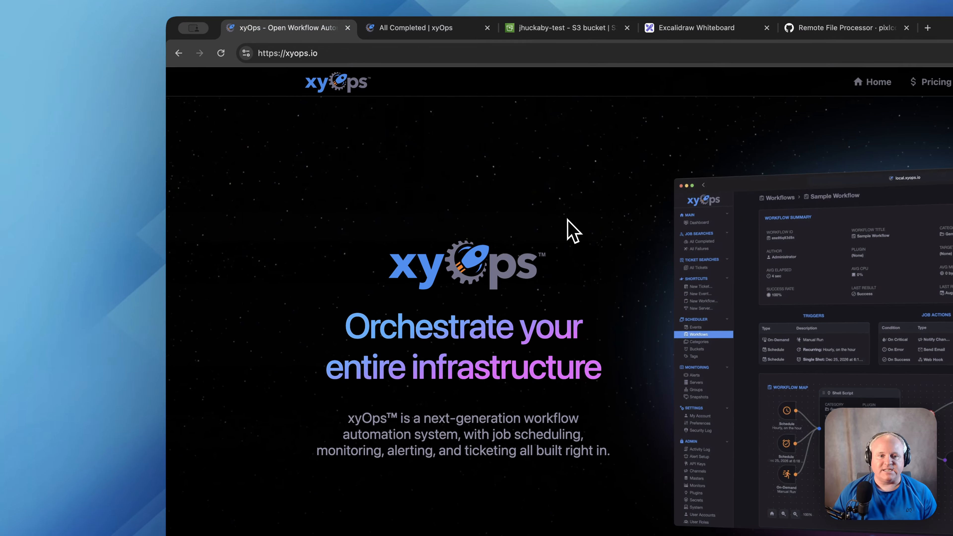